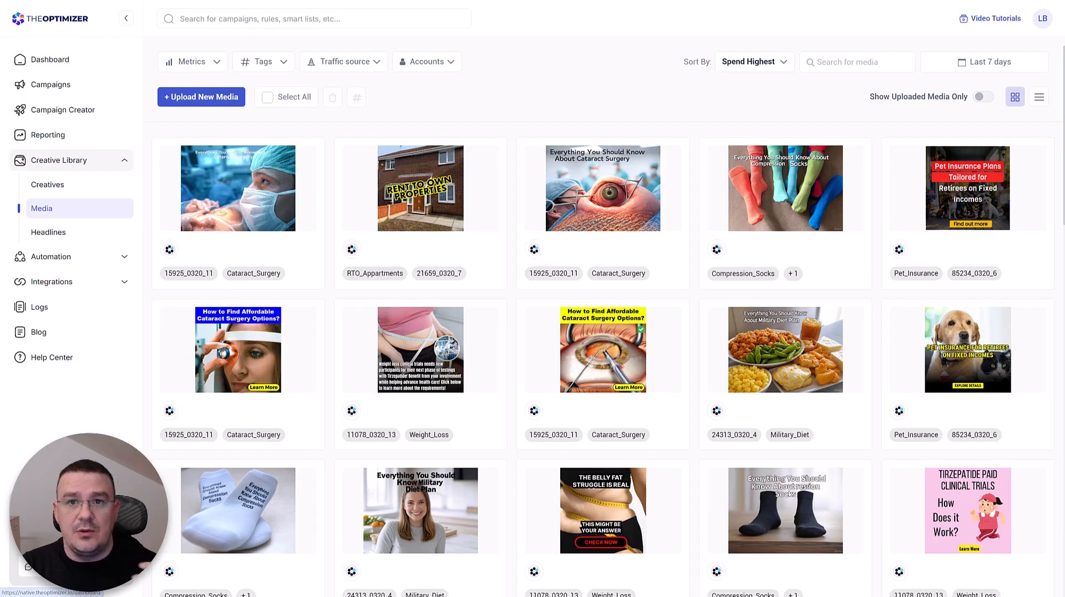
- Switch to the Mass Launch Campaign Naming and Tags Template sheet and review its campaign names and creative tags
click(53, 19)
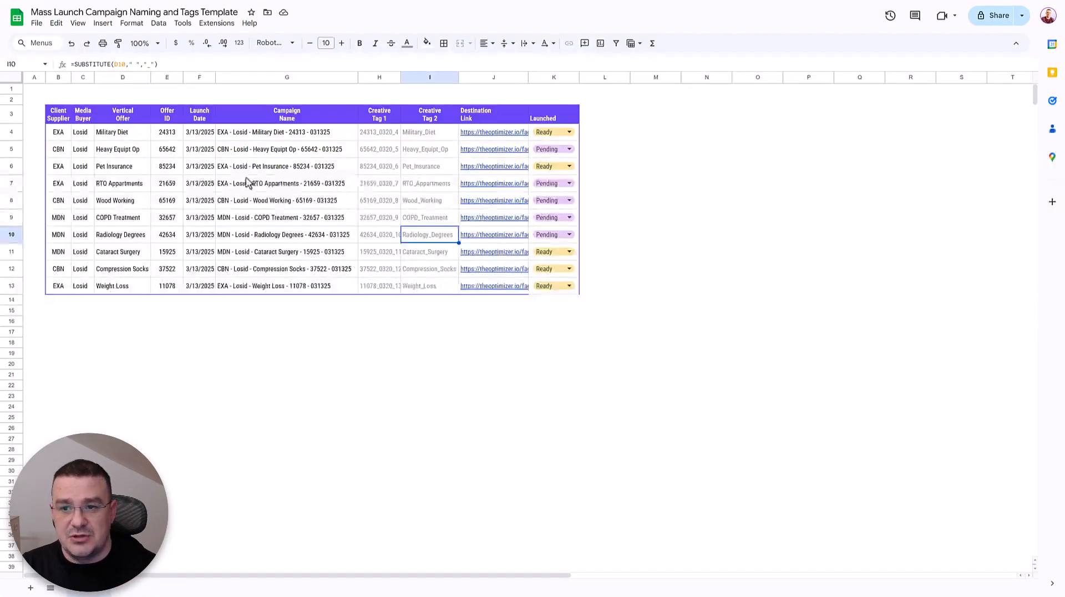
click(248, 183)
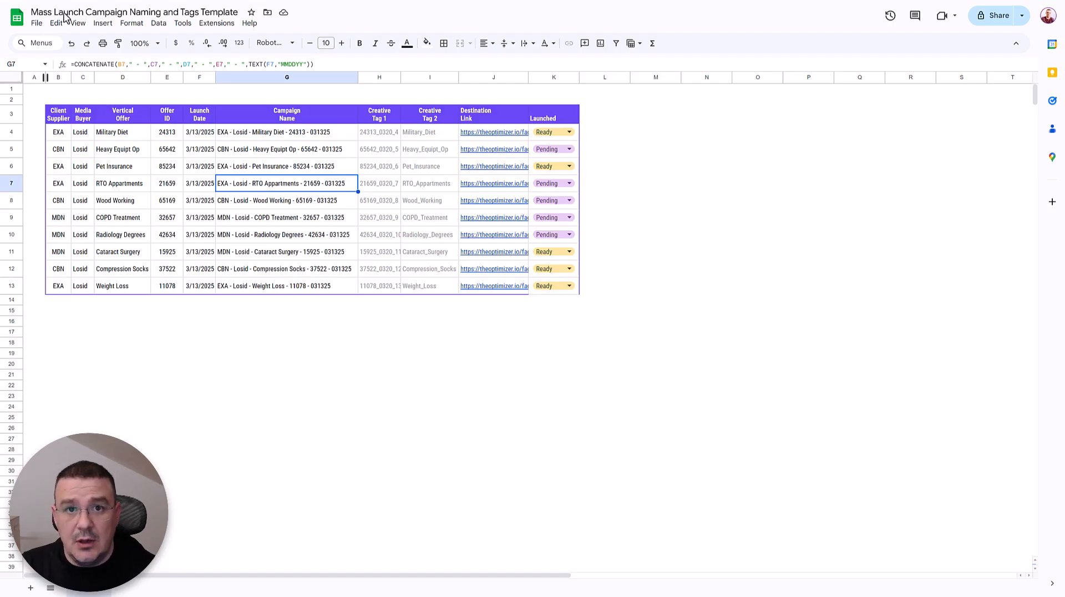
click(220, 274)
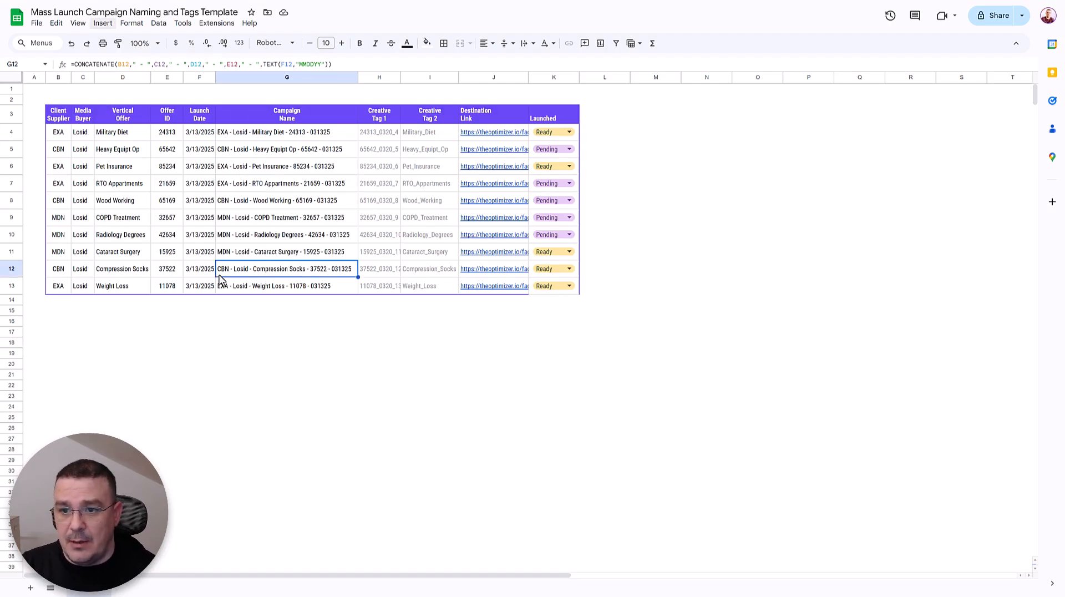
click(383, 219)
click(432, 202)
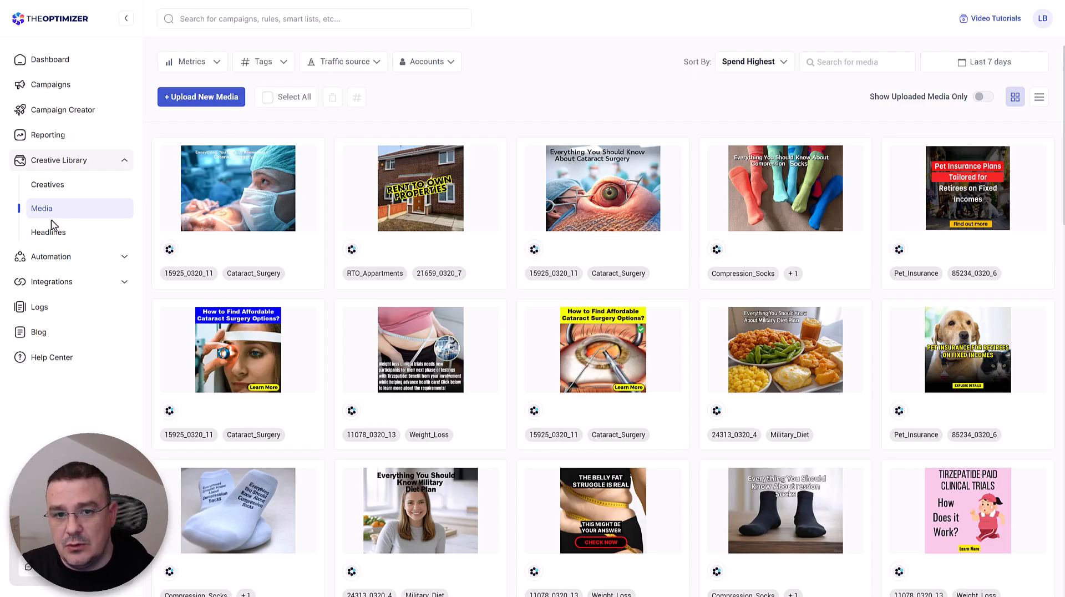
- Add the woodworking images to a new media upload in TheOptimizer and tag them 65169_0320_8, copied from the sheet
click(222, 99)
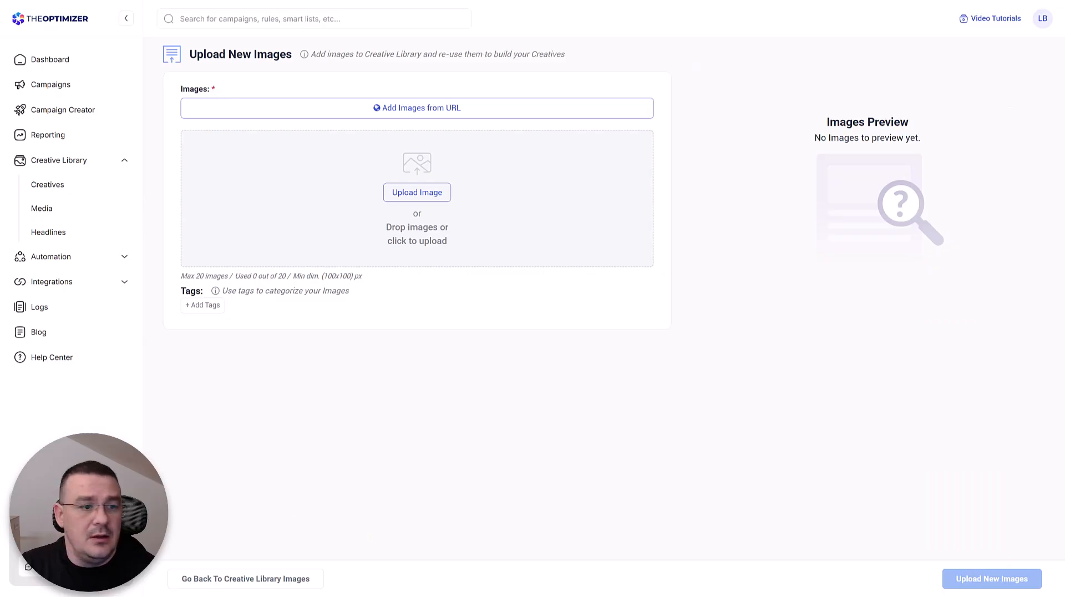
drag(306, 273, 390, 209)
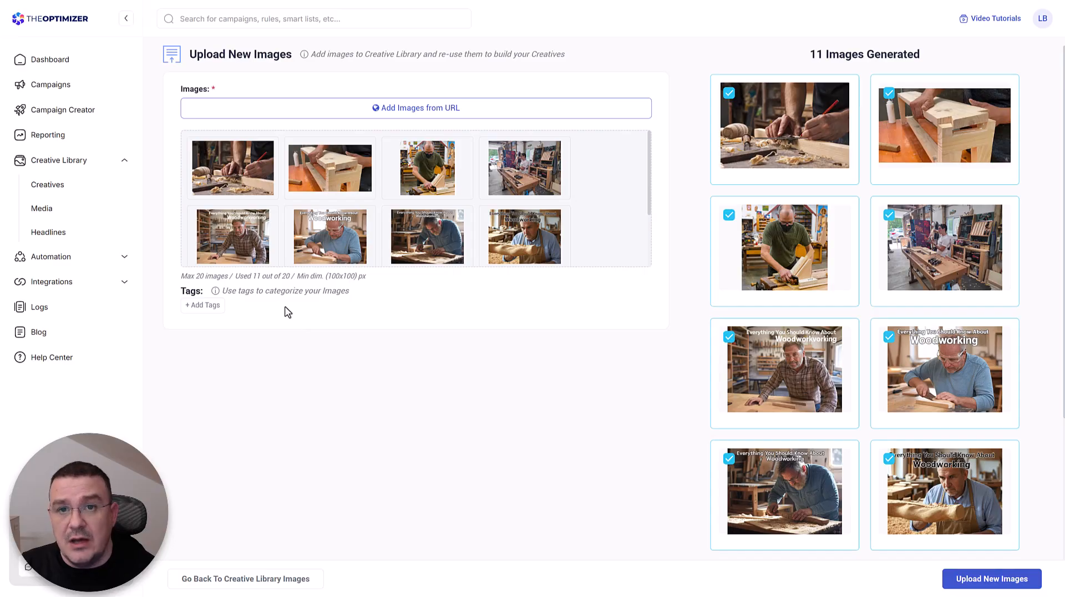
key(ctrl+Tab)
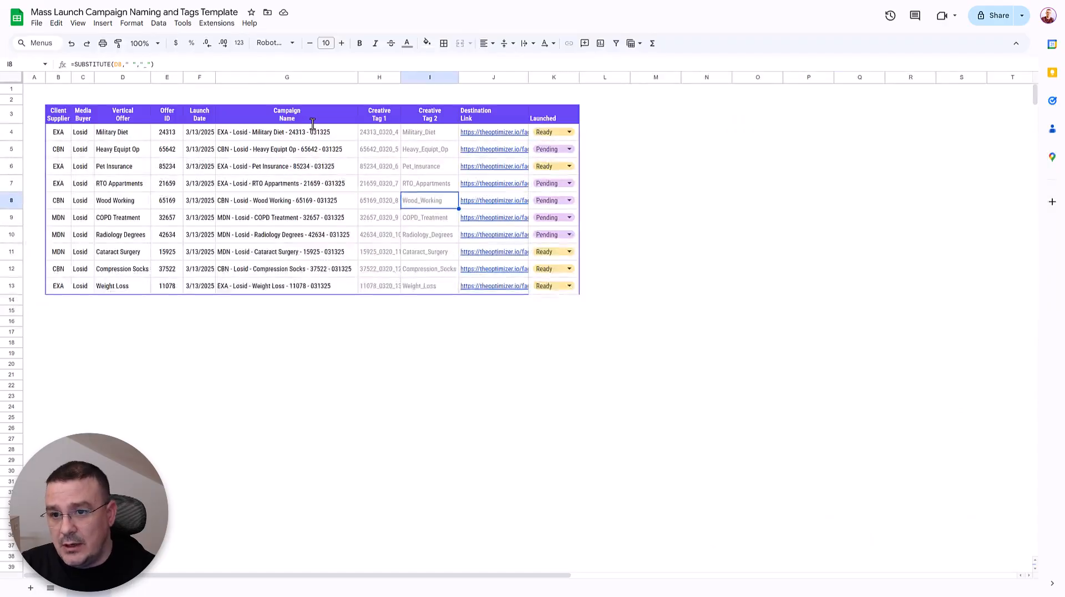
key(Left)
key(ctrl+c)
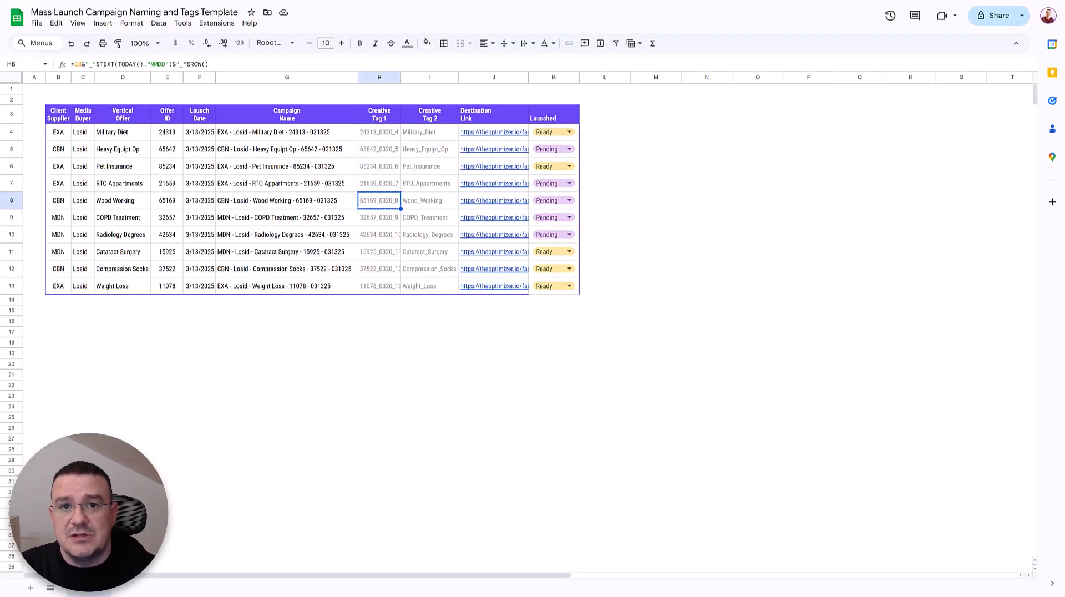
key(ctrl+Tab)
click(197, 306)
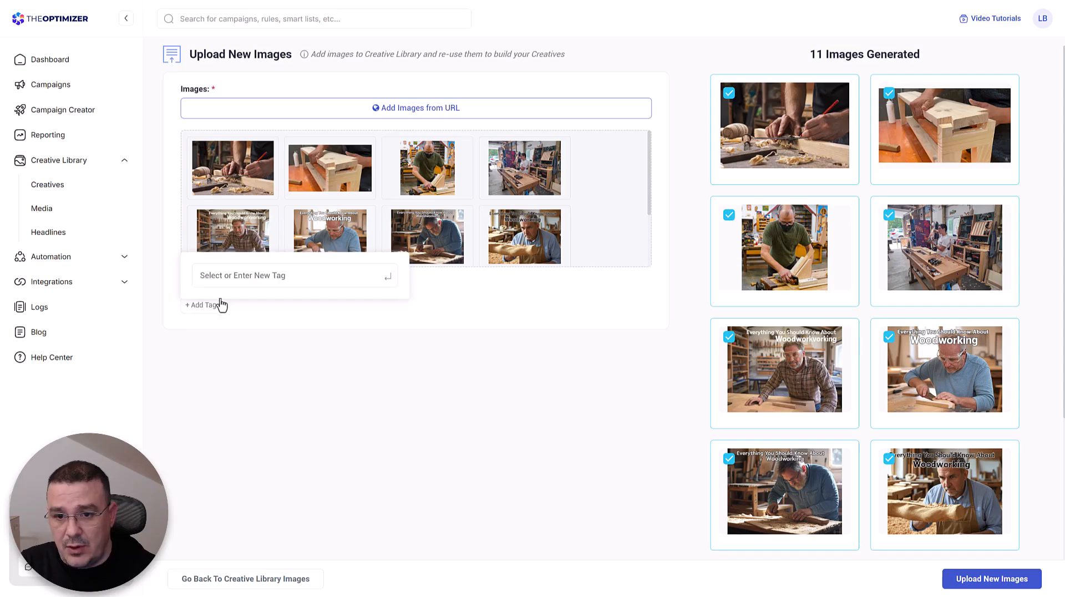
click(233, 276)
- Add the sheet's Wood_Working tag to the images as a second tag and upload them to the Creative Library
key(ctrl+shift+Tab)
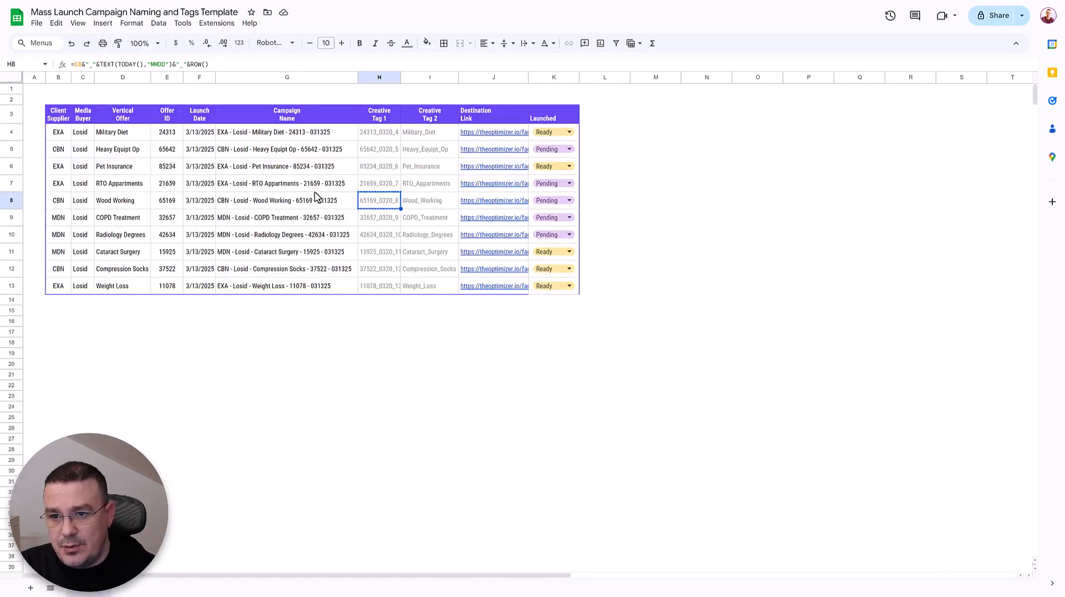
click(415, 201)
key(ctrl+Tab)
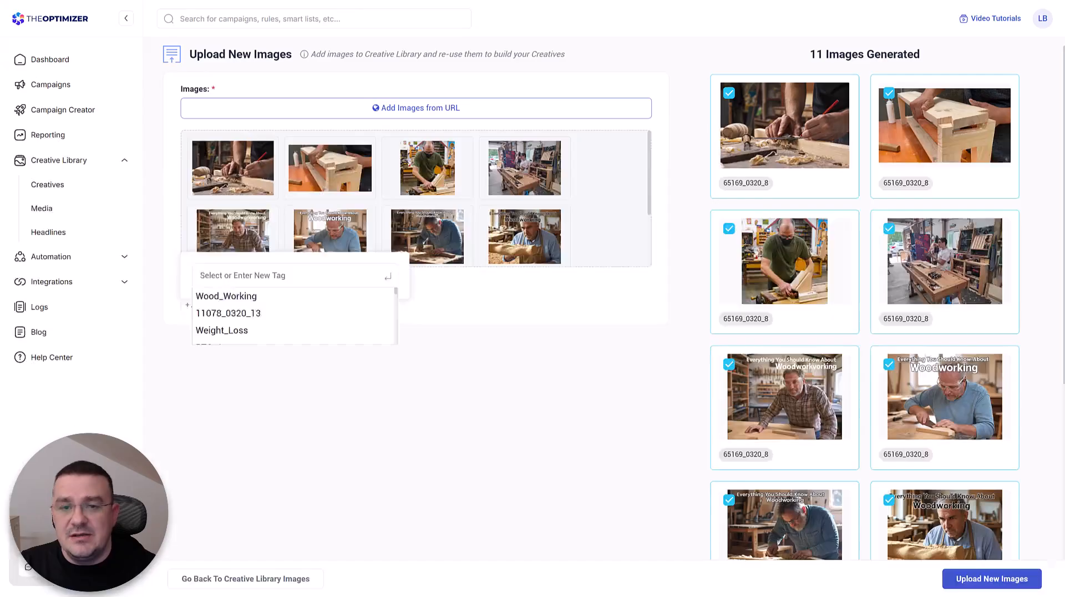
key(ctrl+shift+Tab)
key(ctrl+Tab)
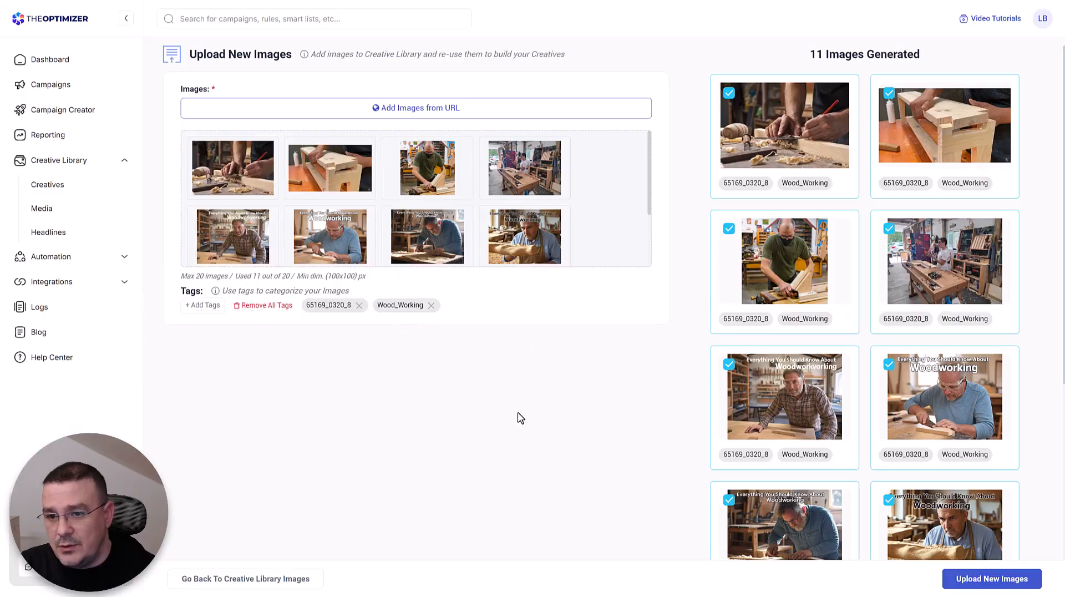
click(991, 578)
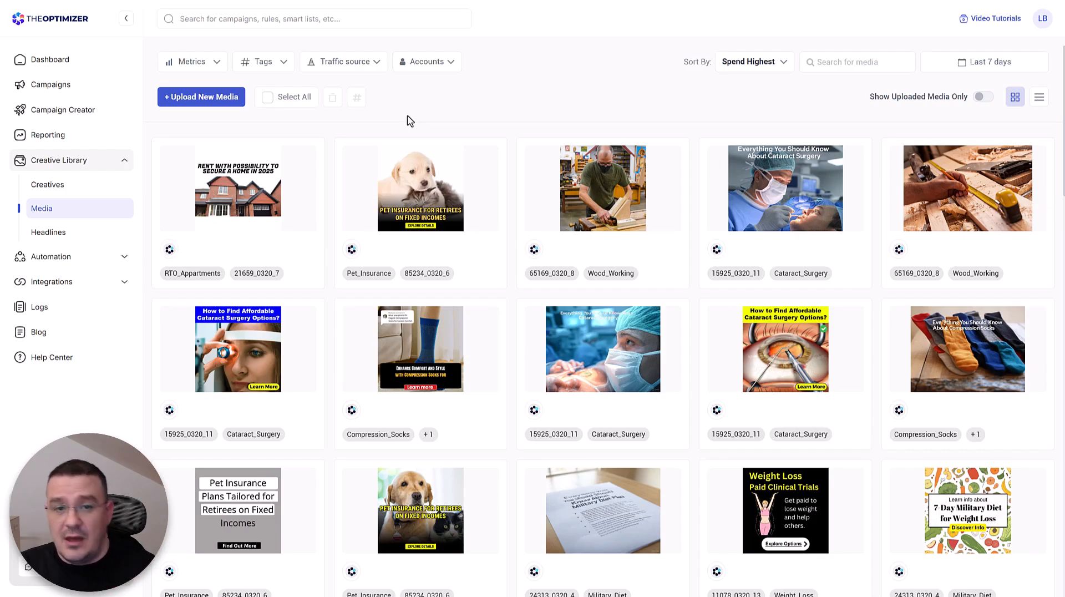
- Start a new Facebook campaign in the Campaign Creator and apply the CBO Purchase $100 US - Excl. AN-MSG template
click(83, 117)
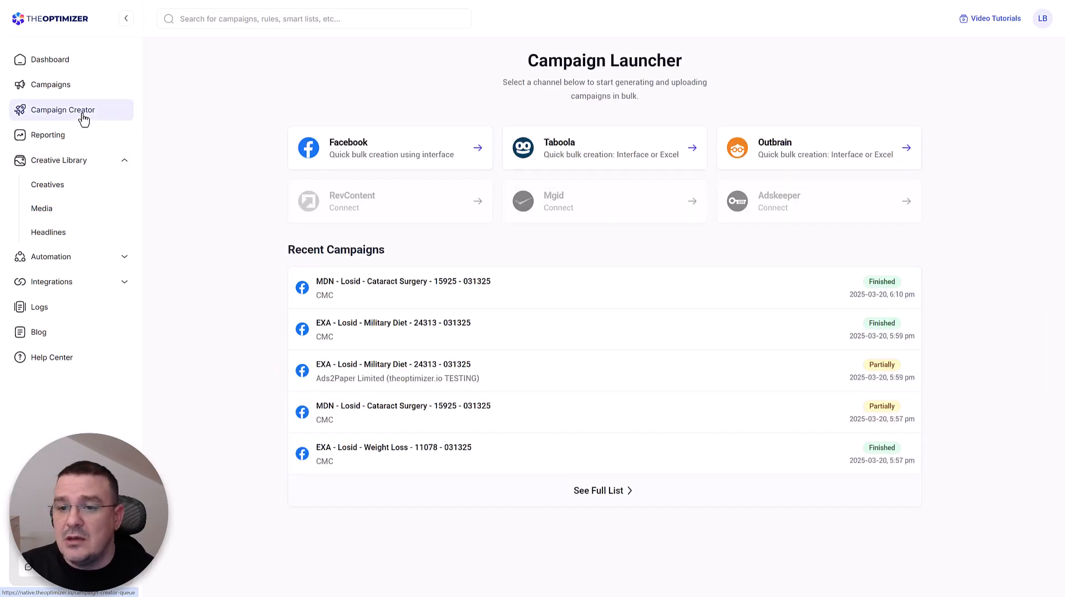
click(454, 162)
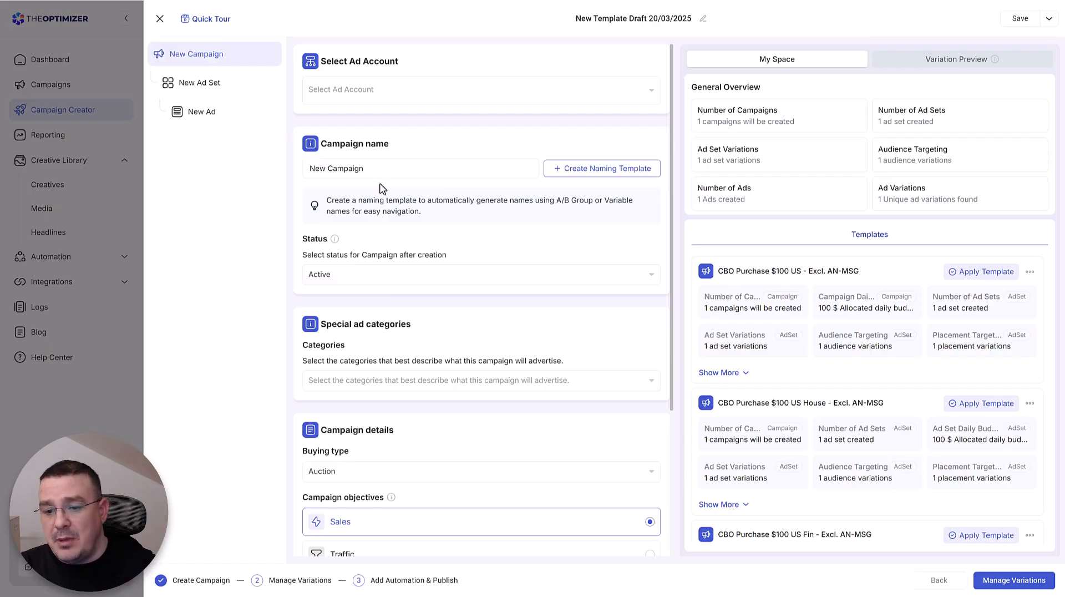
scroll(375, 233, down, 4)
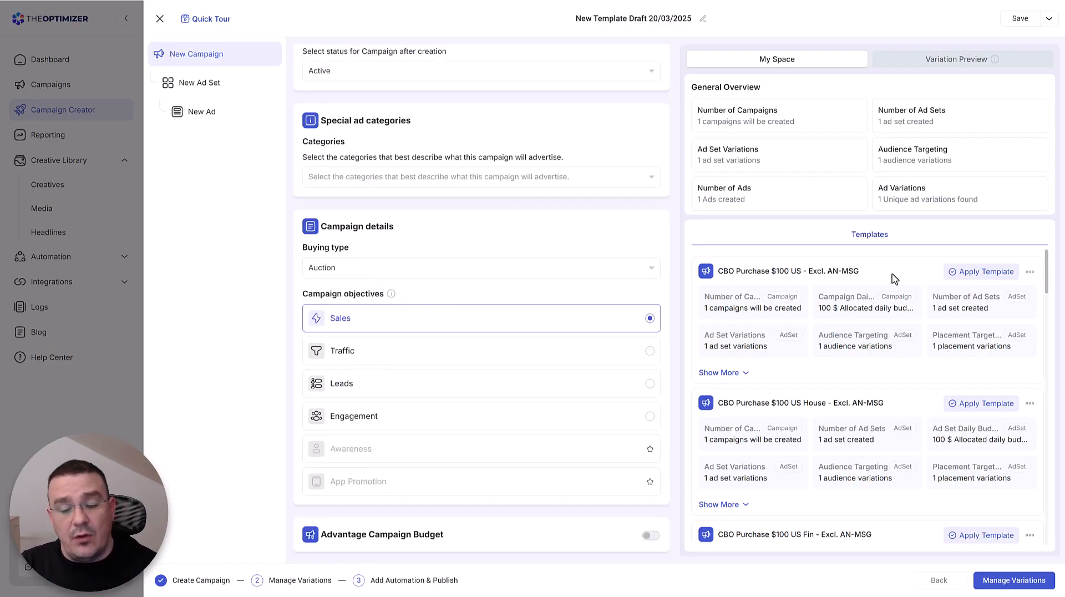
click(971, 279)
click(639, 323)
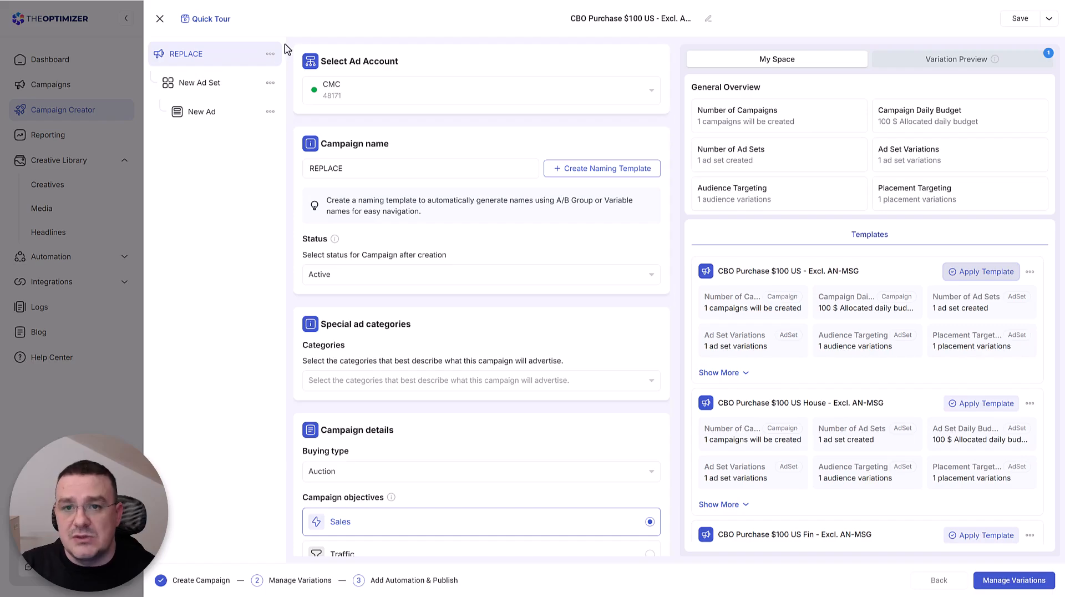
- Duplicate the REPLACE campaign once and its copy twice, making four campaigns in total
click(270, 54)
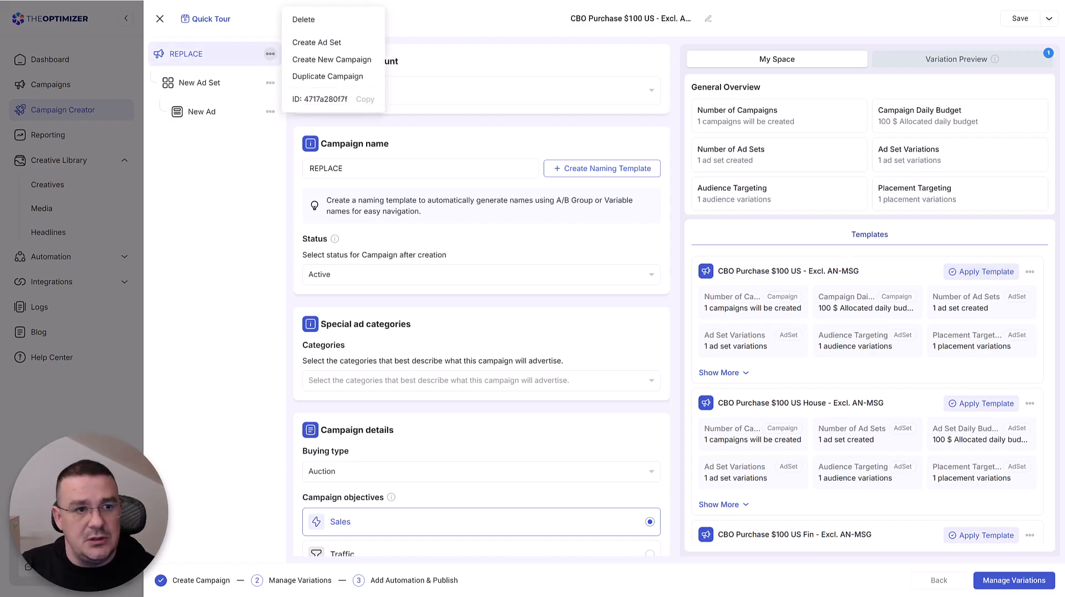
click(353, 78)
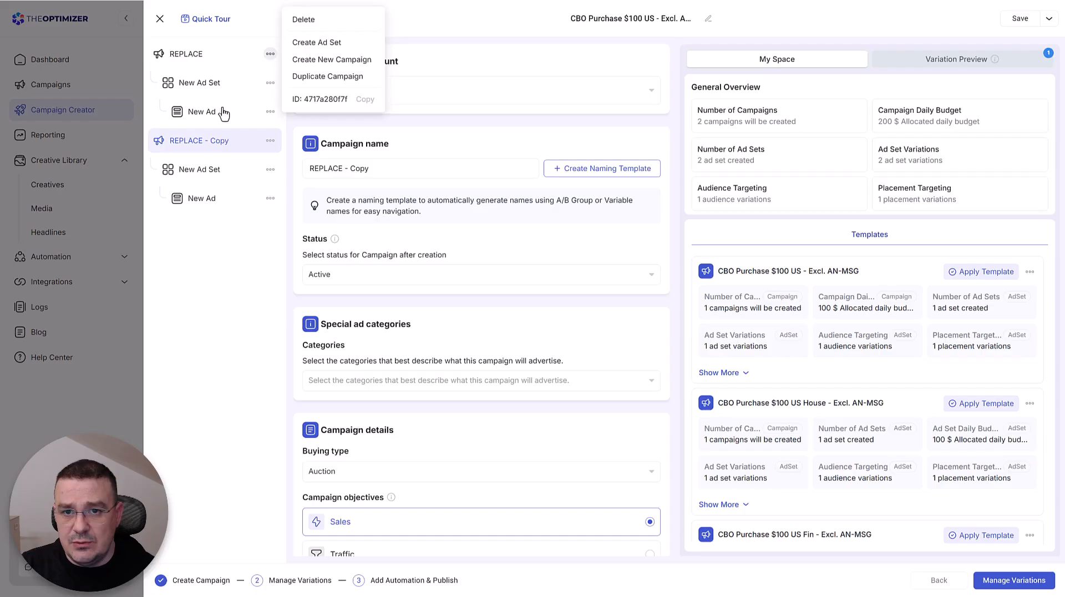
click(270, 141)
click(308, 157)
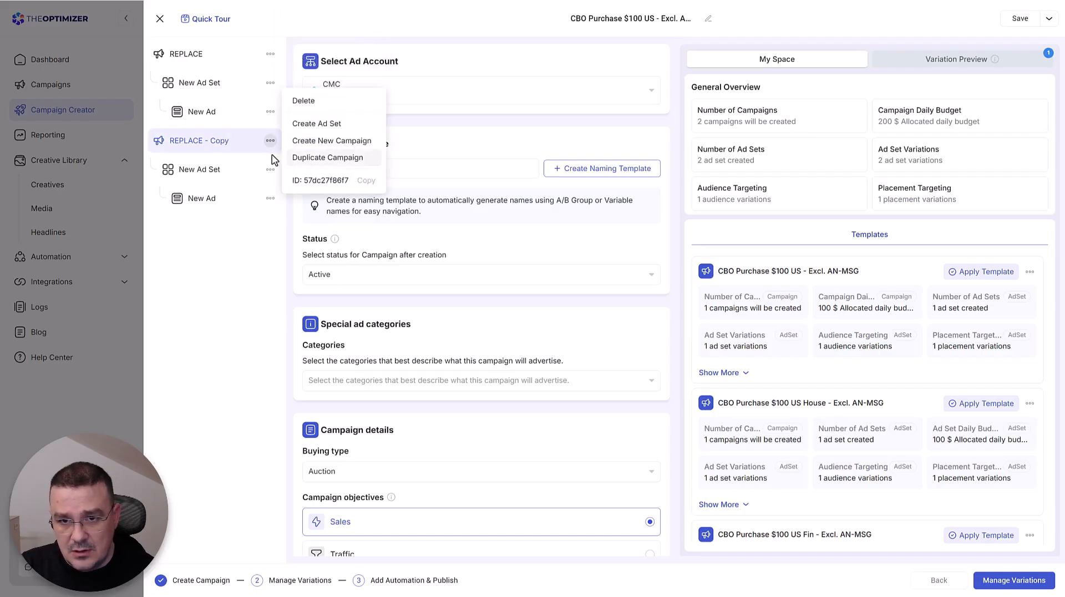
click(310, 158)
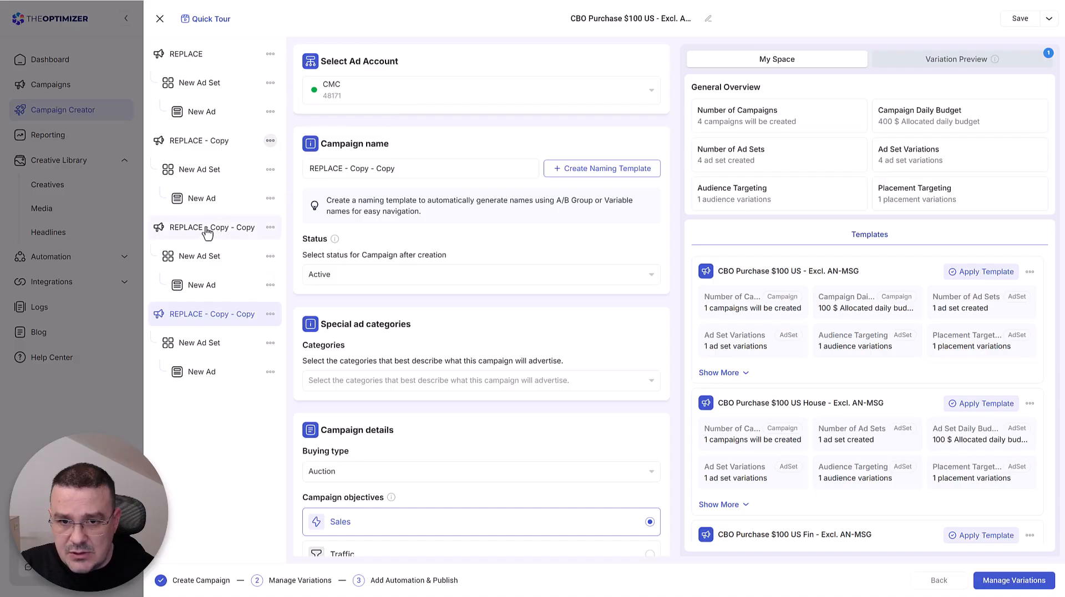
- Rename the first REPLACE campaign with the Military Diet campaign name copied from the naming sheet
click(205, 55)
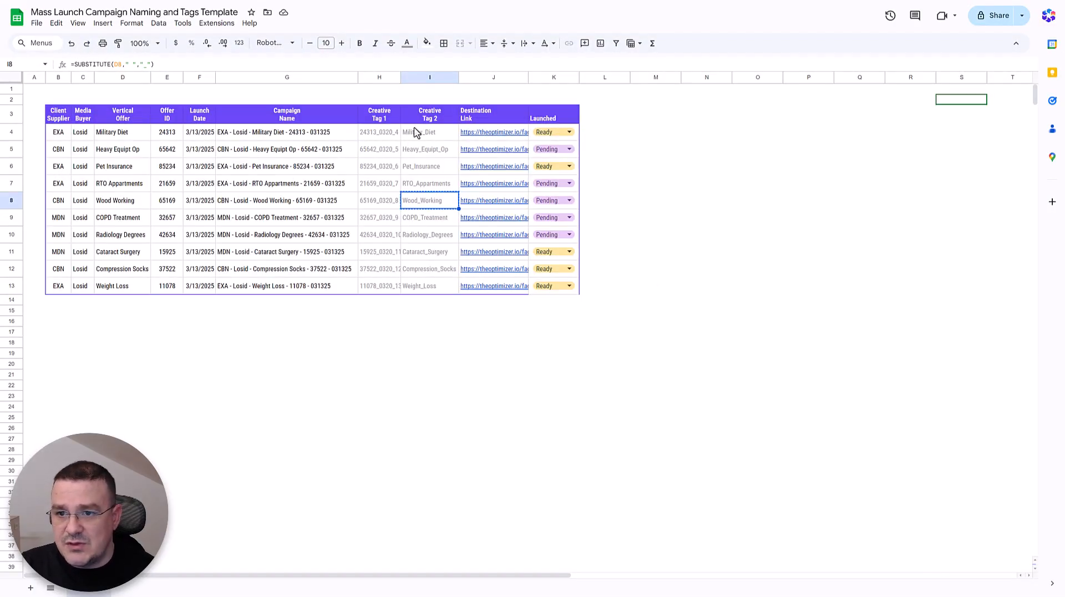
click(302, 134)
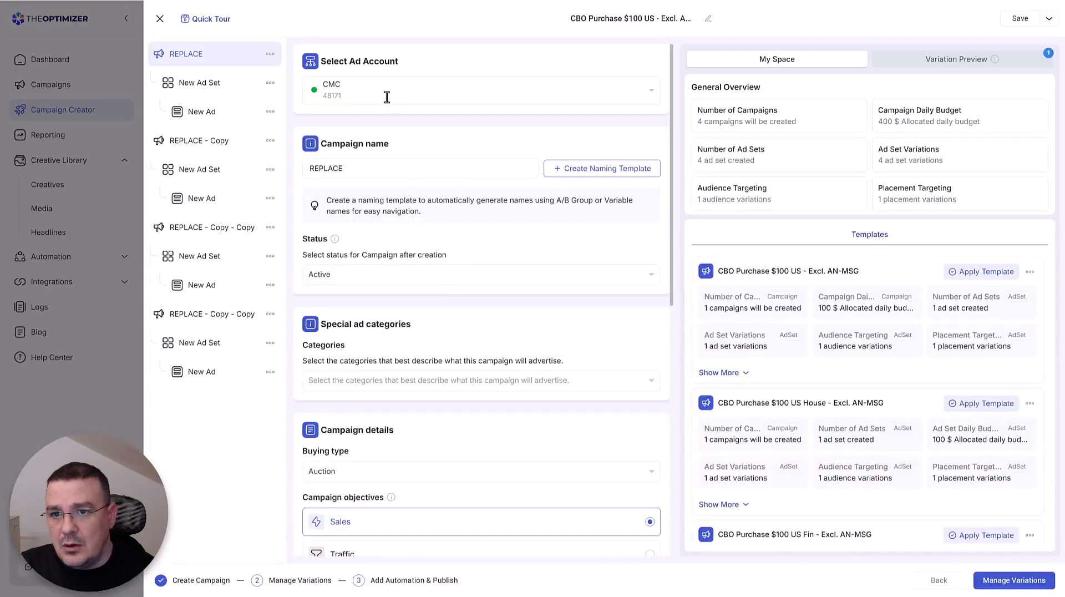
double_click(364, 170)
key(ctrl+v)
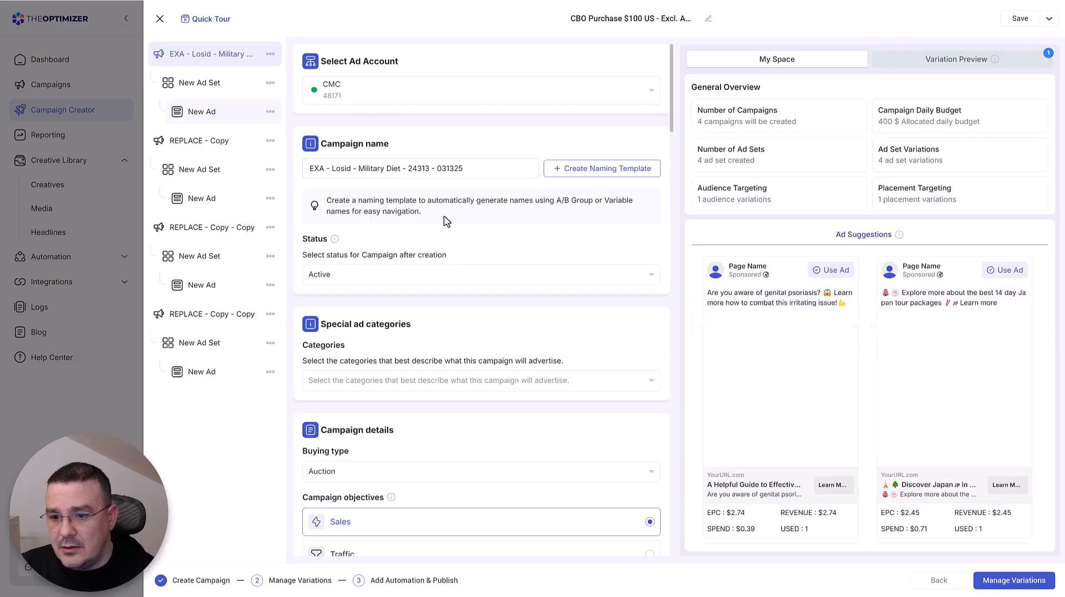
- Set the Facebook page of the Military Diet campaign's ad to The Bargain Hunter
scroll(385, 205, down, 2)
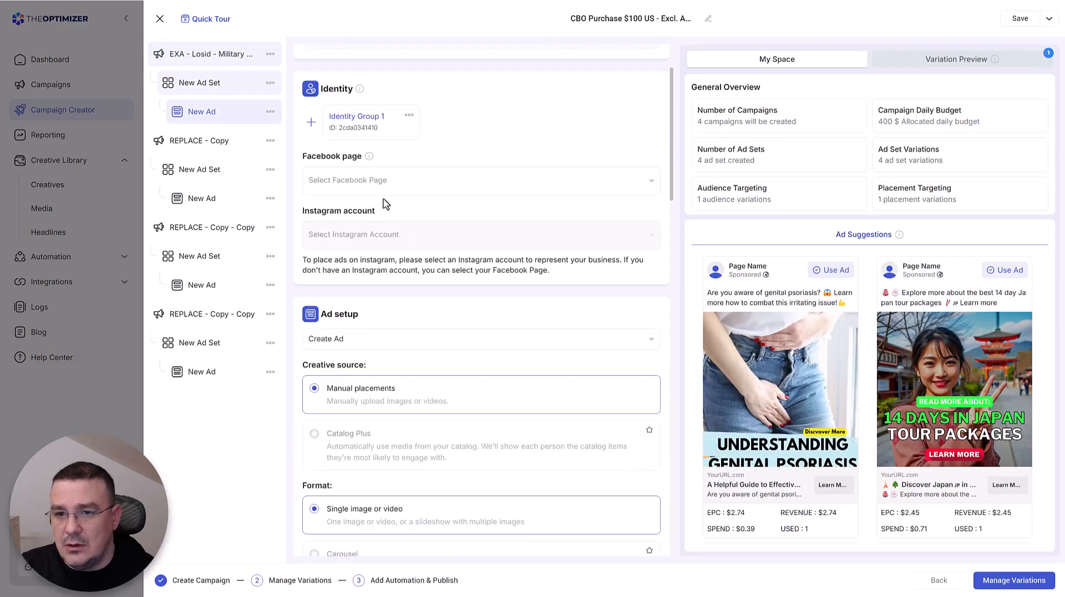
click(383, 182)
click(379, 250)
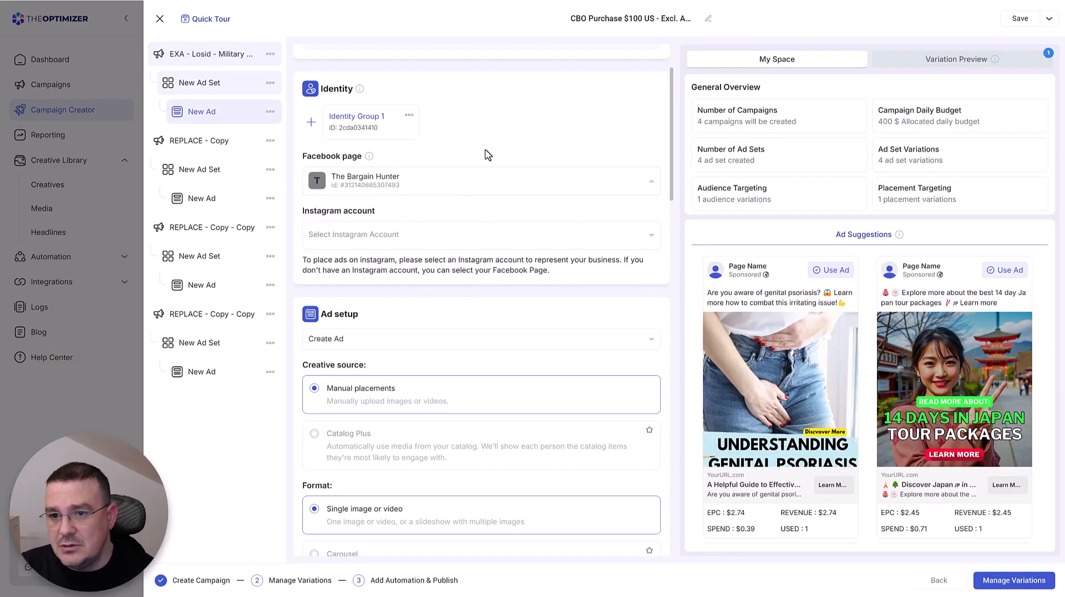
- Open the image selection for the ad creative and filter the media by the tag 24313_0320_4
scroll(484, 175, down, 3)
scroll(484, 175, down, 5)
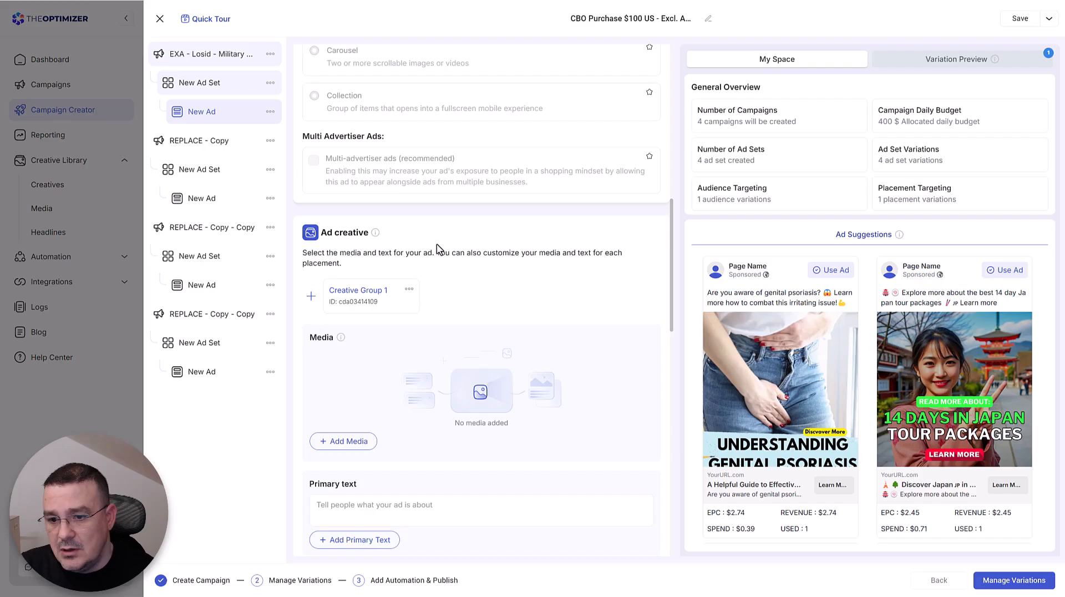
click(336, 441)
click(356, 469)
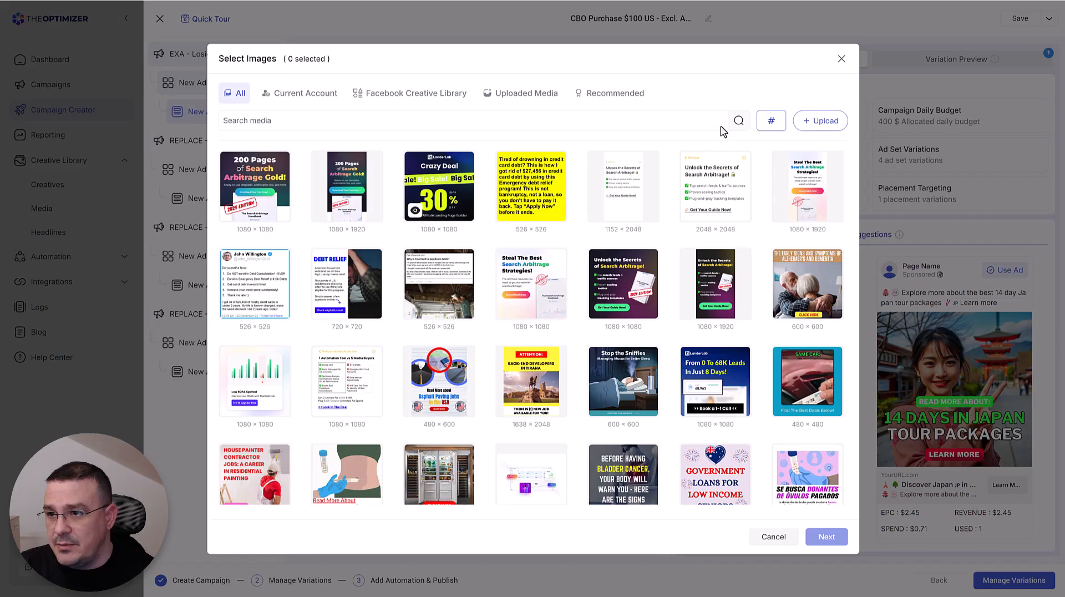
click(771, 122)
text(24313_0320_4)
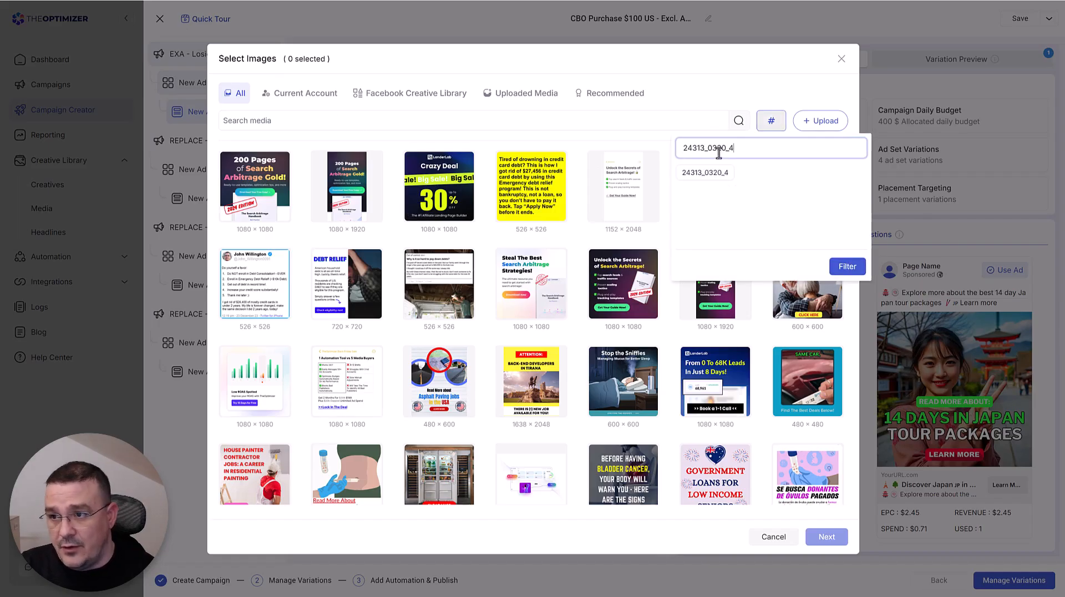
click(710, 175)
click(738, 99)
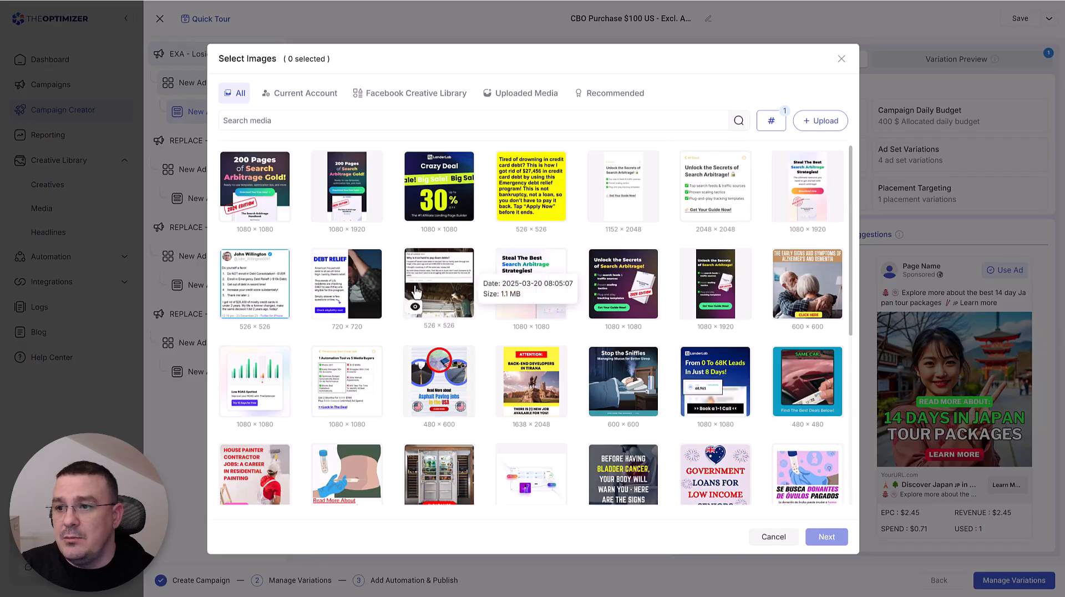
click(772, 135)
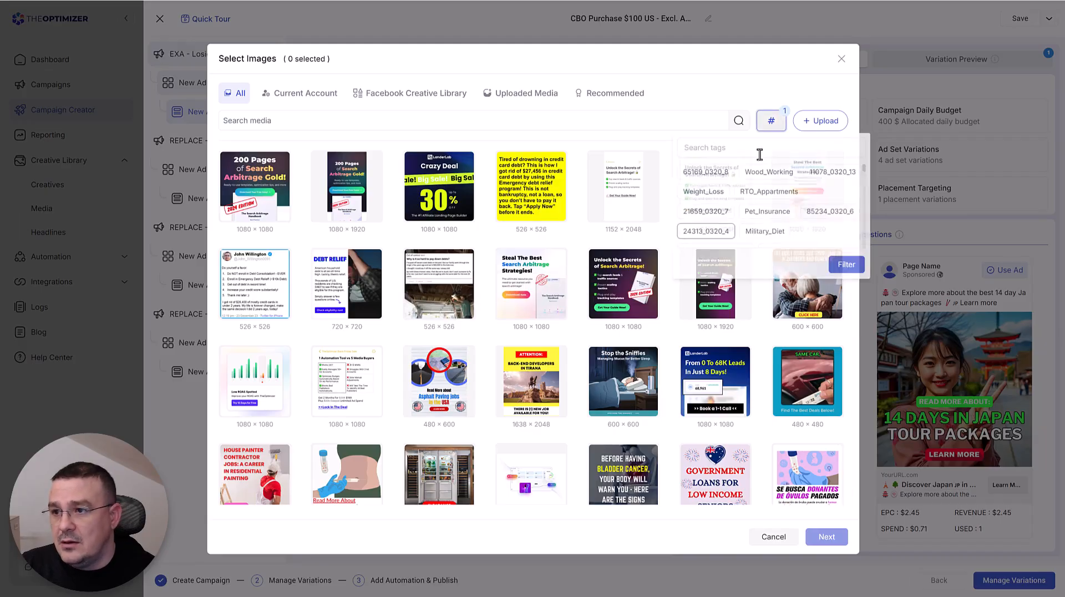
click(846, 269)
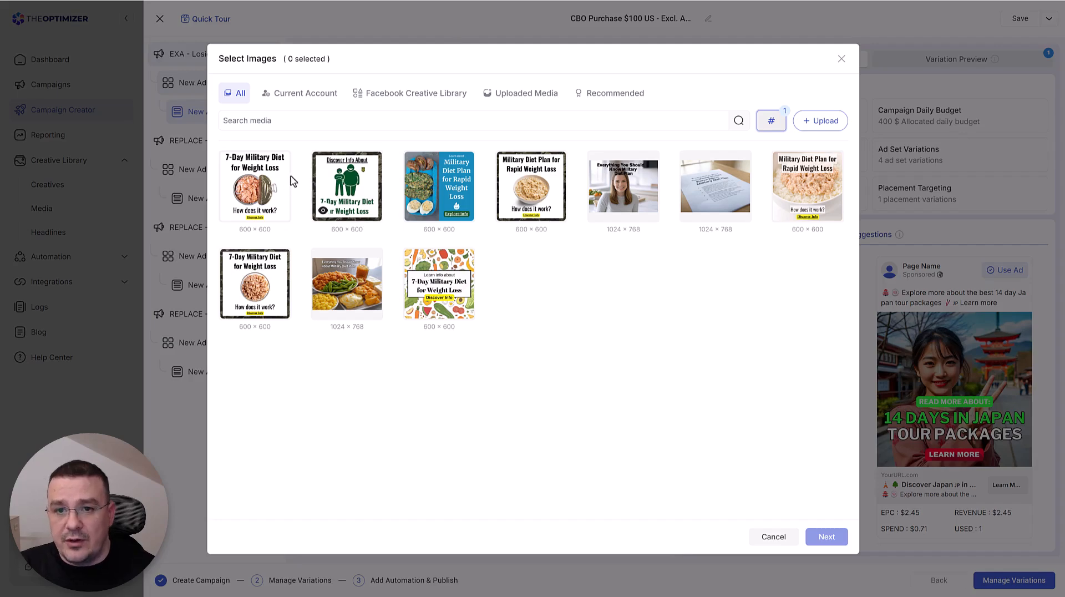
- Select all ten Military Diet images and save them to the ad with the original placement formats
click(279, 188)
shift+click(442, 286)
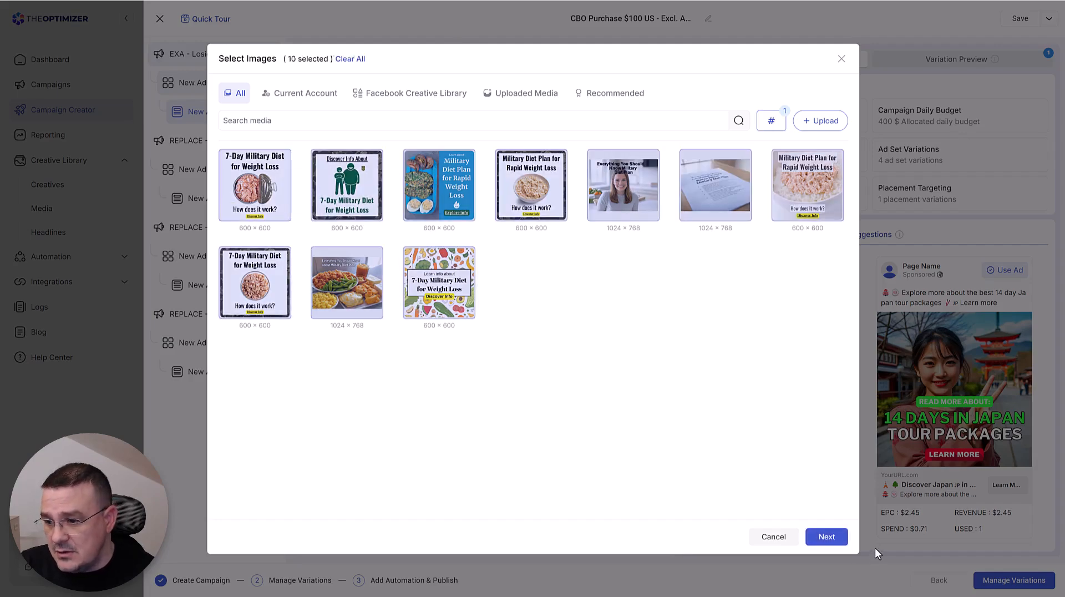
click(827, 537)
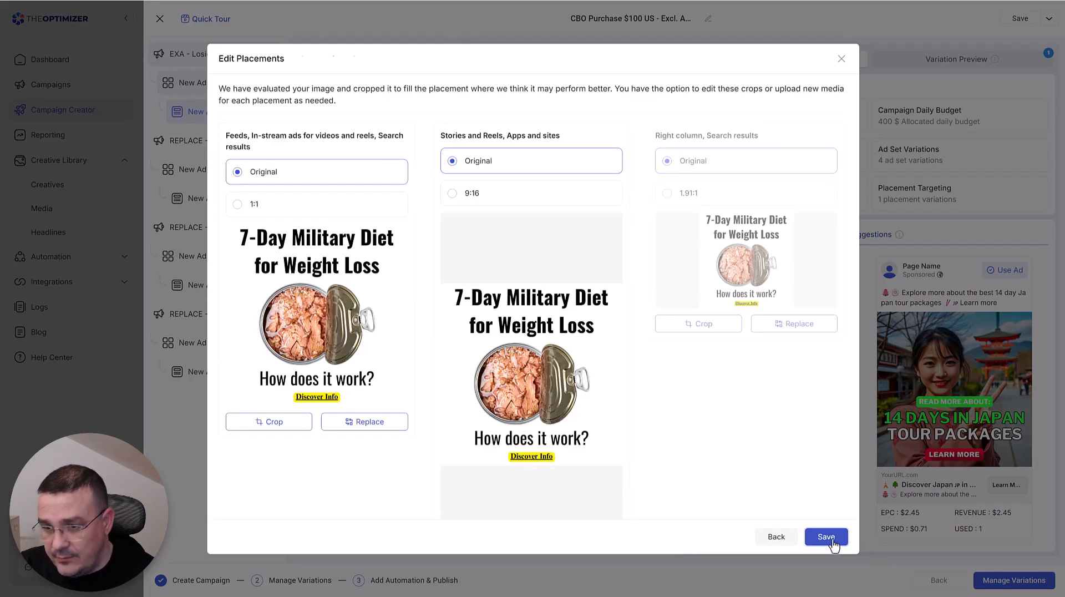
click(827, 536)
scroll(480, 300, down, 5)
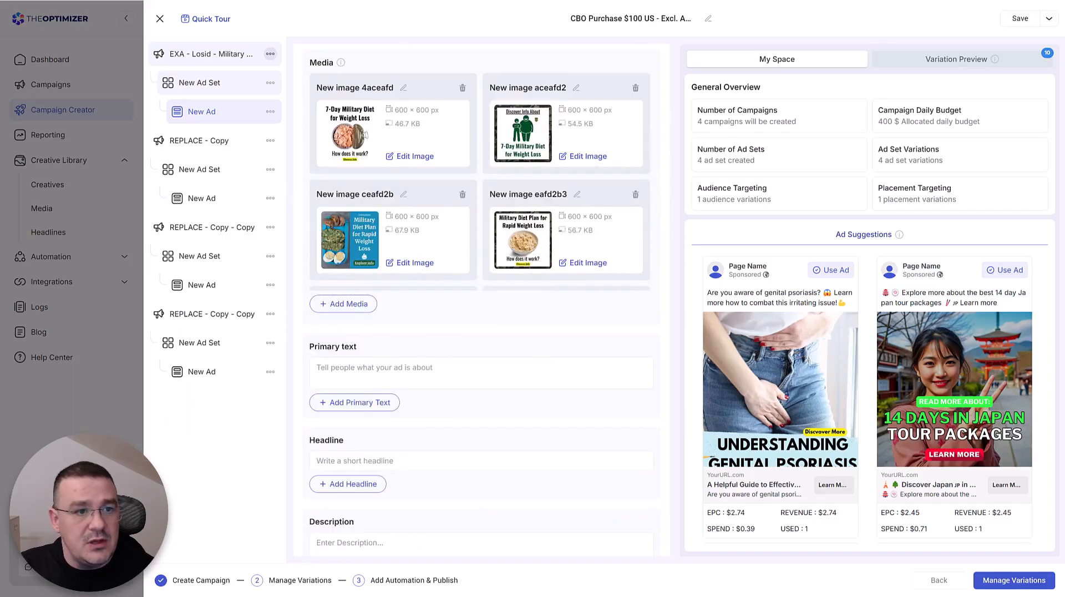
- Add two primary texts to the Military Diet ad: one on kickstarting weight loss quickly, one on dropping weight without crazy workouts
click(340, 358)
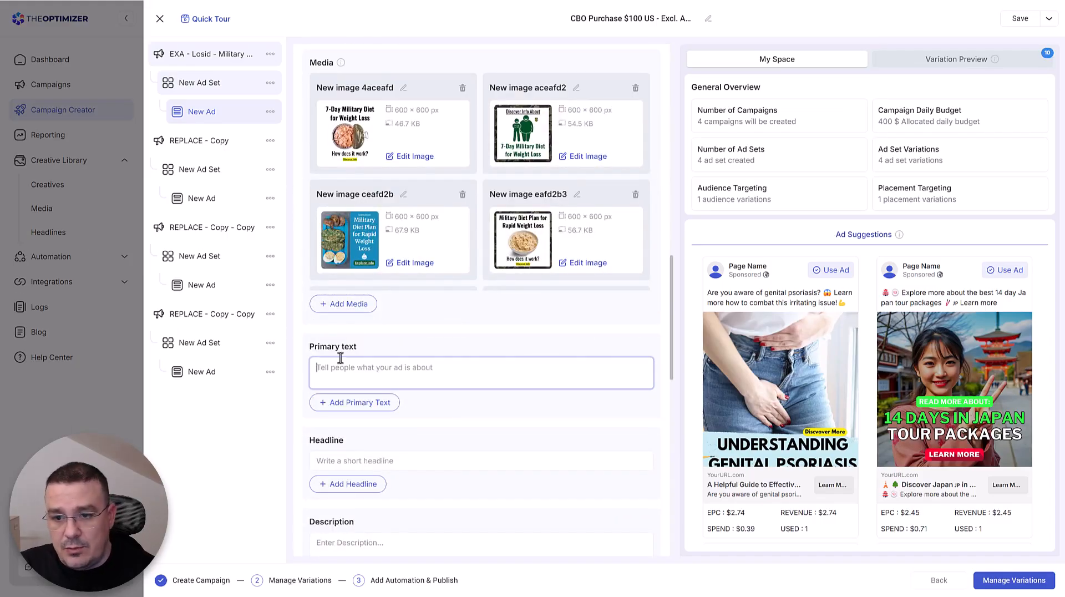
key(ctrl+v)
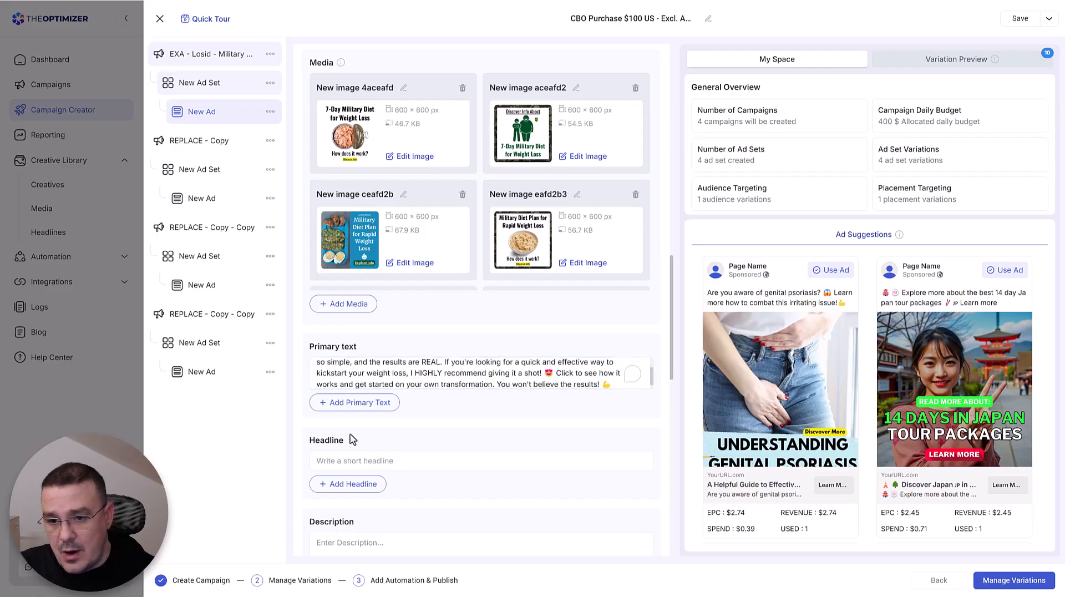
click(362, 405)
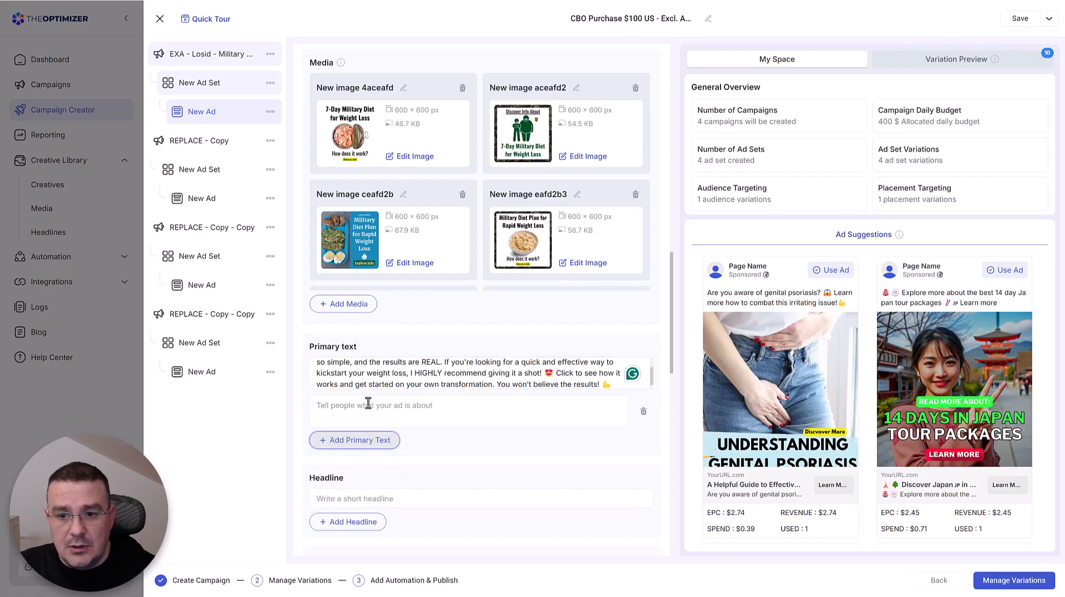
key(ctrl+v)
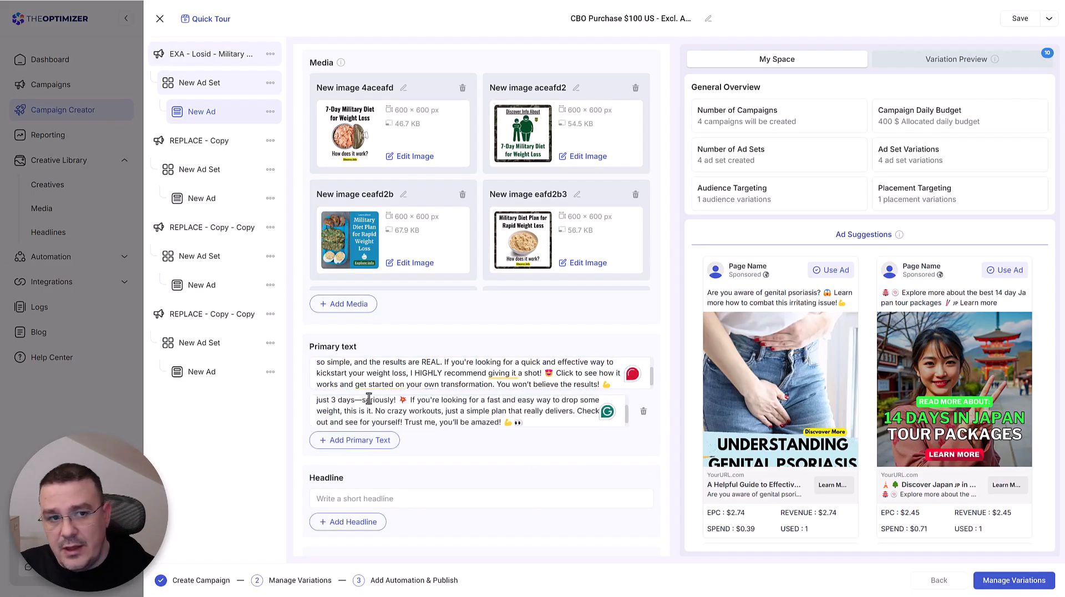
- Add headlines "Lose Up to 10 Pounds in Just 3 Days with the Military Diet!" and "Drop Pounds Fast with the Simple Military Diet—See How It Works! 💪"
click(366, 500)
text(Lose Up to 10 Pounds in Just 3 Days with the Military Diet!)
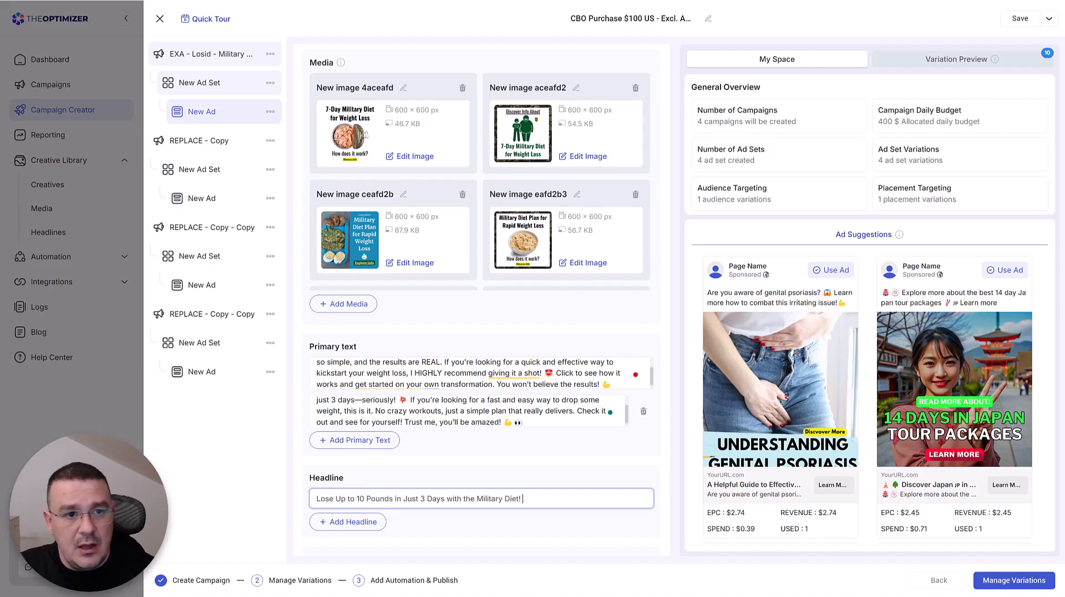
click(440, 535)
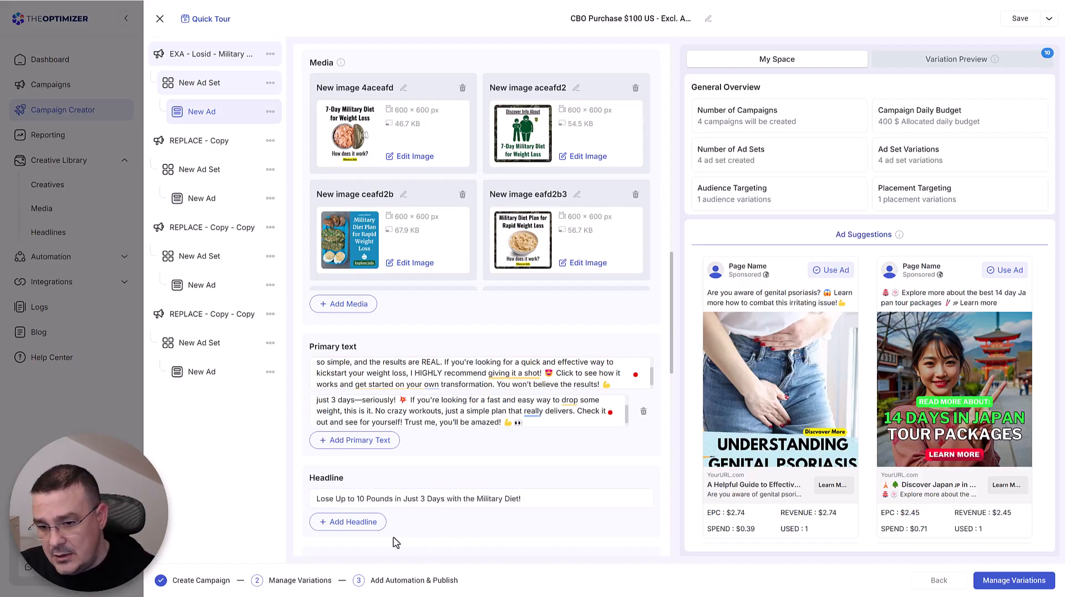
click(354, 522)
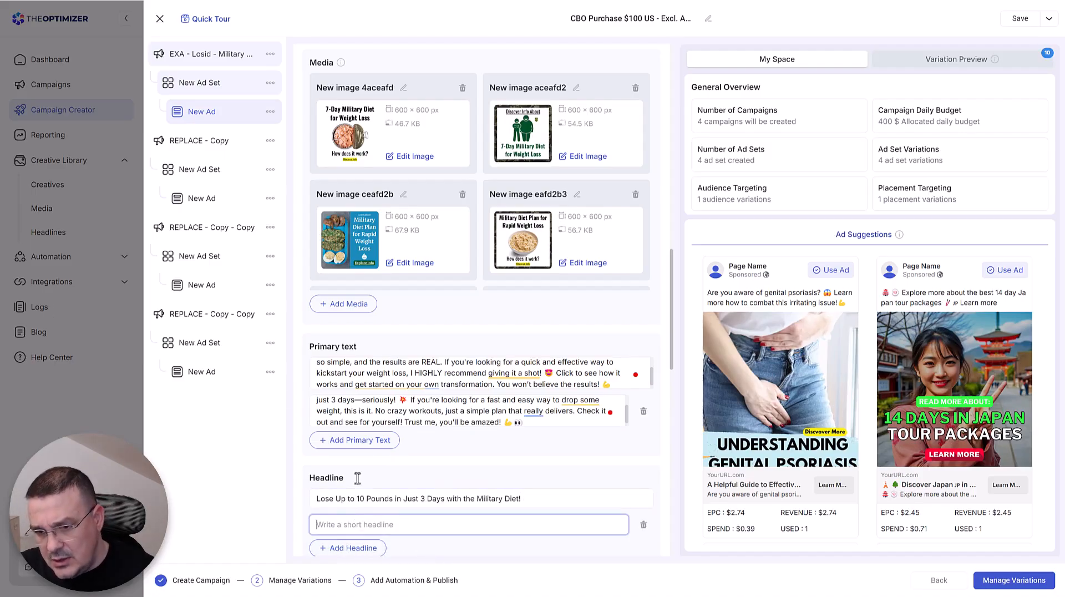
text(Drop Pounds Fast with the Simple Military Diet—See How It Works! 💪)
- Set the Military Diet ad's website URL to the destination link with utm_content and utm_campaign set to mass_launcher_playbook
scroll(399, 411, down, 1)
scroll(409, 366, down, 1)
scroll(302, 439, down, 5)
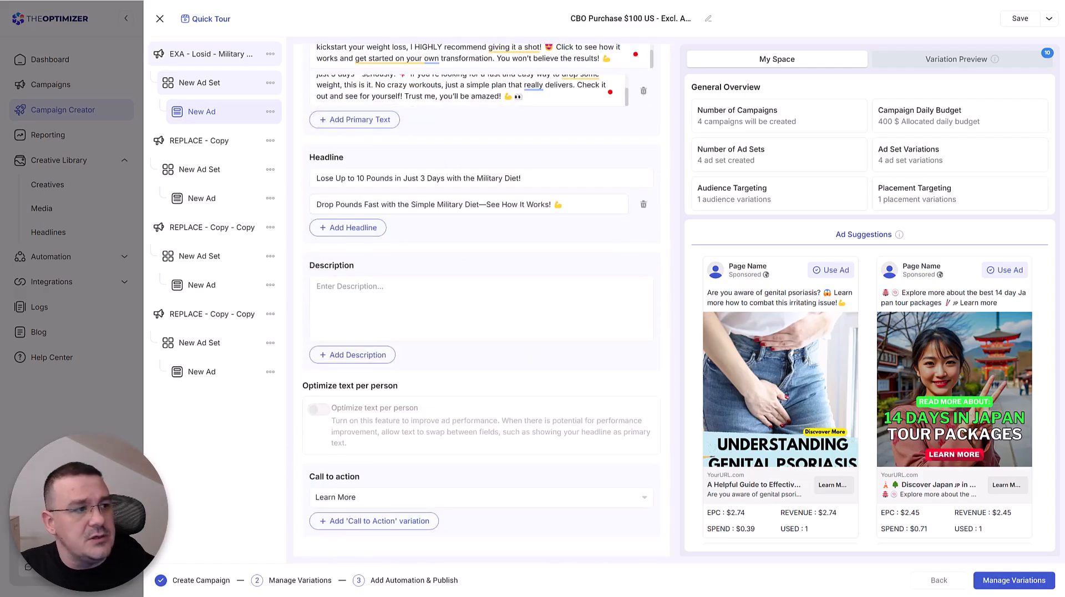
scroll(448, 442, down, 4)
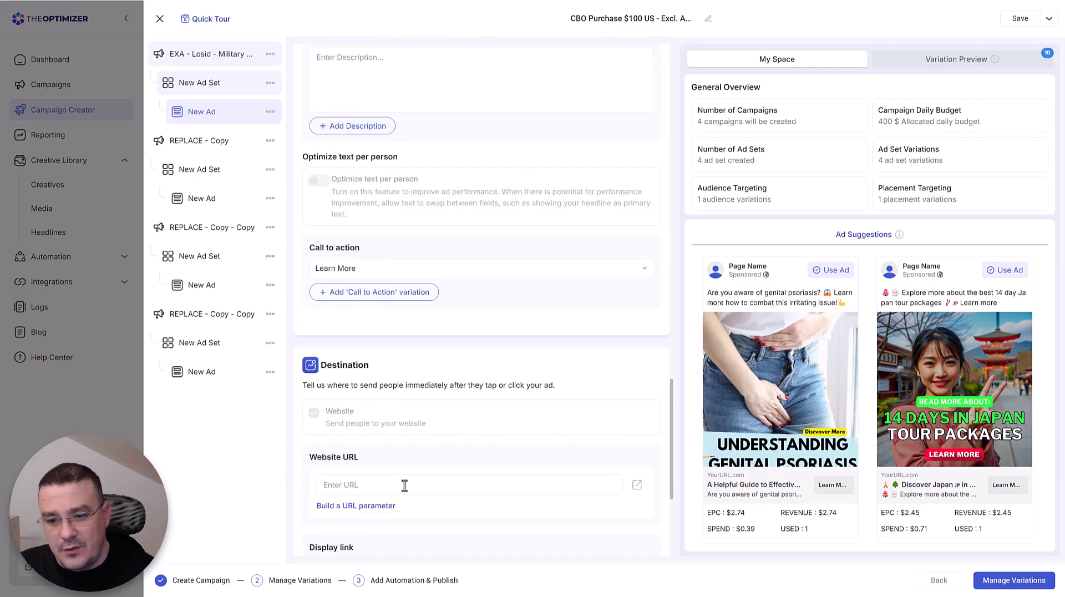
click(405, 485)
key(ctrl+v)
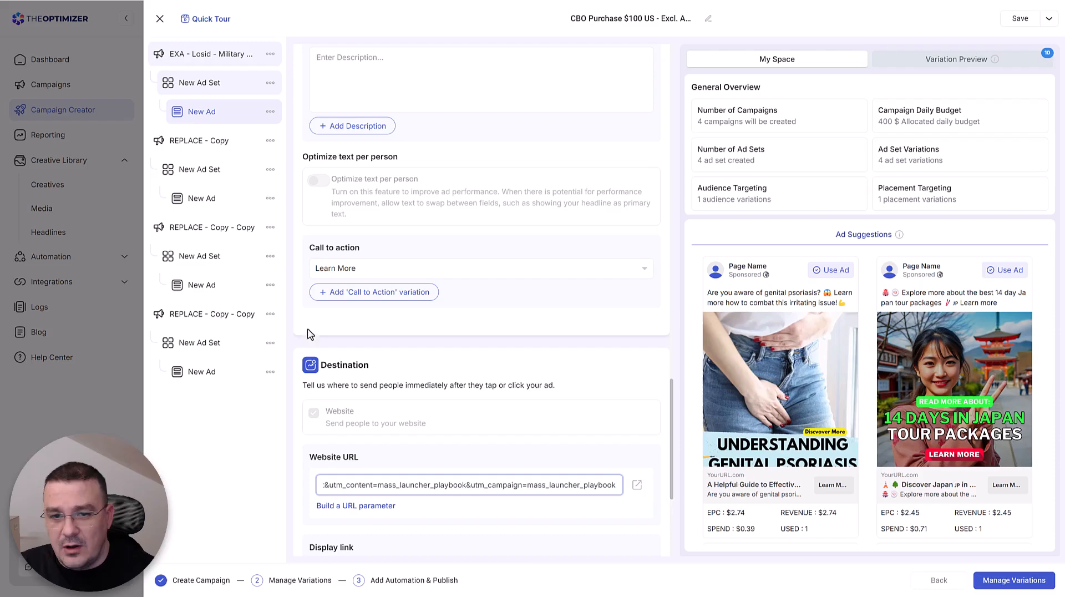
- Rename the REPLACE - Copy campaign with the Pet Insurance campaign name copied from the naming sheet
click(207, 155)
click(207, 145)
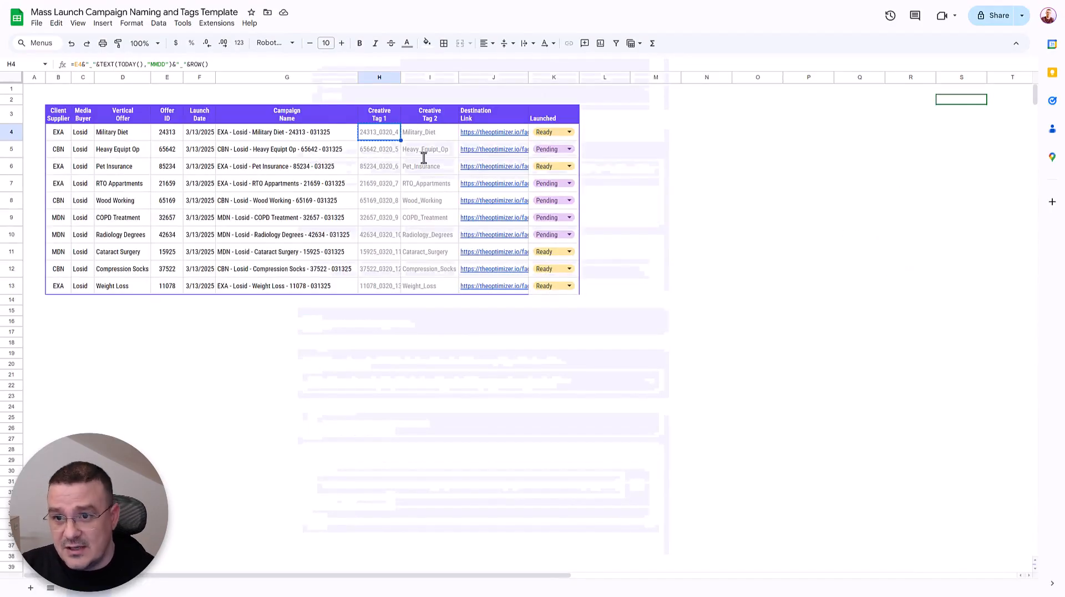
click(263, 169)
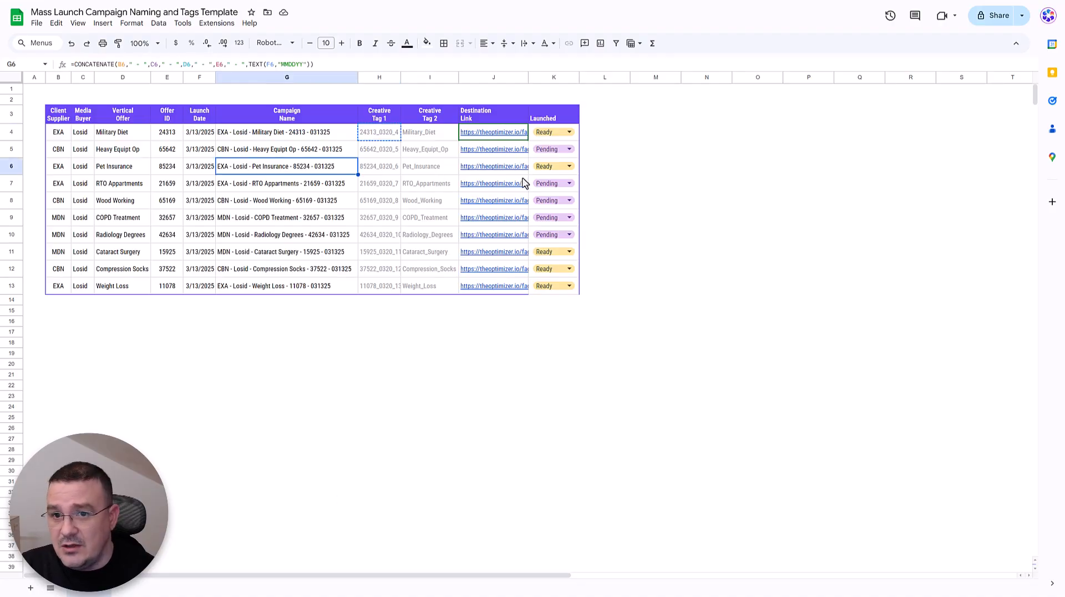
key(ctrl+c)
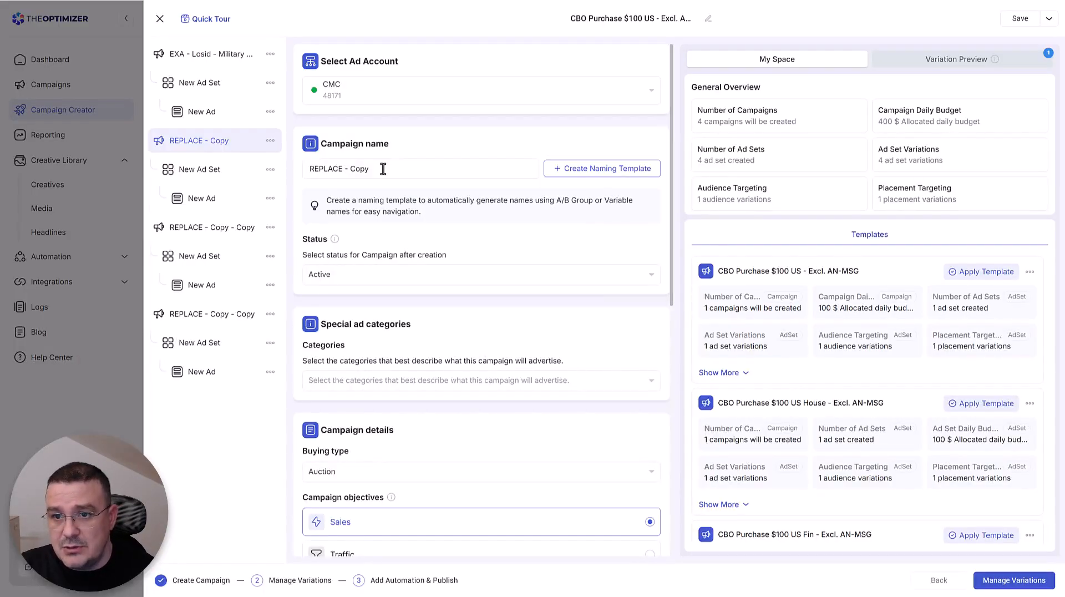
triple_click(383, 169)
key(ctrl+v)
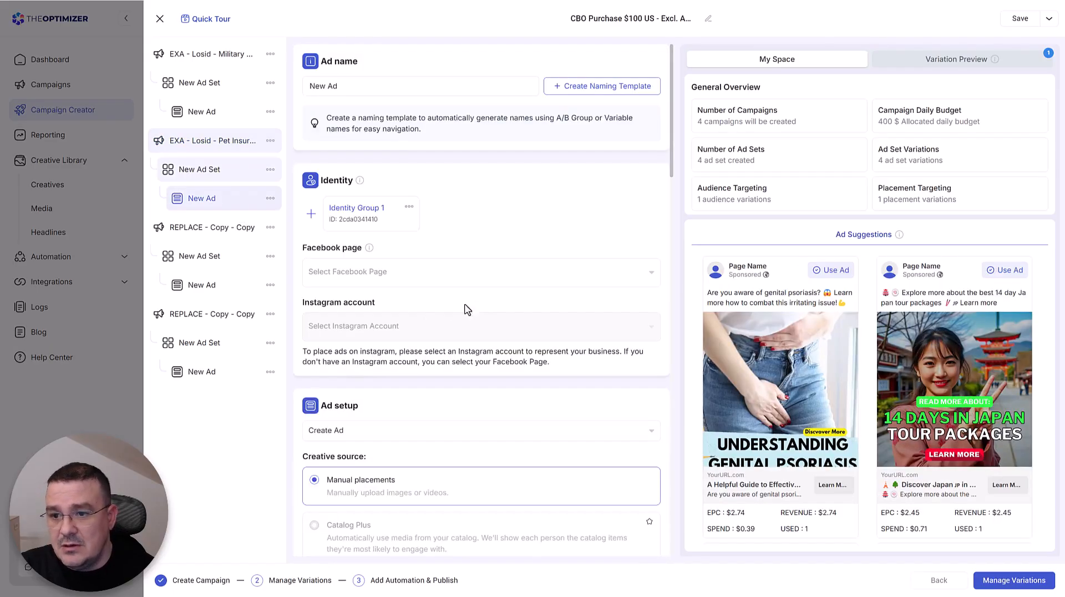
- Set the Facebook page of the Pet Insurance campaign's ad to The Bargain Hunter
click(373, 270)
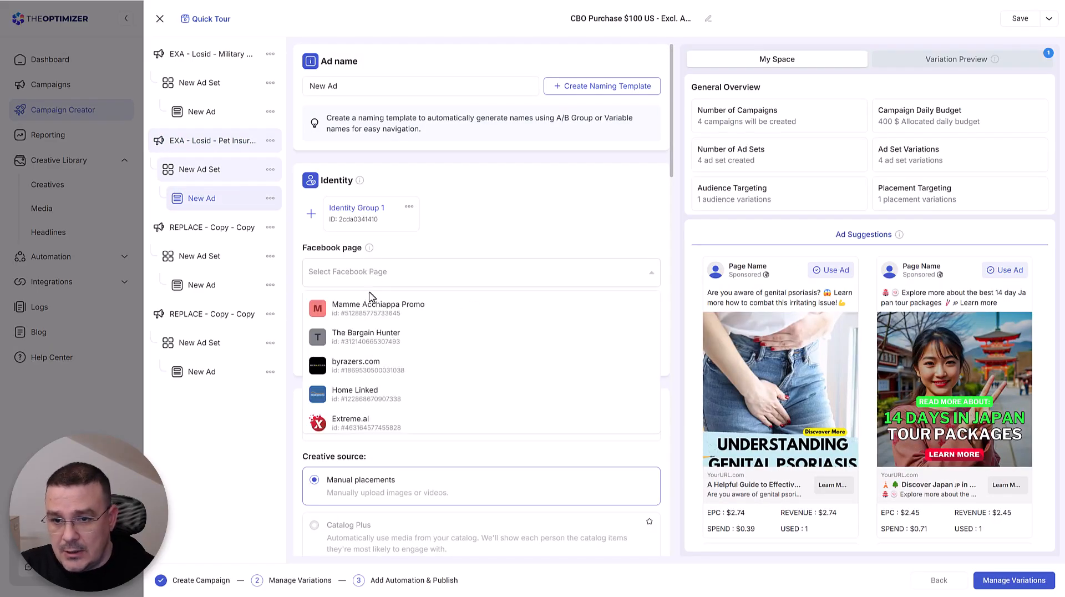
click(380, 339)
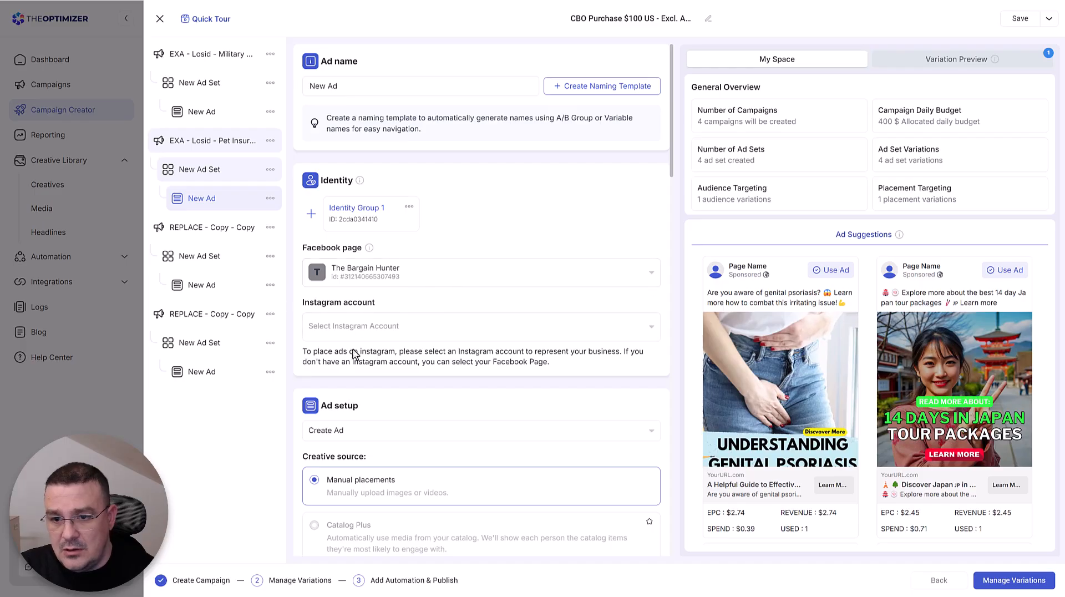
- Open the image selection for the Pet Insurance ad creative and filter the media by the tag 85234_0320_6
scroll(390, 478, down, 10)
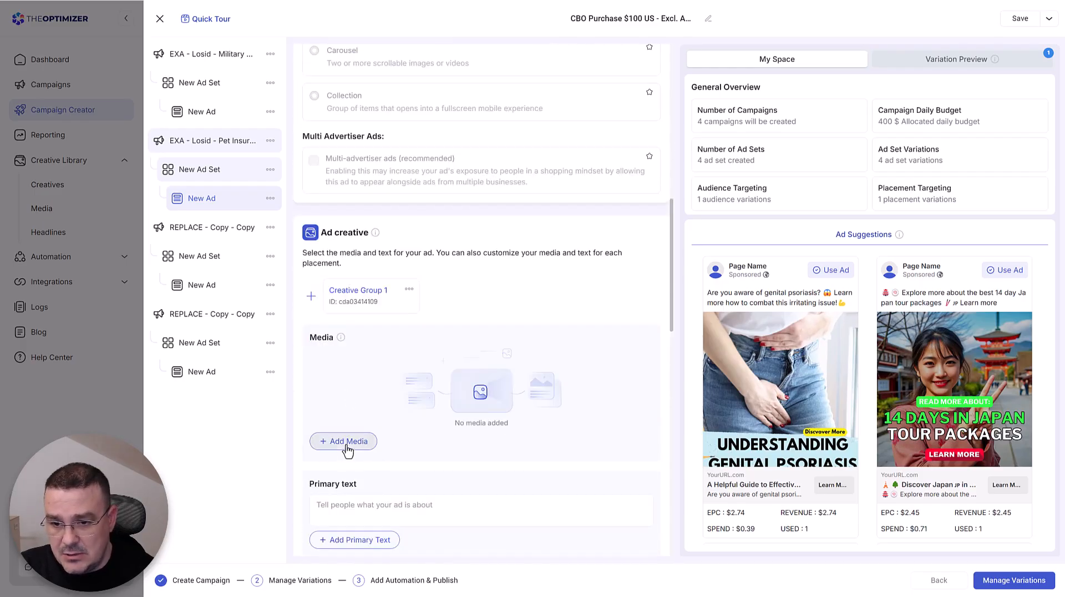
click(345, 442)
click(350, 469)
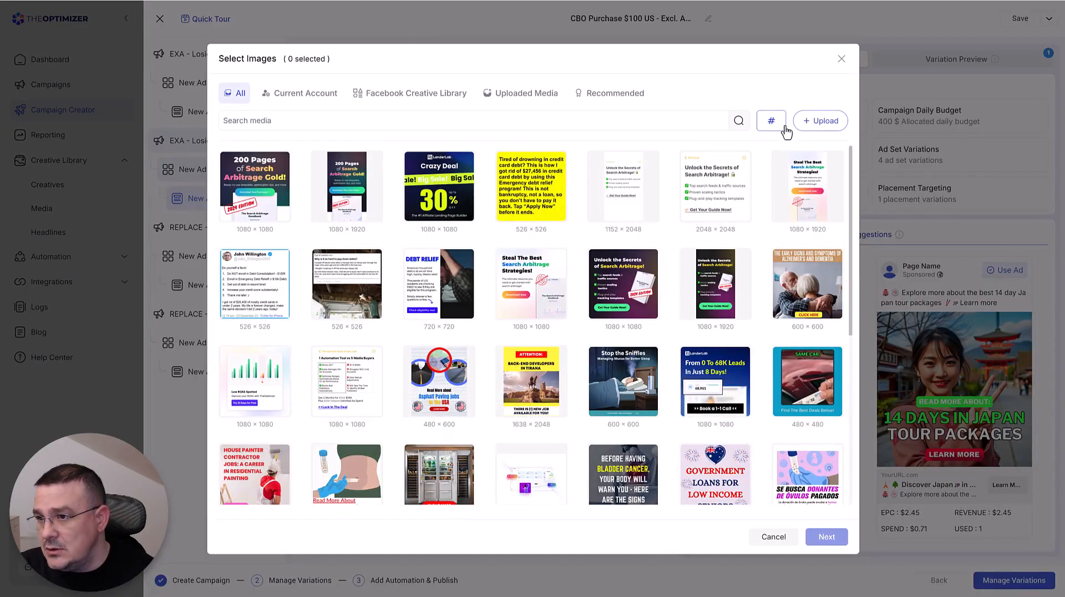
click(787, 131)
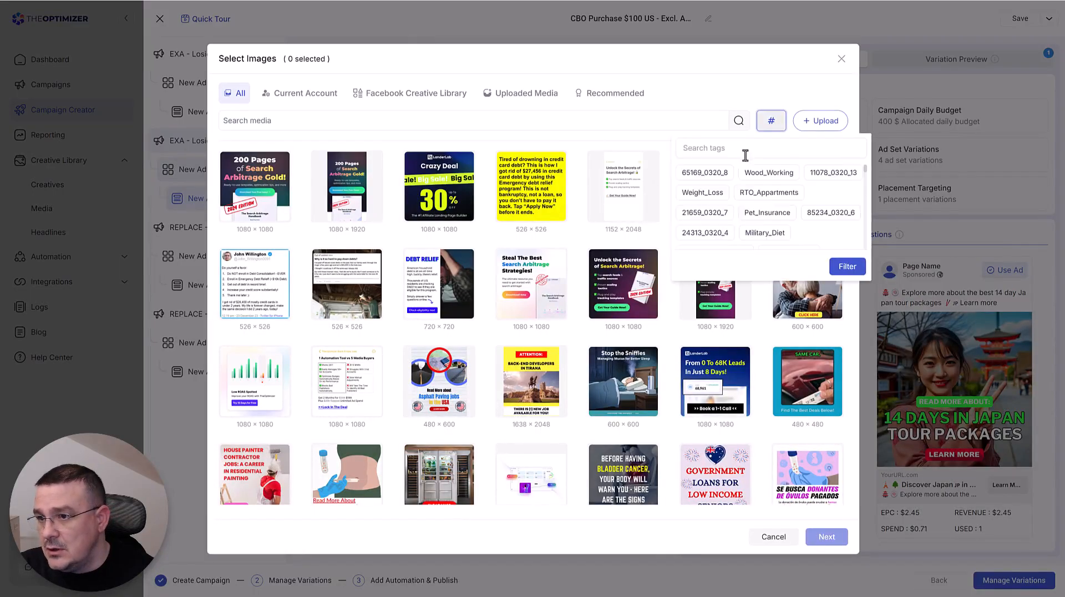
click(744, 155)
key(ctrl+v)
click(707, 172)
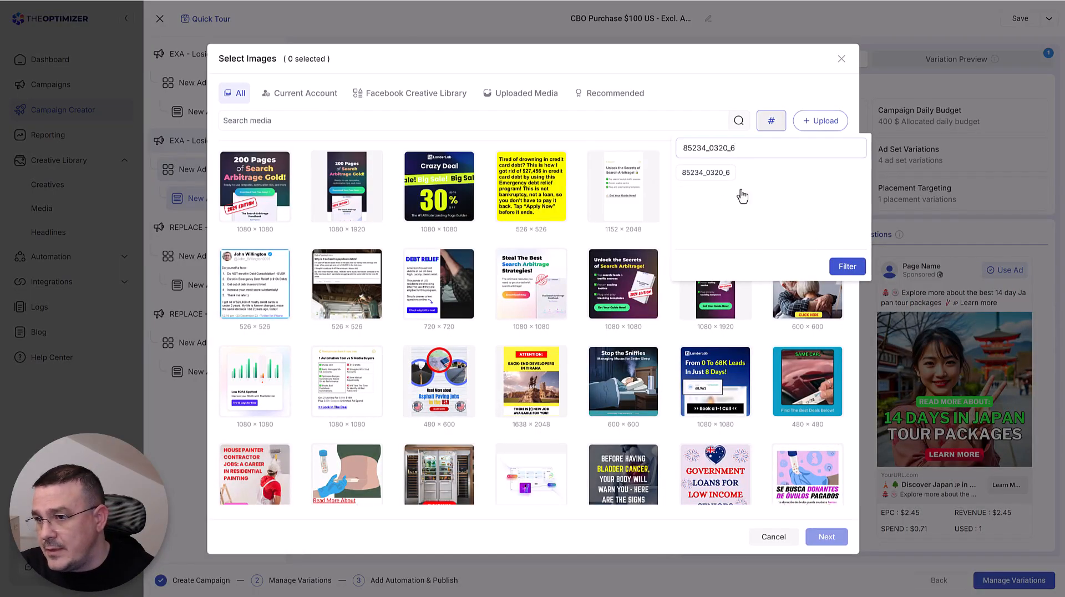
click(844, 266)
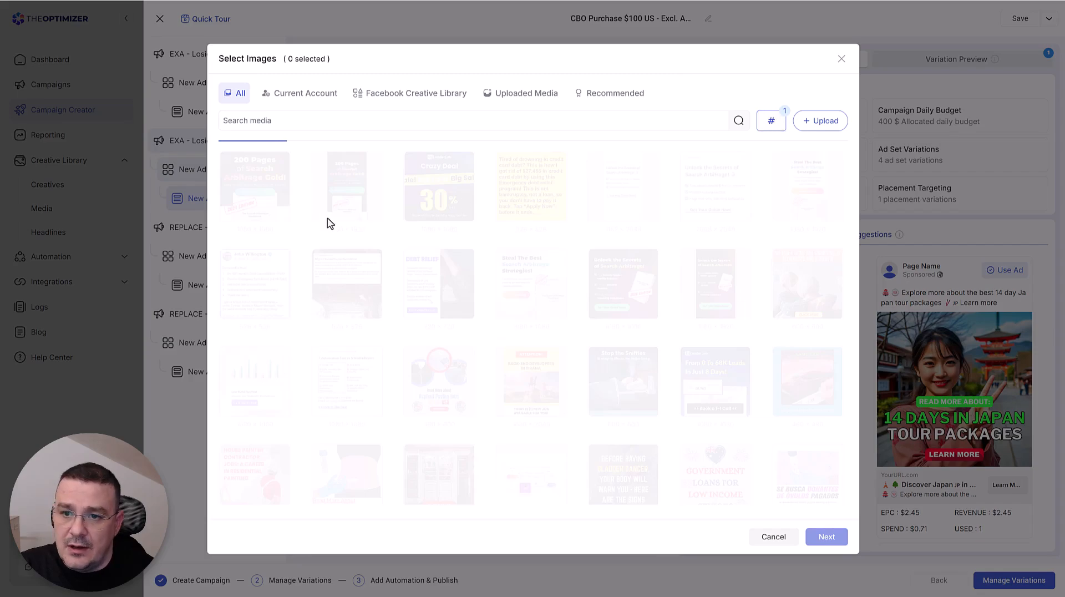
- Select all seven Pet Insurance images and save them to the ad with the original placement formats
click(288, 204)
shift+click(808, 201)
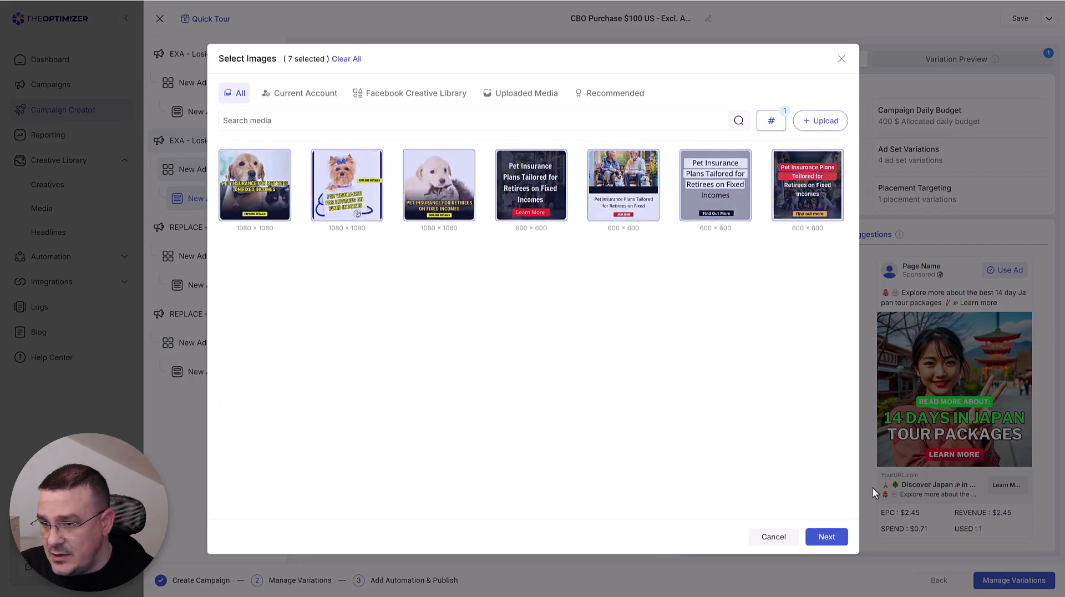
click(826, 537)
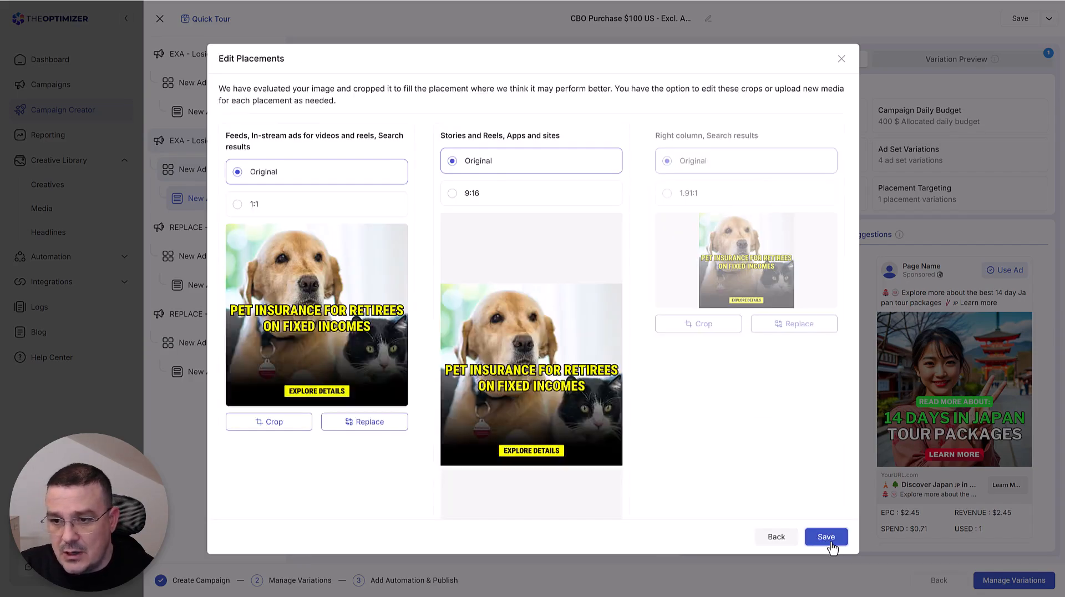
click(827, 537)
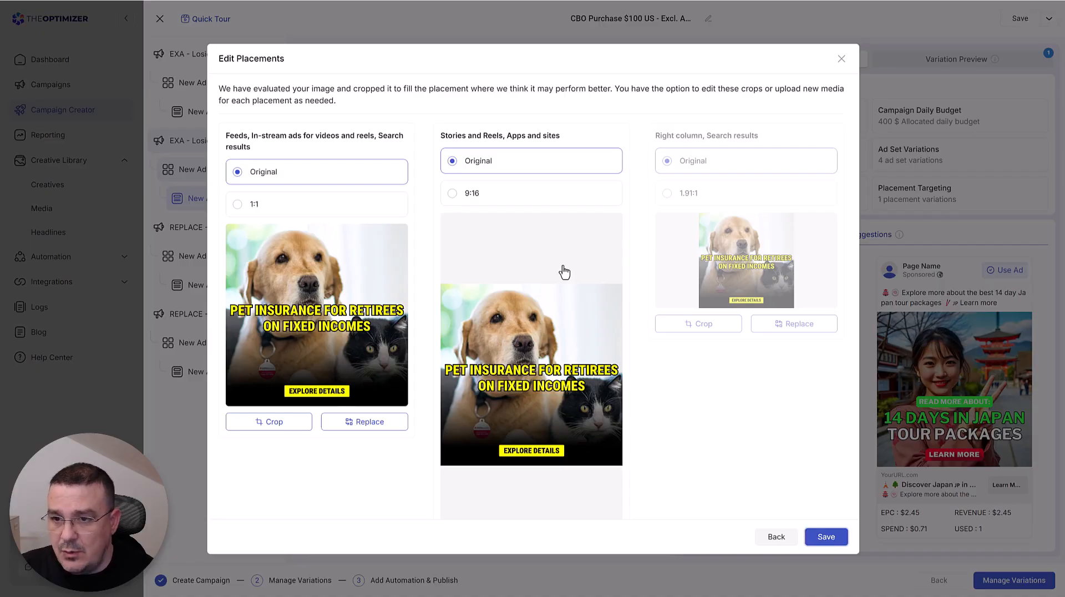
- Add two primary texts to the Pet Insurance ad: one on peace of mind, one on avoiding worry about unexpected vet bills
scroll(537, 304, down, 5)
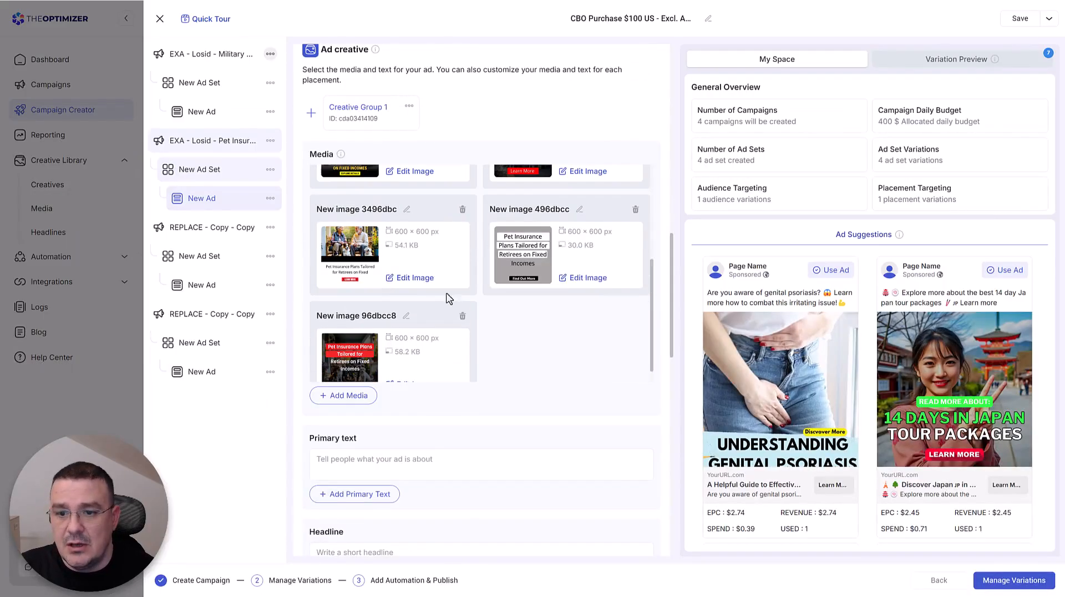
click(425, 468)
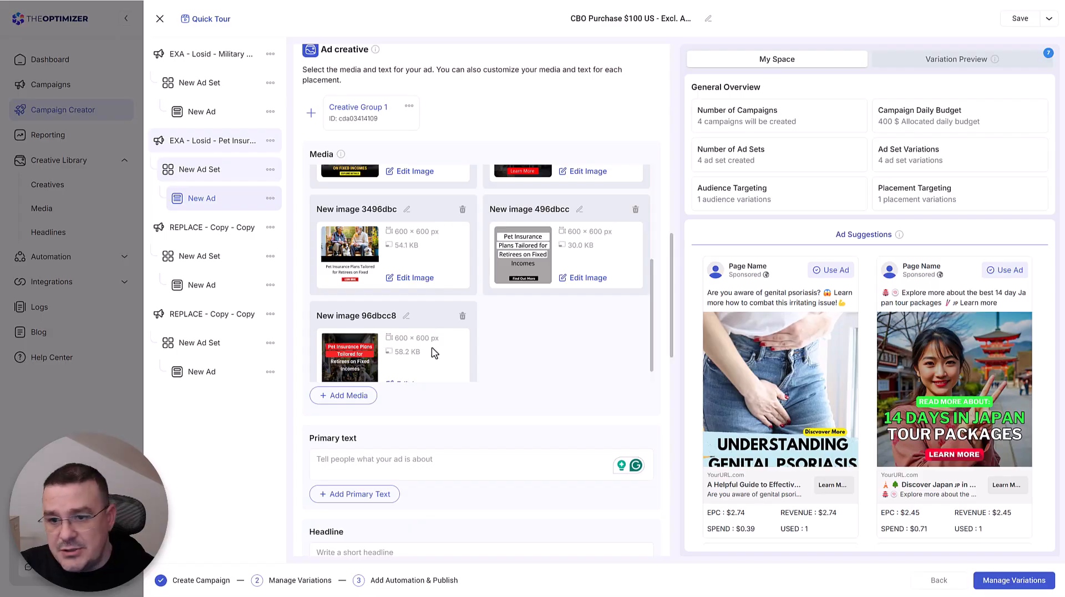
click(377, 459)
key(ctrl+v)
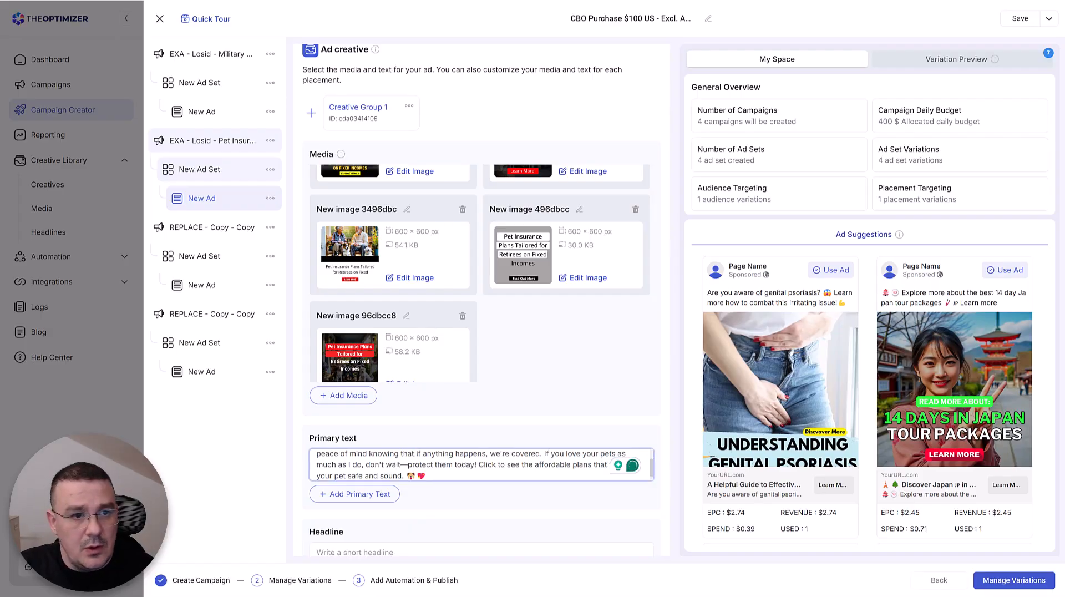
click(449, 527)
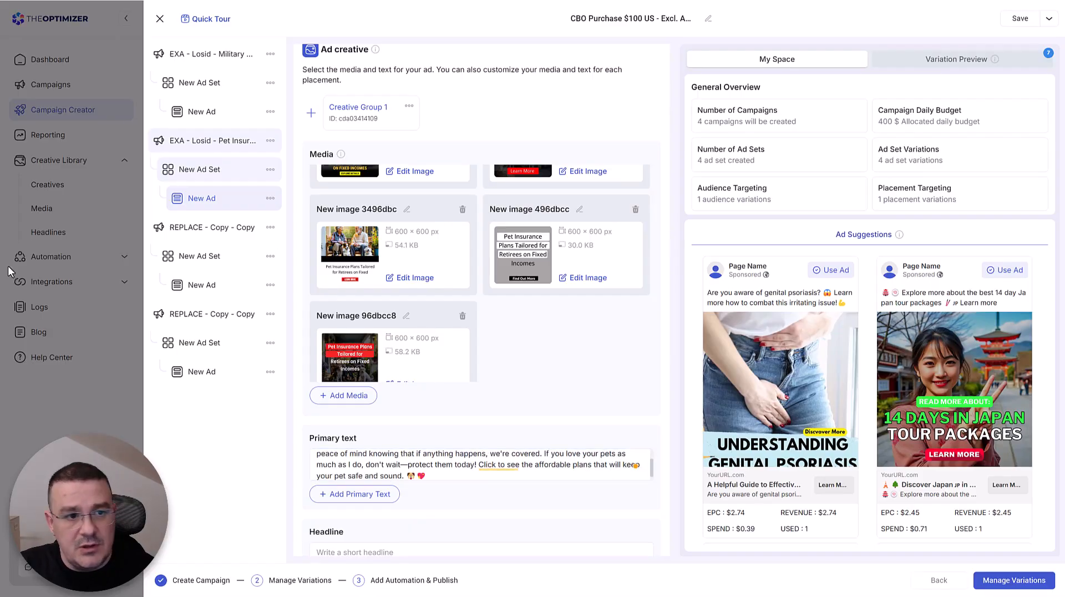
click(377, 494)
key(ctrl+v)
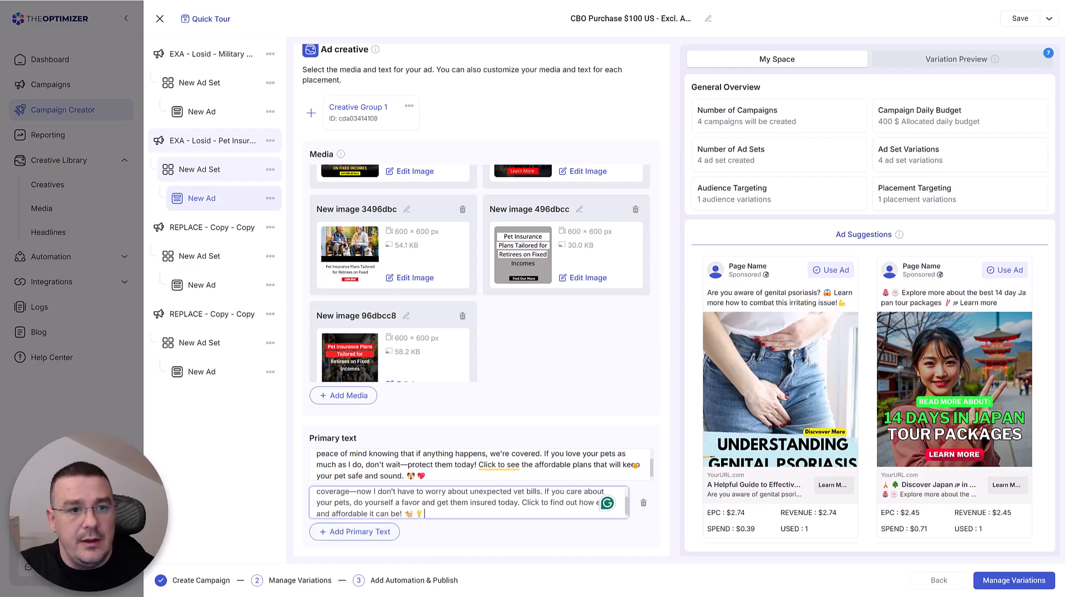
- Set the Pet Insurance ad's headline to "Protect Your Pet with Affordable Insurance—Peace of Mind Awaits! 🐾"
scroll(403, 288, down, 2)
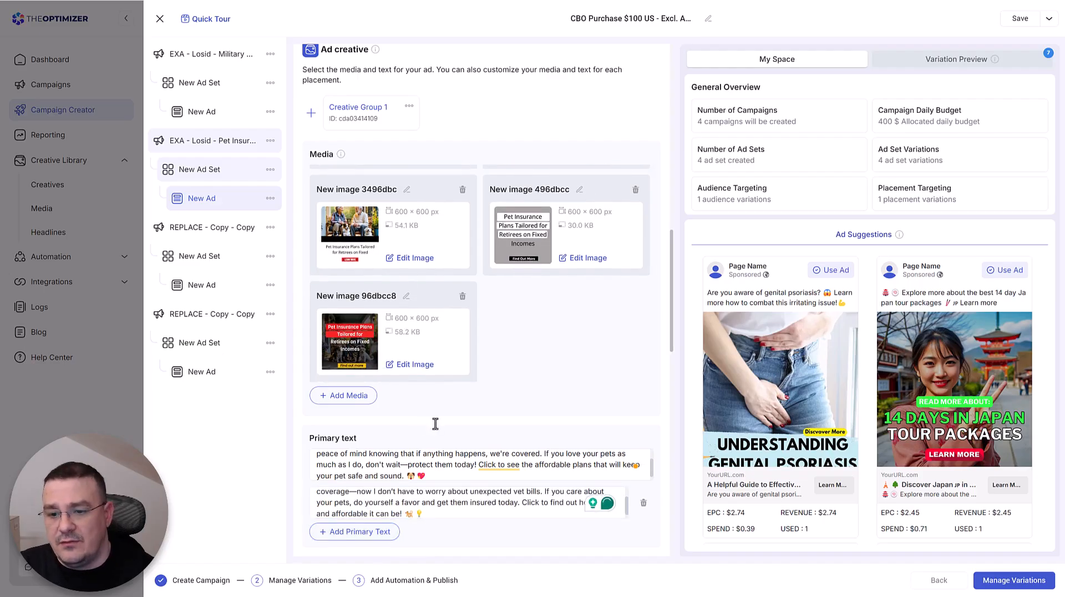
scroll(435, 423, down, 5)
click(361, 317)
text(Protect Your Pet with Affordable Insurance—Peace of Mind Awaits! 🐾)
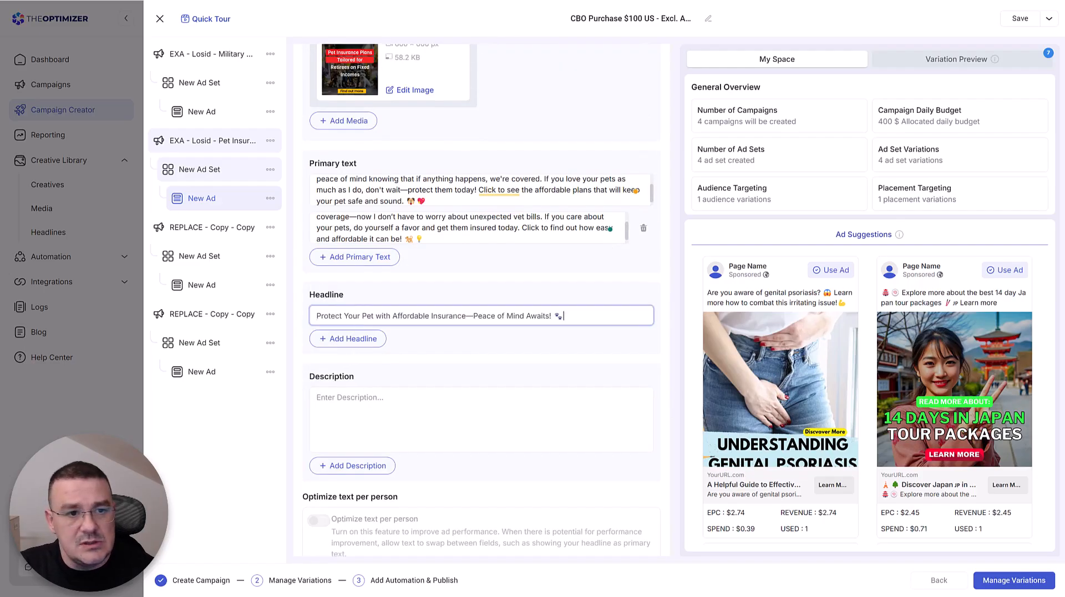
key(Tab)
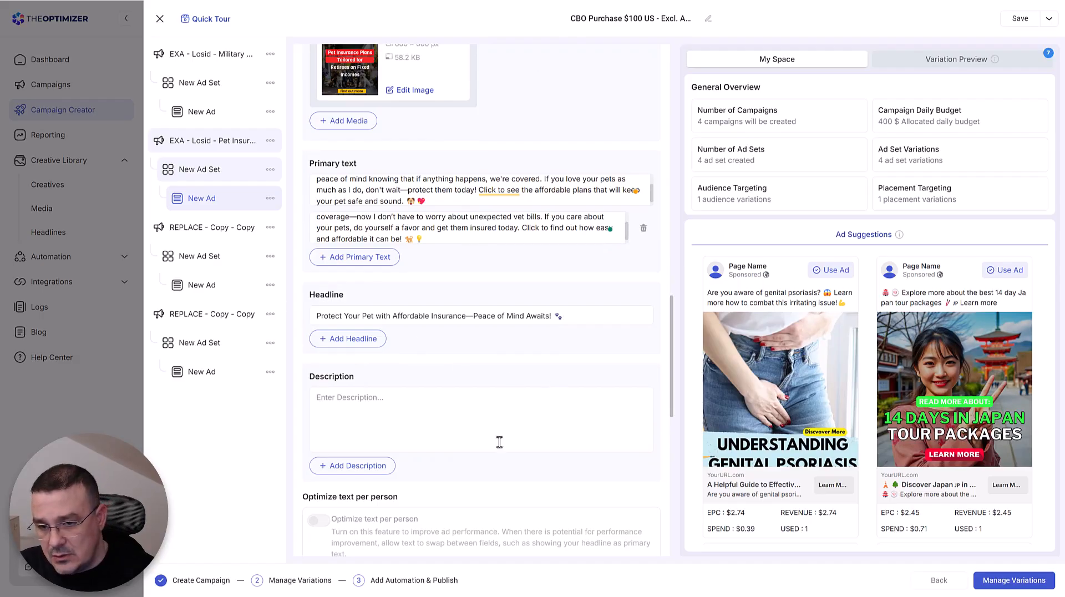
- Enter Pet_Insurance as the website URL of the Pet Insurance ad
scroll(494, 442, down, 4)
scroll(433, 489, down, 2)
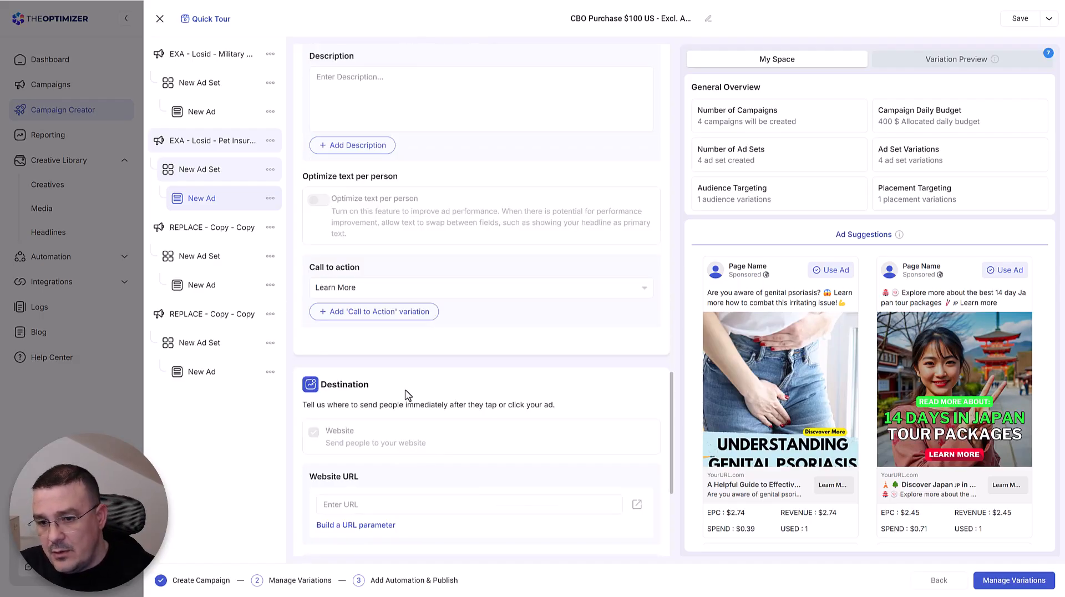
click(400, 506)
text(Pet_Insurance)
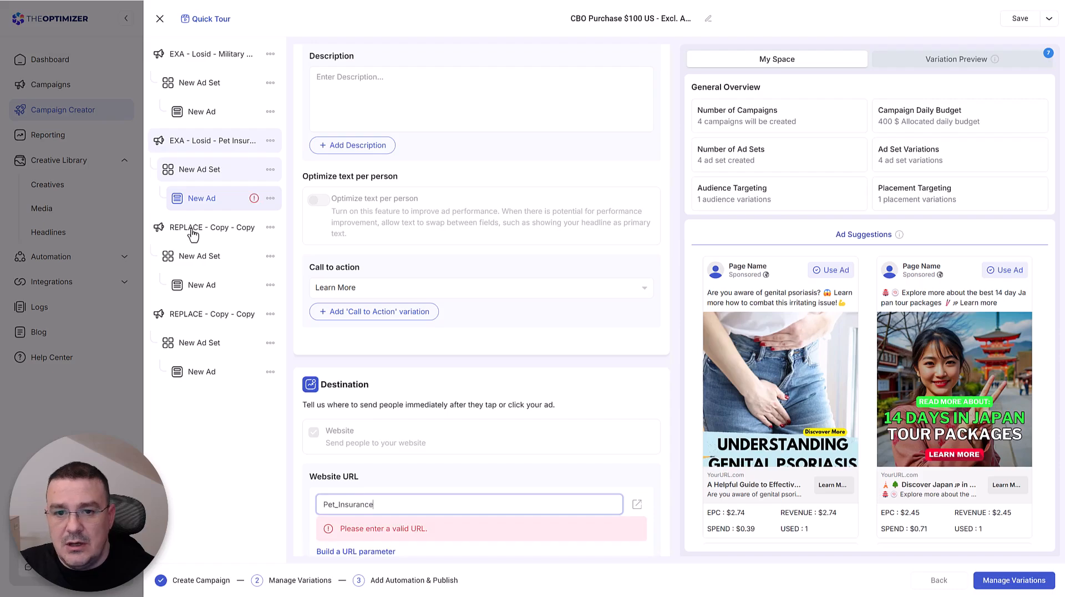
- Replace the Pet Insurance ad's website URL with its theoptimizer.io/facebook-campaign-creator destination link
click(192, 234)
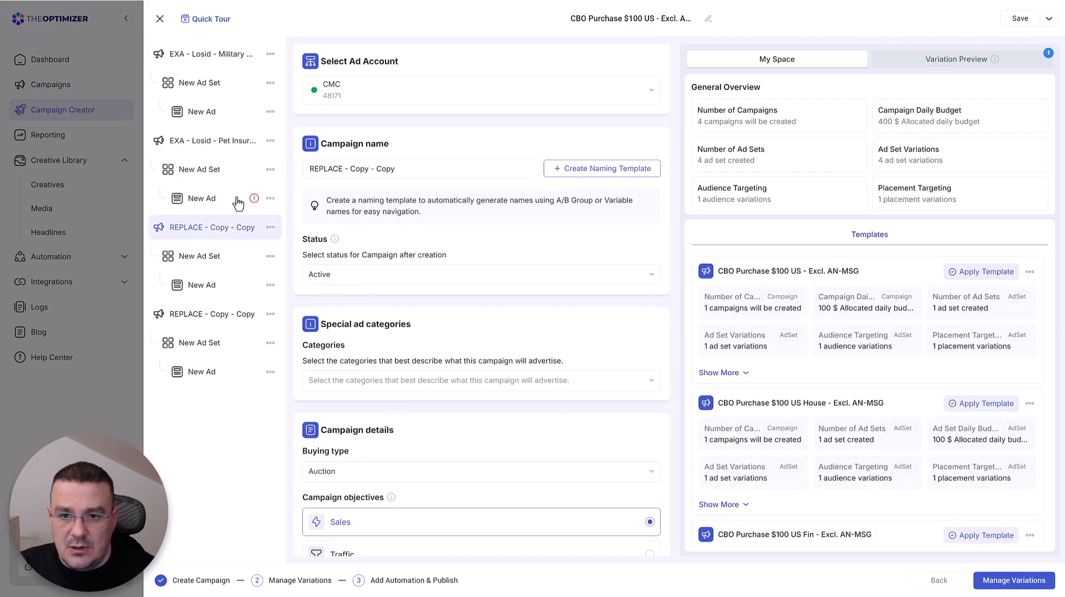
click(210, 206)
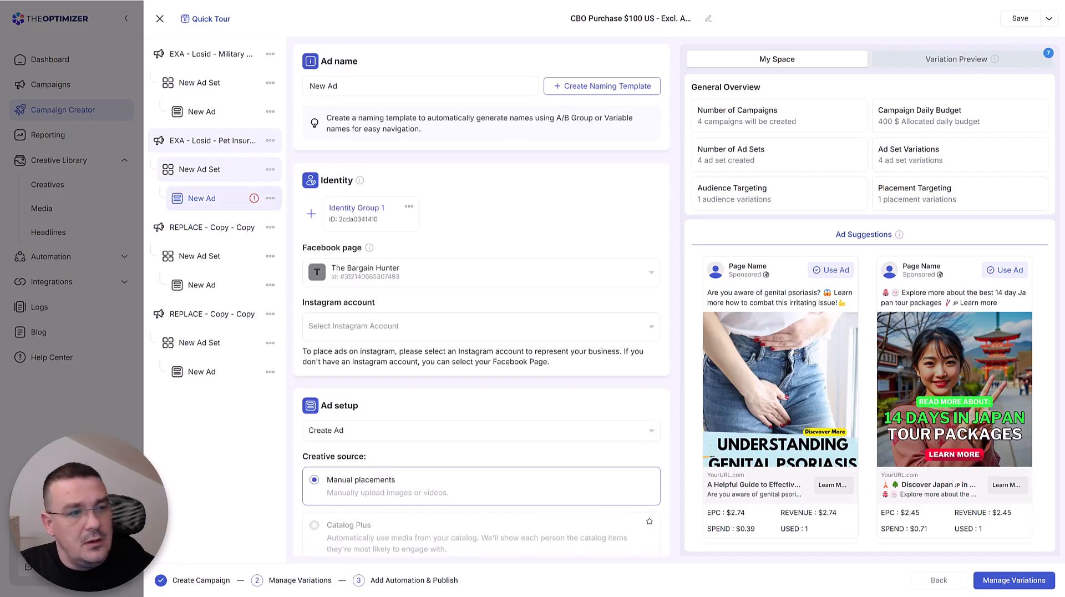
scroll(438, 364, down, 15)
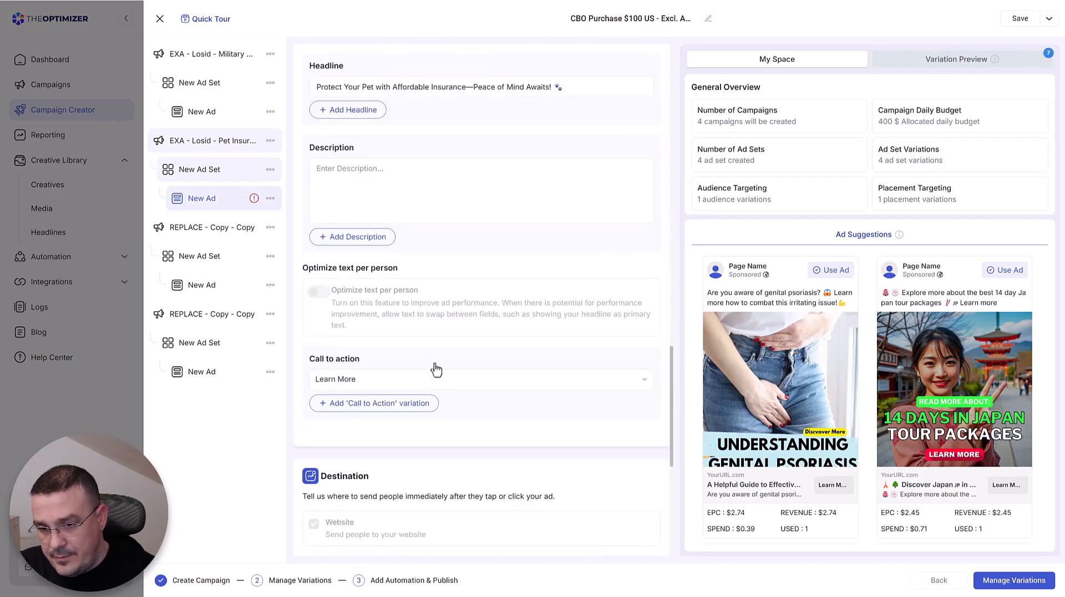
click(429, 216)
key(ctrl+v)
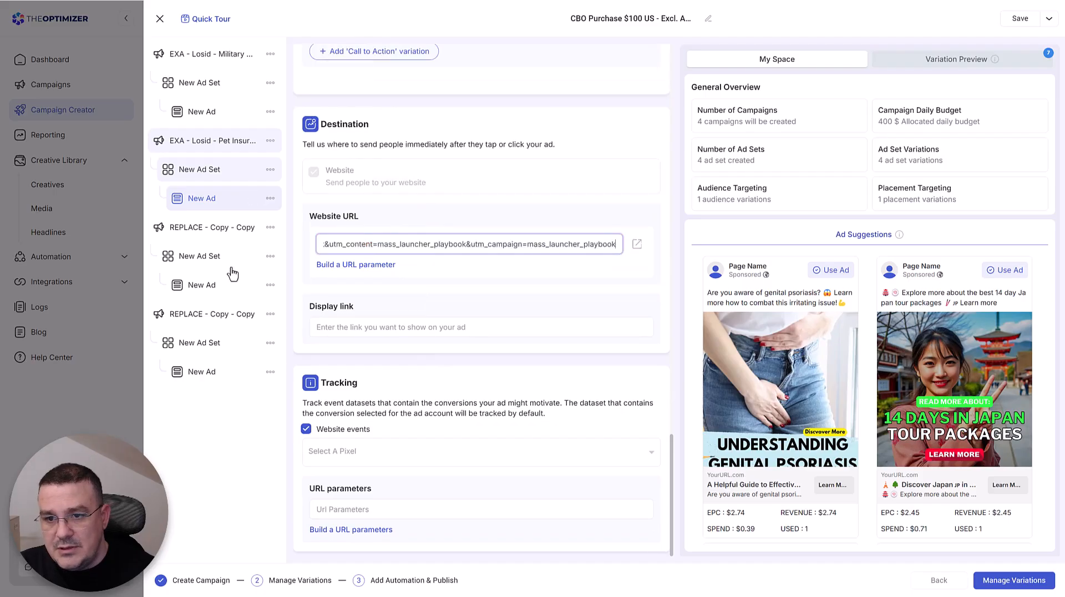
- Rename the third campaign with the Cataract Surgery campaign name from row 11 of the planning sheet
click(202, 234)
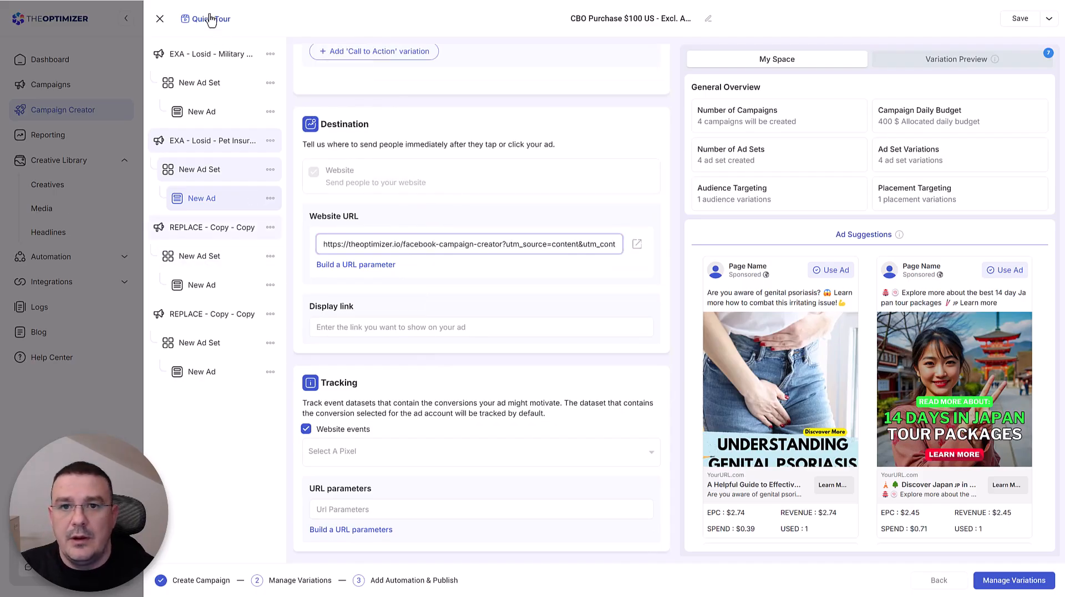
key(alt+Tab)
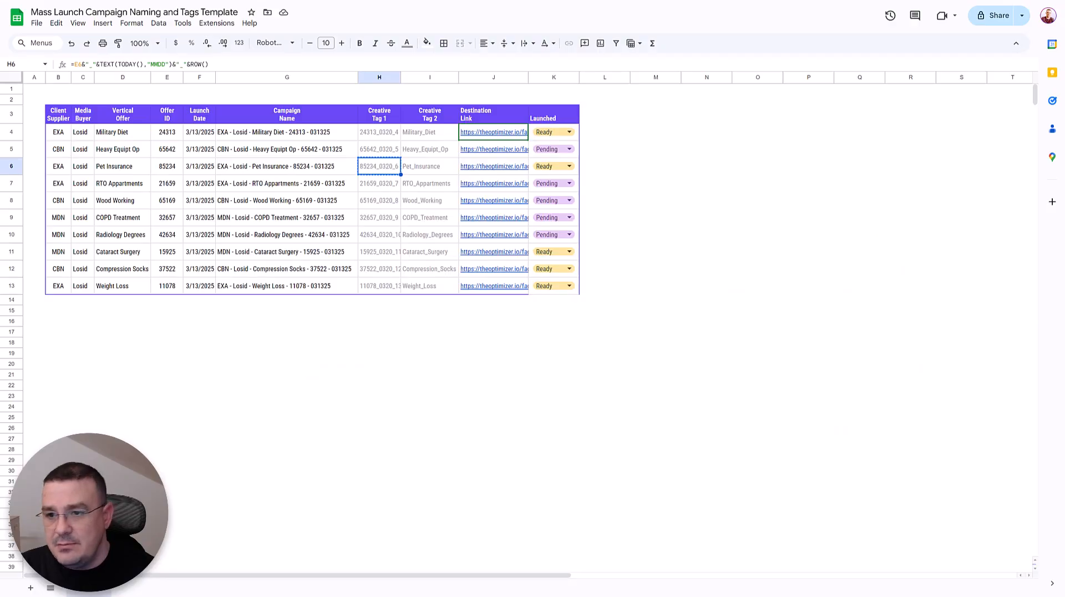
click(415, 239)
click(392, 254)
key(ctrl+c)
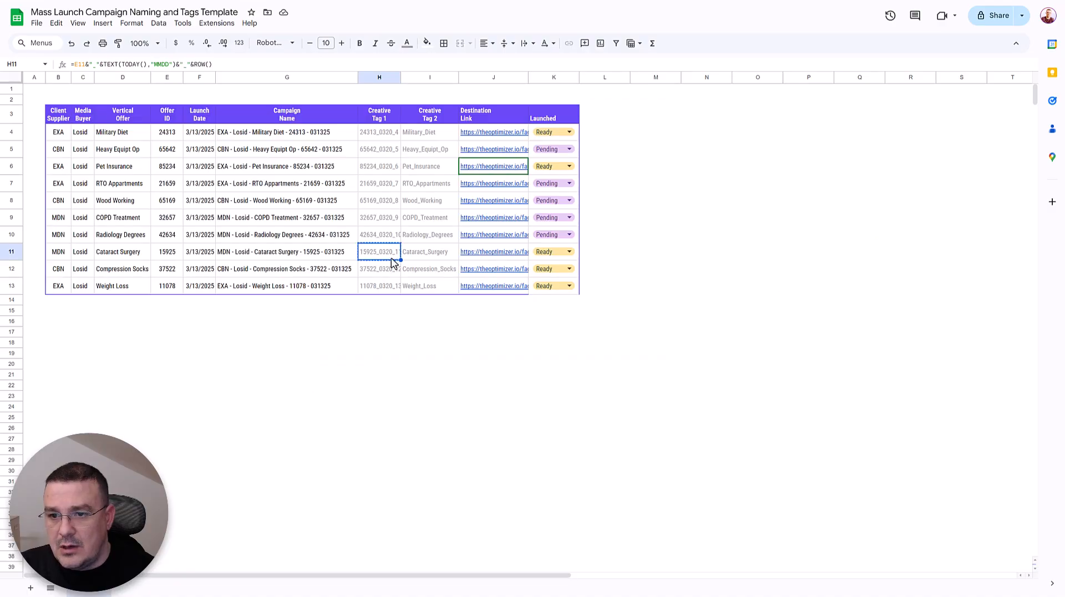
key(Left)
key(ctrl+c)
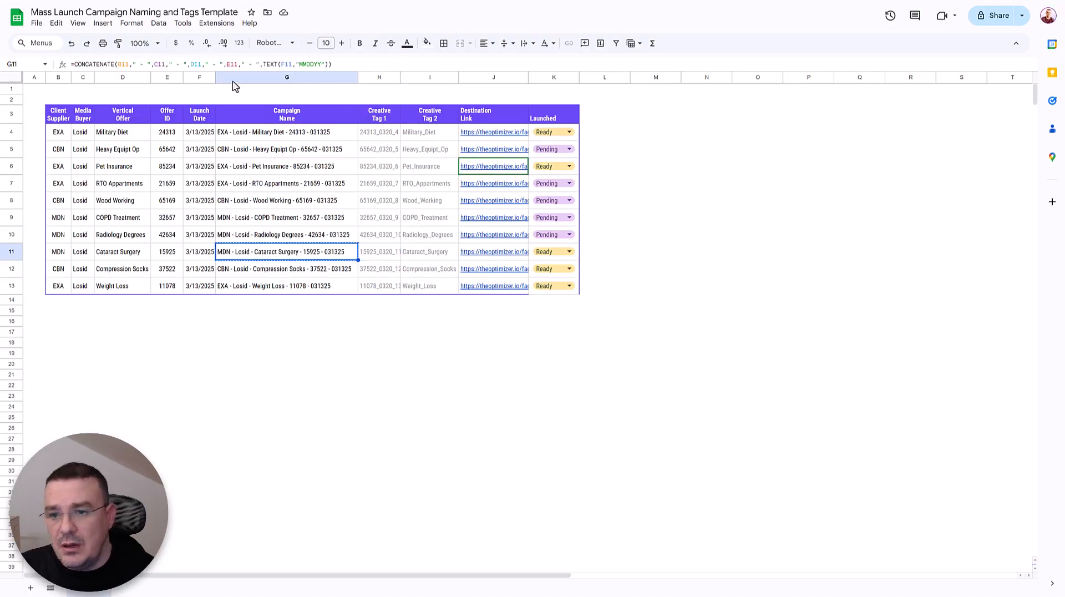
key(alt+Tab)
triple_click(377, 169)
key(ctrl+v)
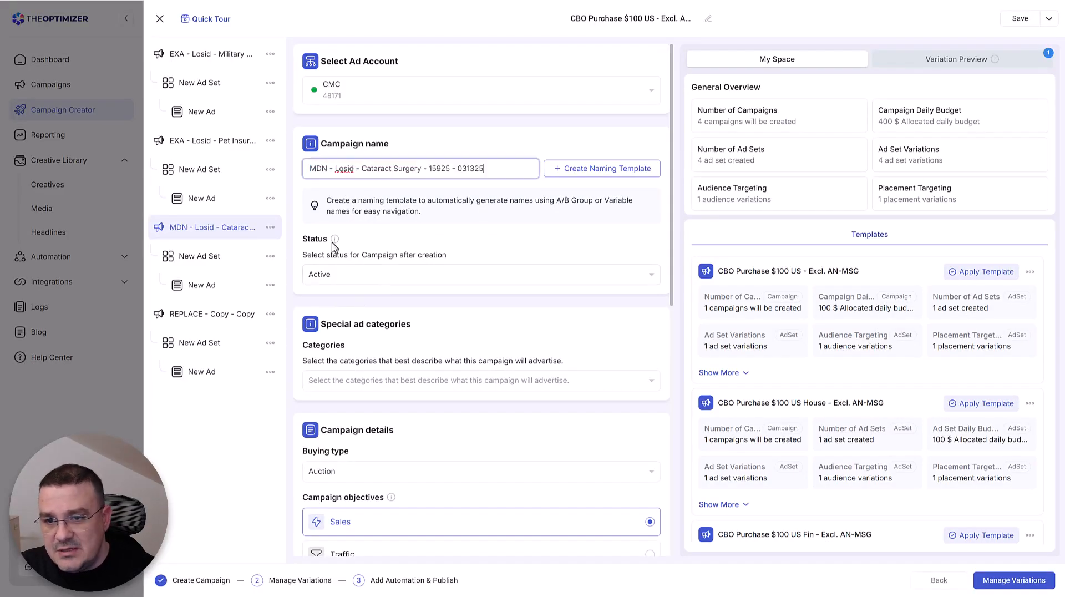
- Copy the first creative tag of Cataract Surgery, 15925_0320_11, from the planning sheet
scroll(408, 341, down, 9)
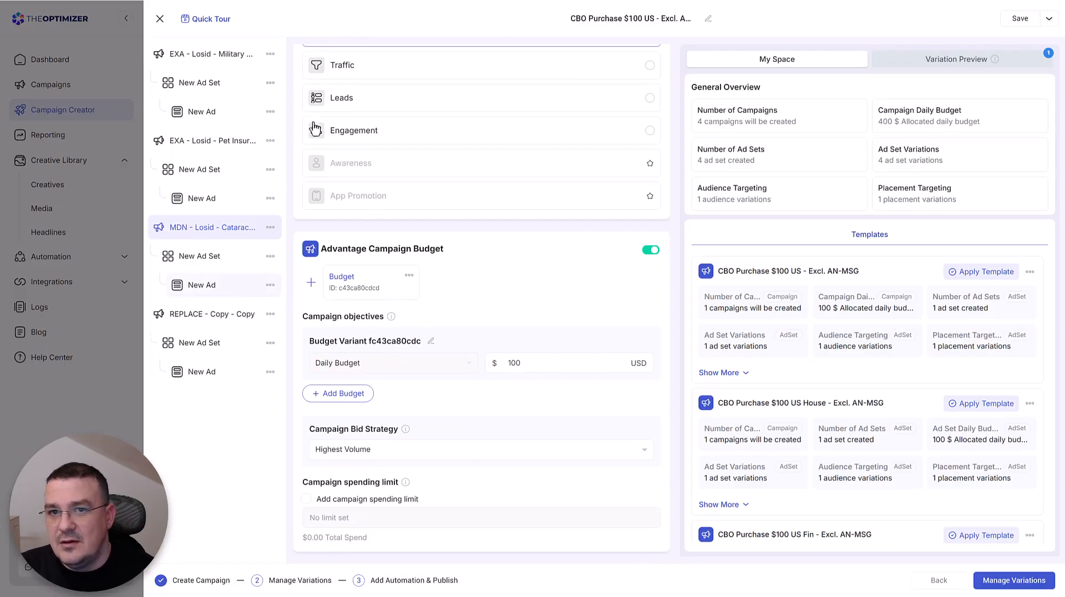
key(alt+Tab)
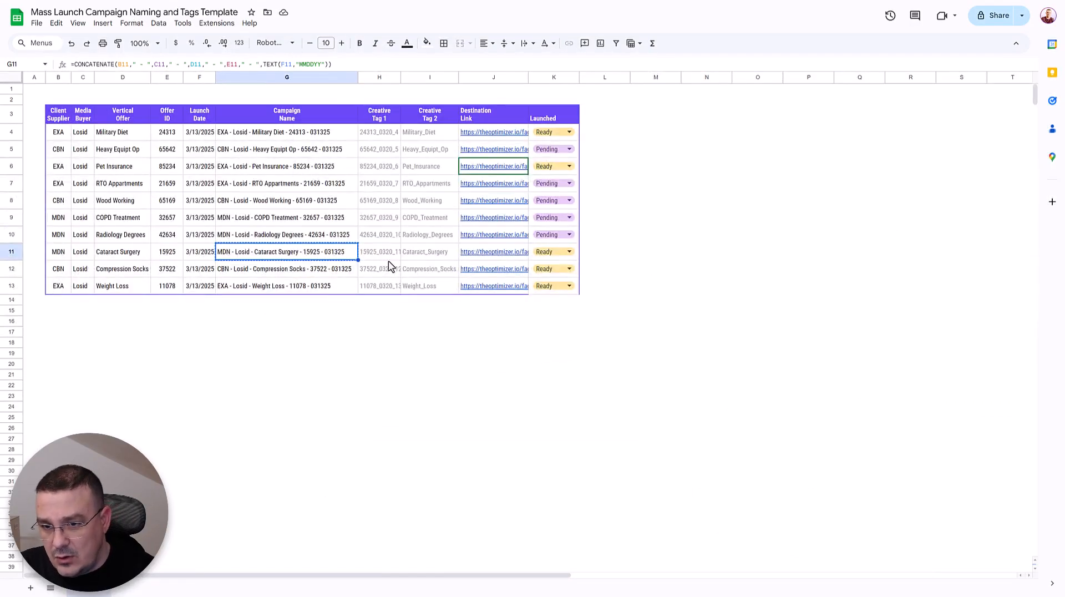
click(383, 254)
key(ctrl+c)
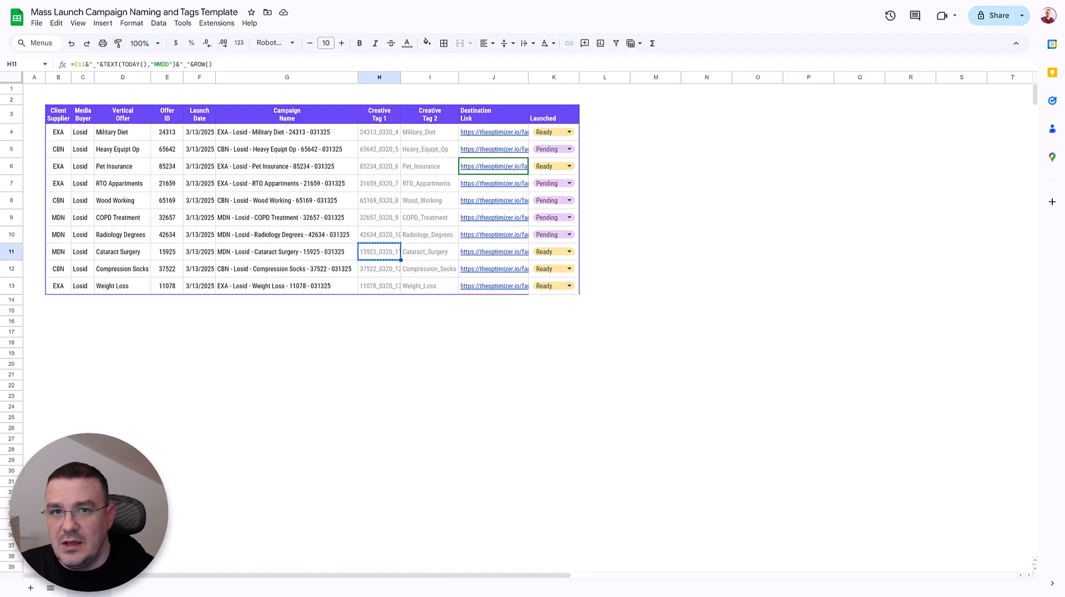
- Open the image library for the Cataract Surgery ad's media and filter it by the tag 15925_0320_11
key(alt+Tab)
scroll(430, 373, down, 10)
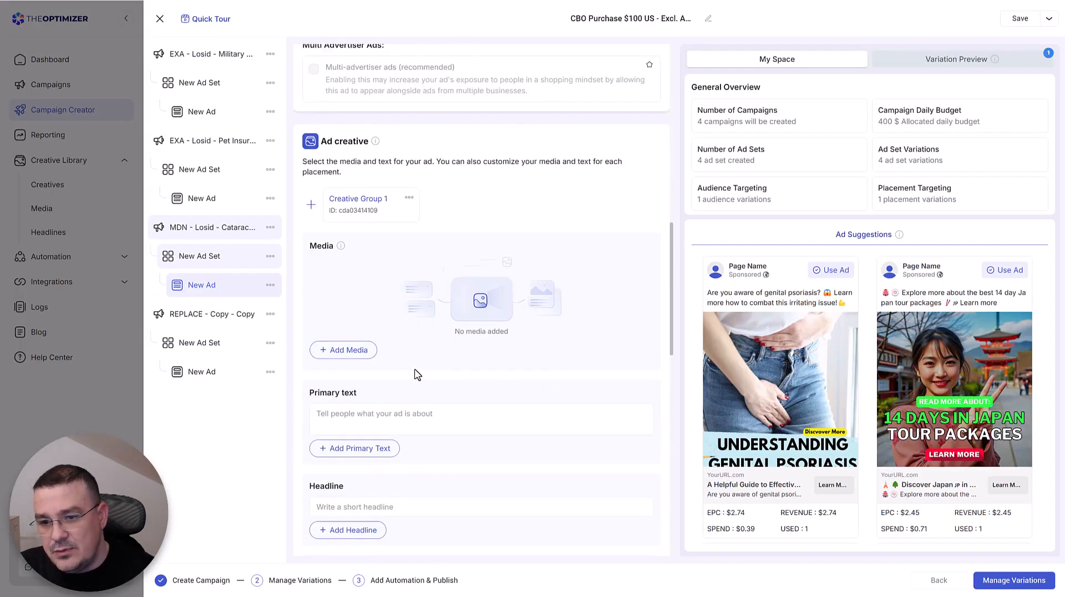
click(345, 350)
click(349, 377)
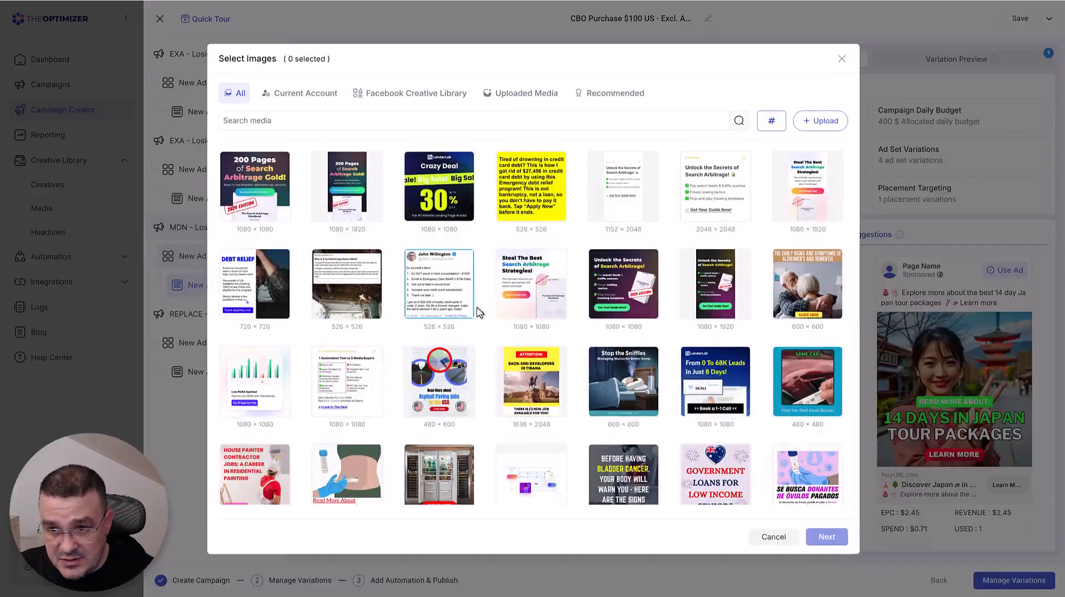
click(766, 126)
click(750, 147)
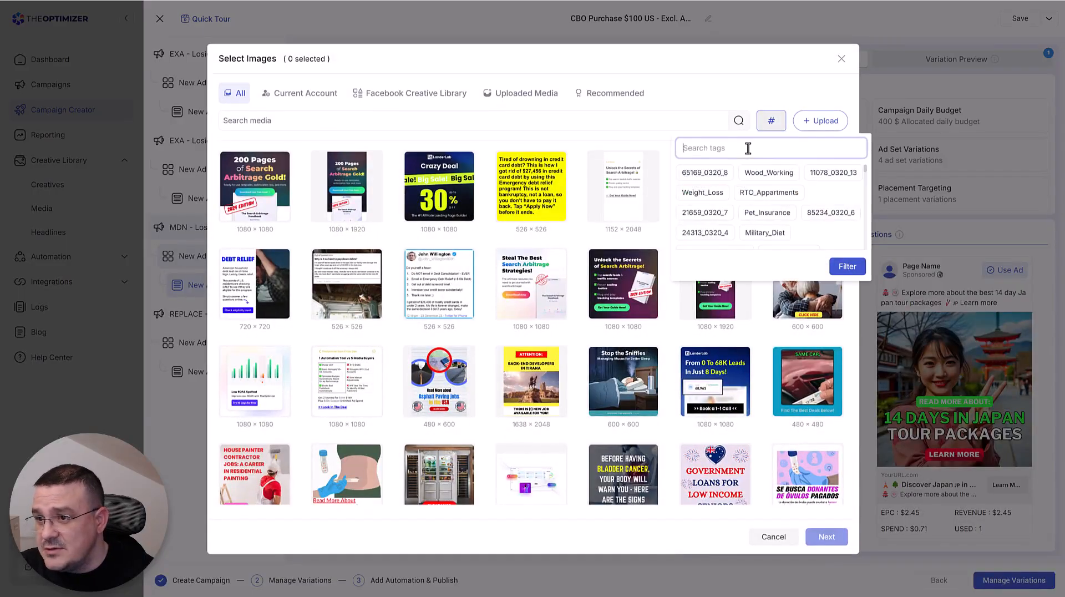
key(ctrl+v)
click(716, 172)
click(849, 266)
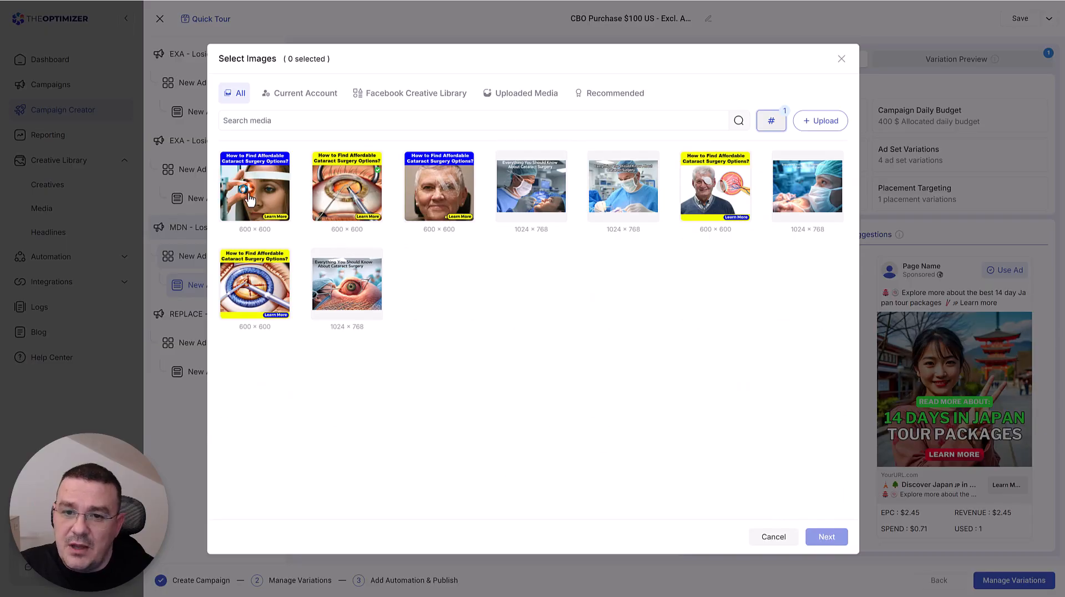
- Select all nine Cataract Surgery images and save them to the ad with the original placement formats
click(268, 201)
shift+click(336, 305)
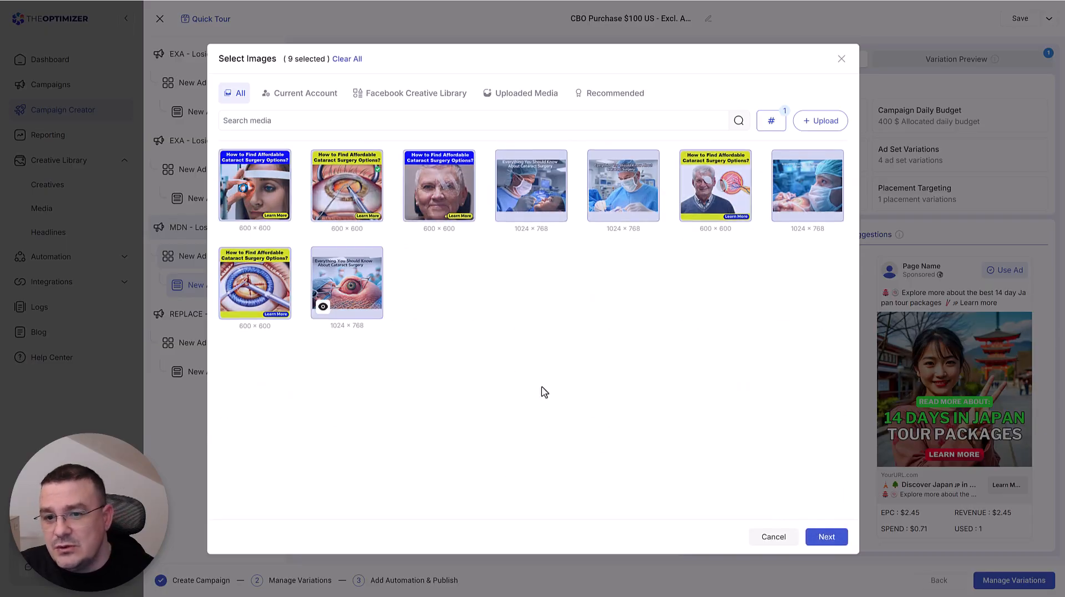
click(826, 537)
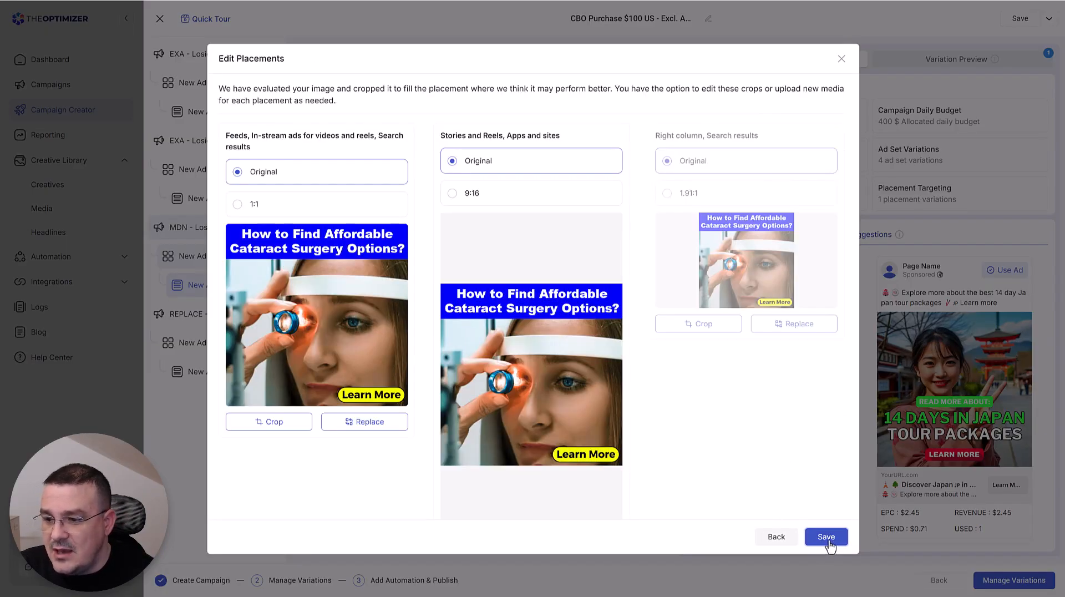
click(826, 536)
- Add a second identity group to the Cataract Surgery ad with The Bargain Hunter page, and assign Extreme.al to the first group
scroll(422, 261, up, 10)
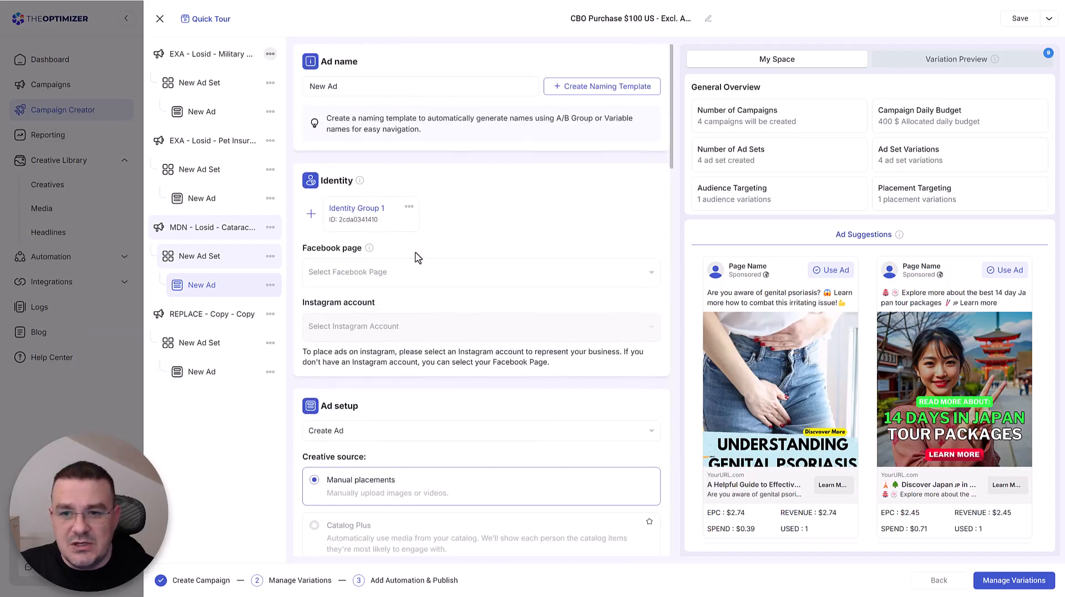
click(310, 216)
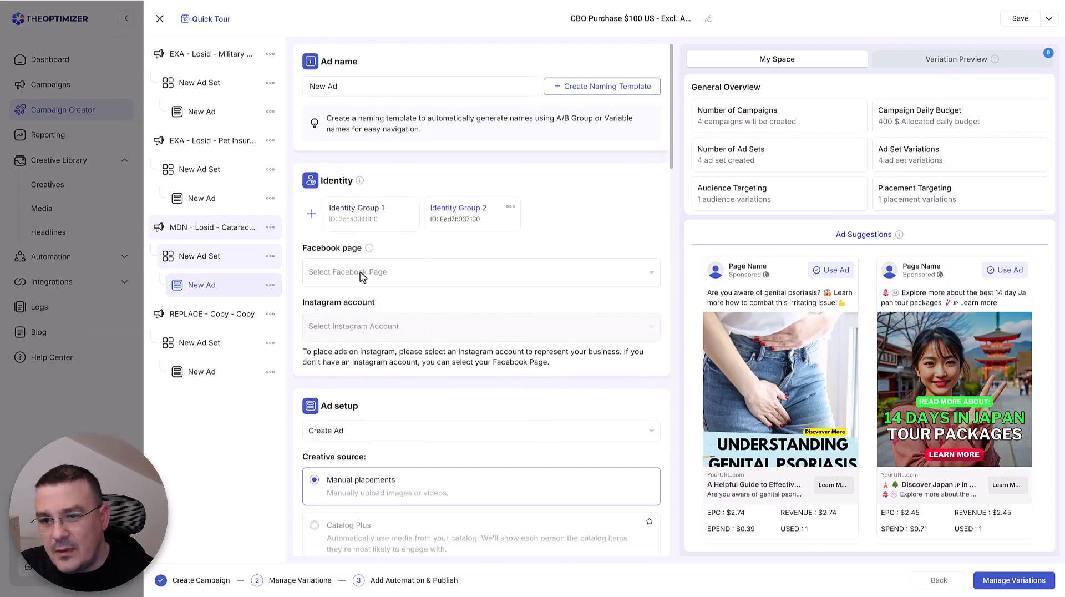
click(431, 275)
click(369, 336)
click(369, 219)
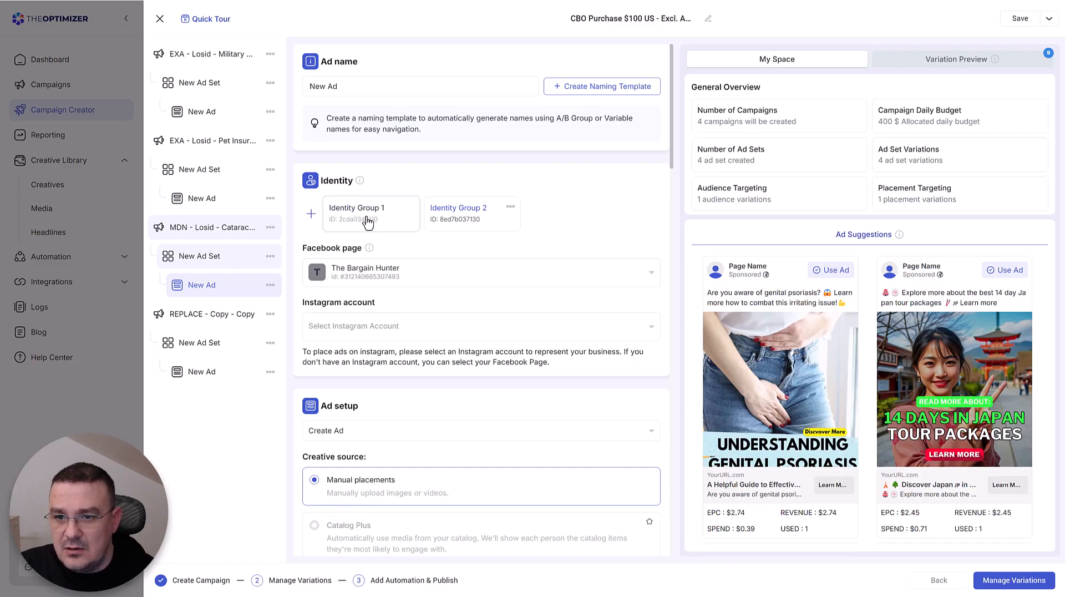
click(387, 285)
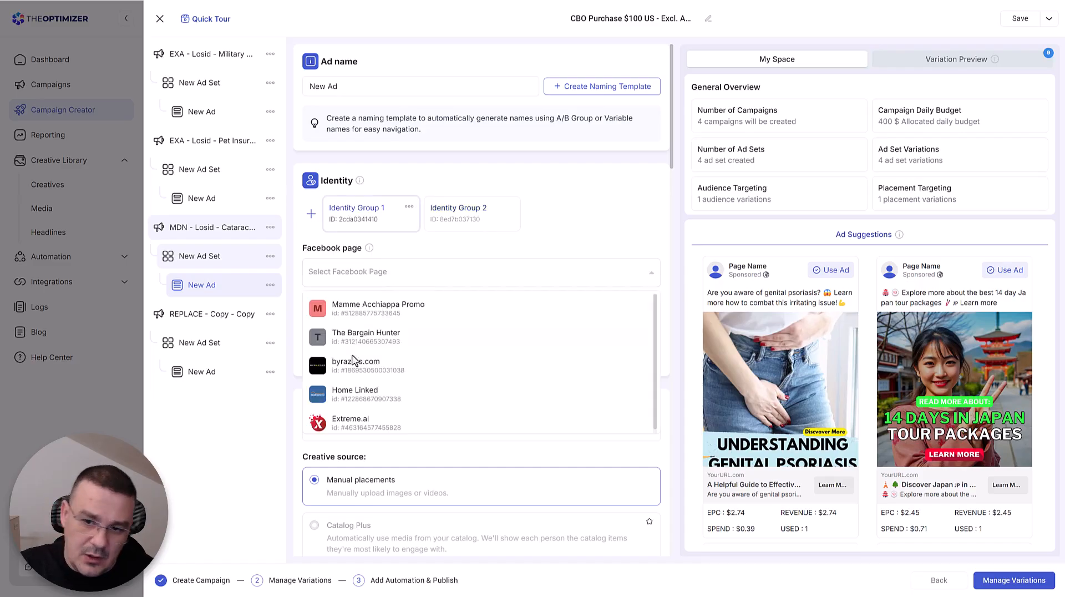
click(355, 431)
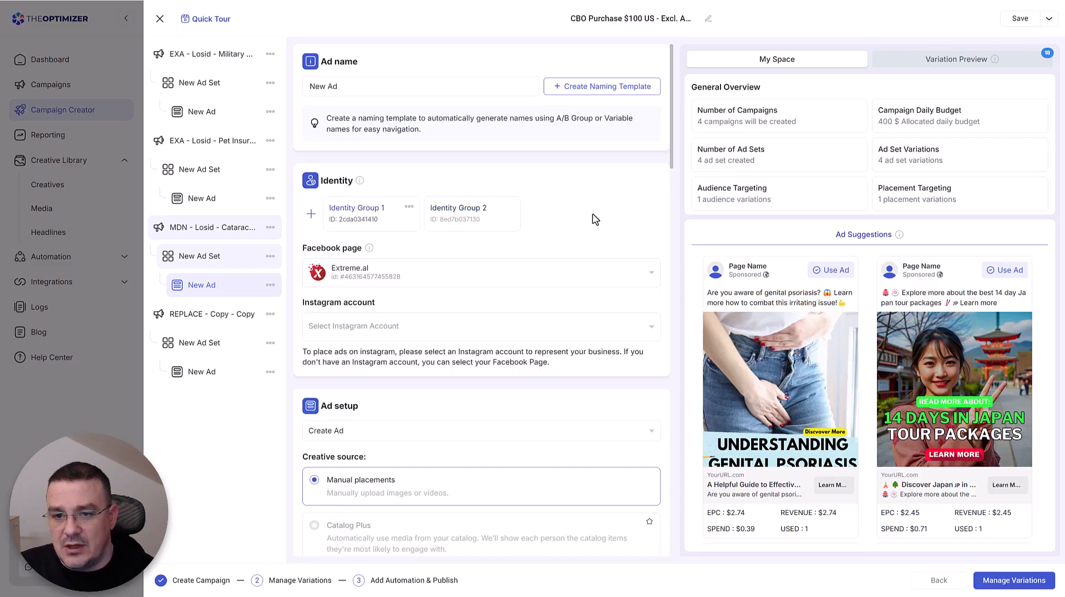
- Enter the destination link ending in utm_campaign=mass_launcher_playbook as the Cataract Surgery ad's website URL
scroll(445, 322, down, 10)
scroll(445, 309, down, 15)
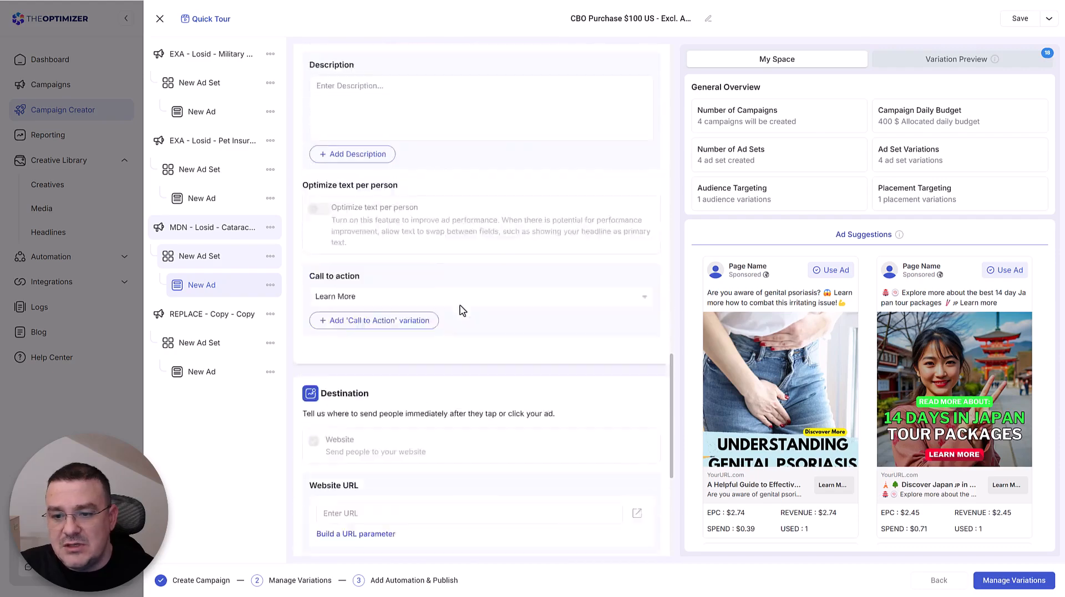
click(406, 288)
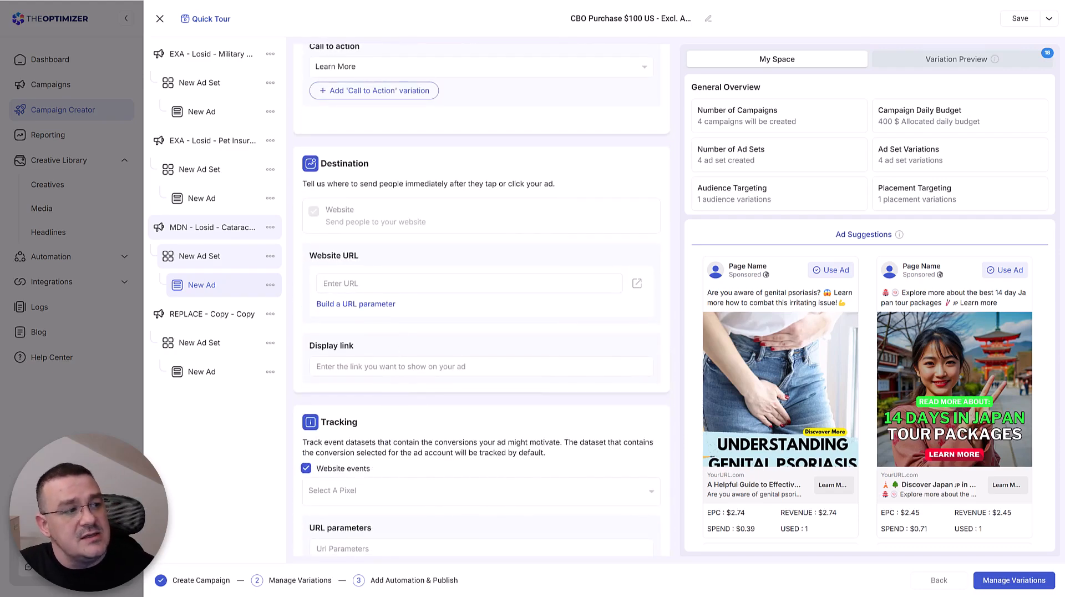
click(481, 282)
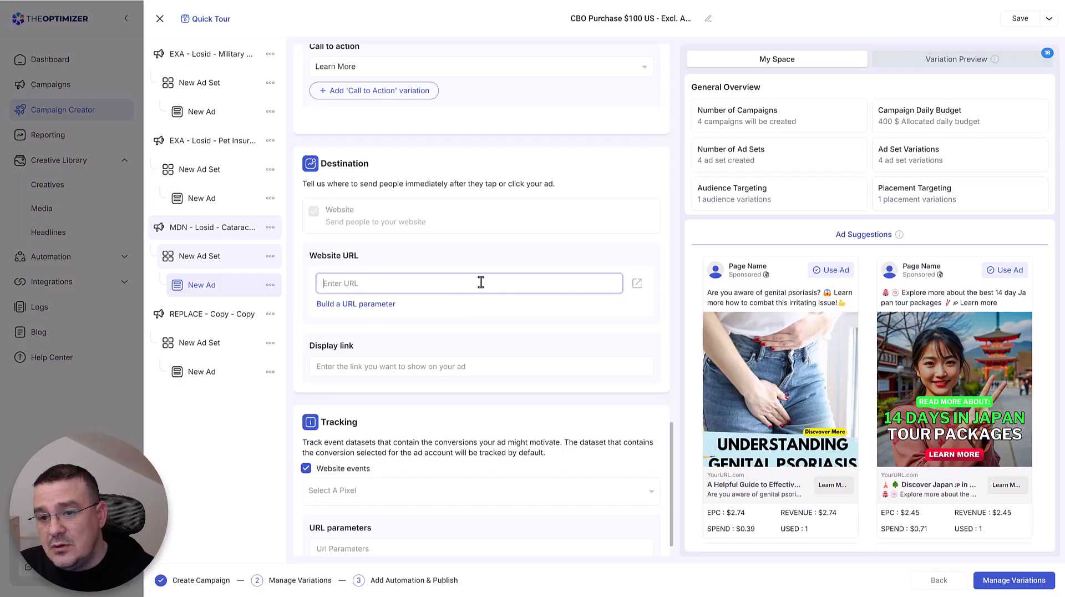
key(ctrl+v)
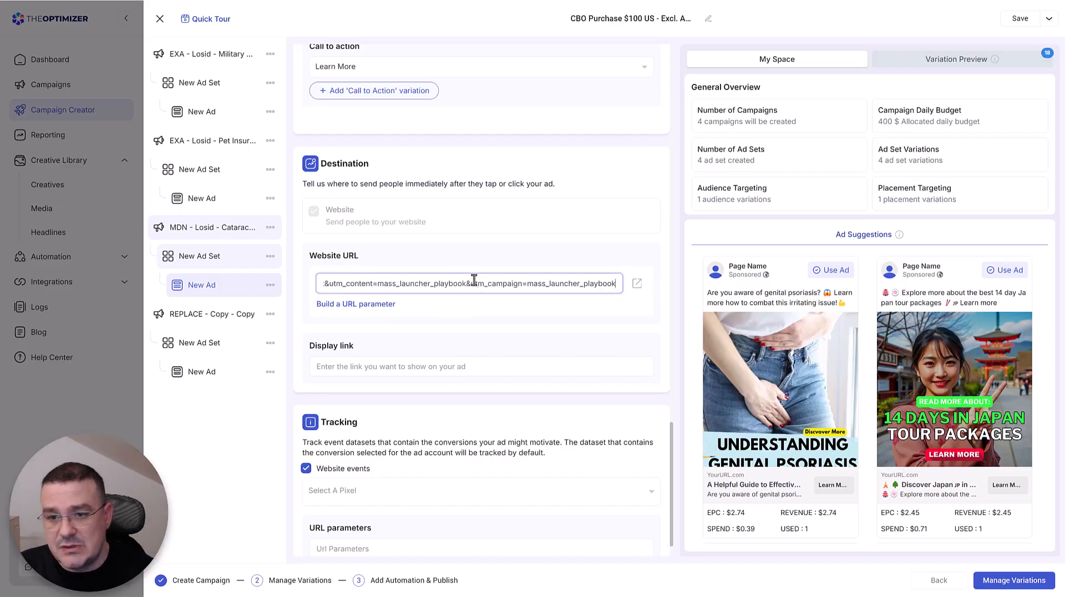
scroll(460, 277, down, 1)
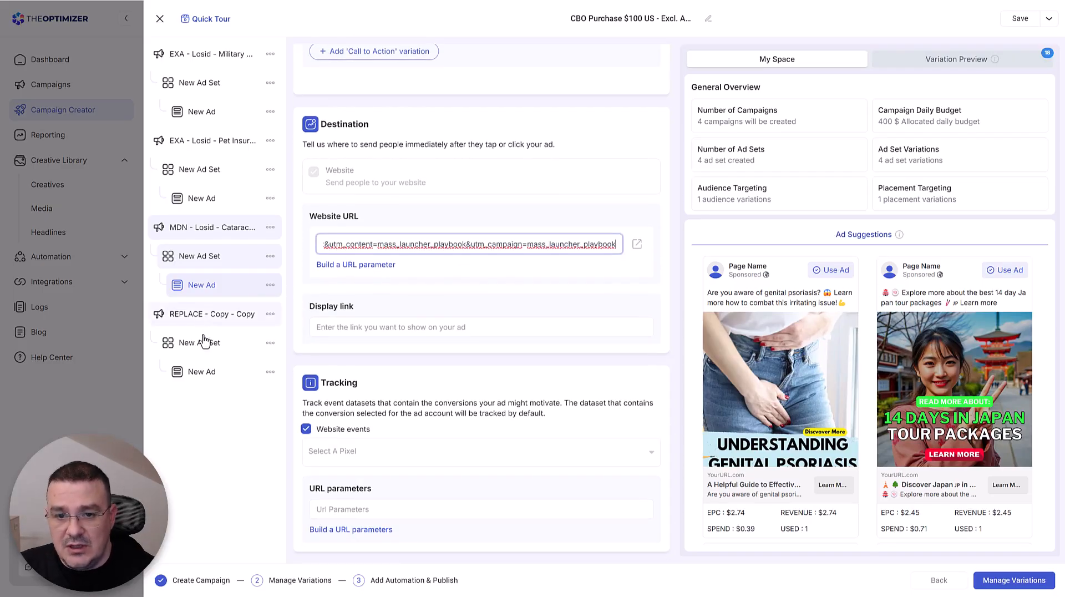
- Rename the last template copy with the Compression Socks campaign name from row 12 of the planning sheet
click(195, 317)
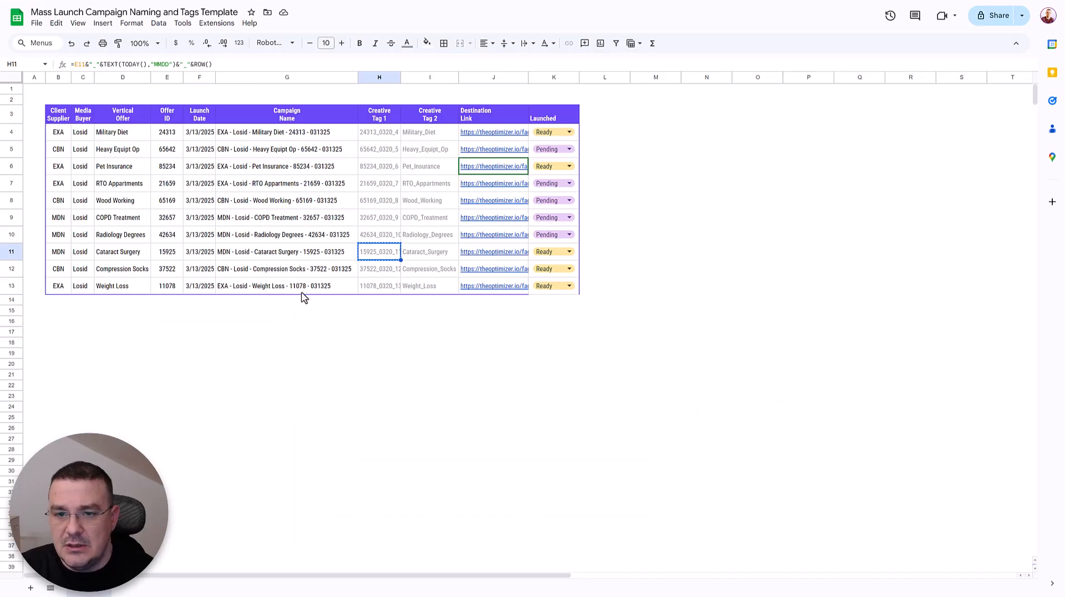
key(Down)
key(Left)
key(ctrl+c)
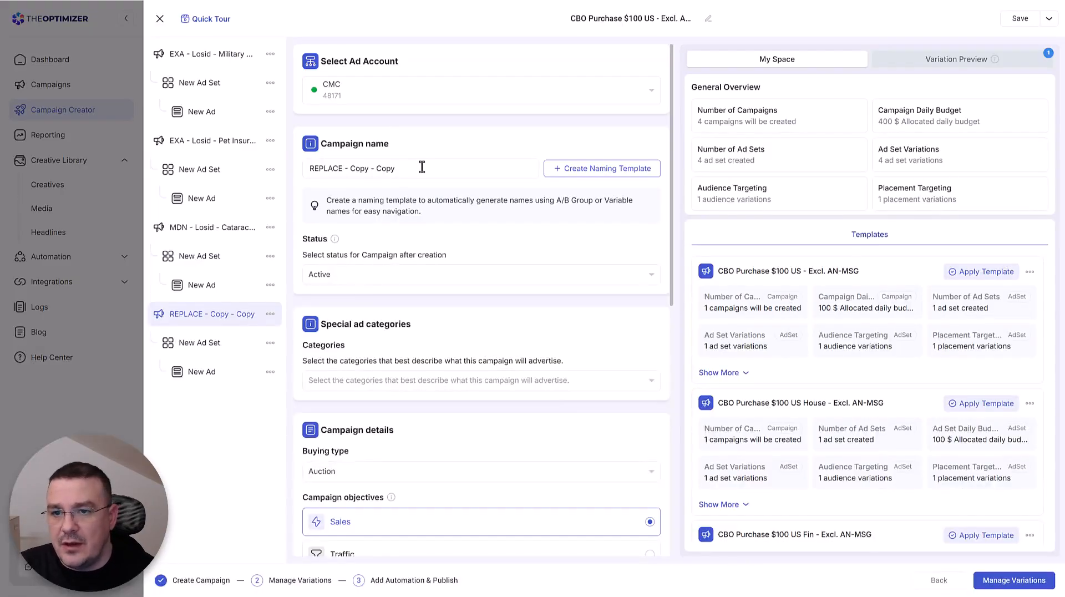
triple_click(422, 166)
key(ctrl+v)
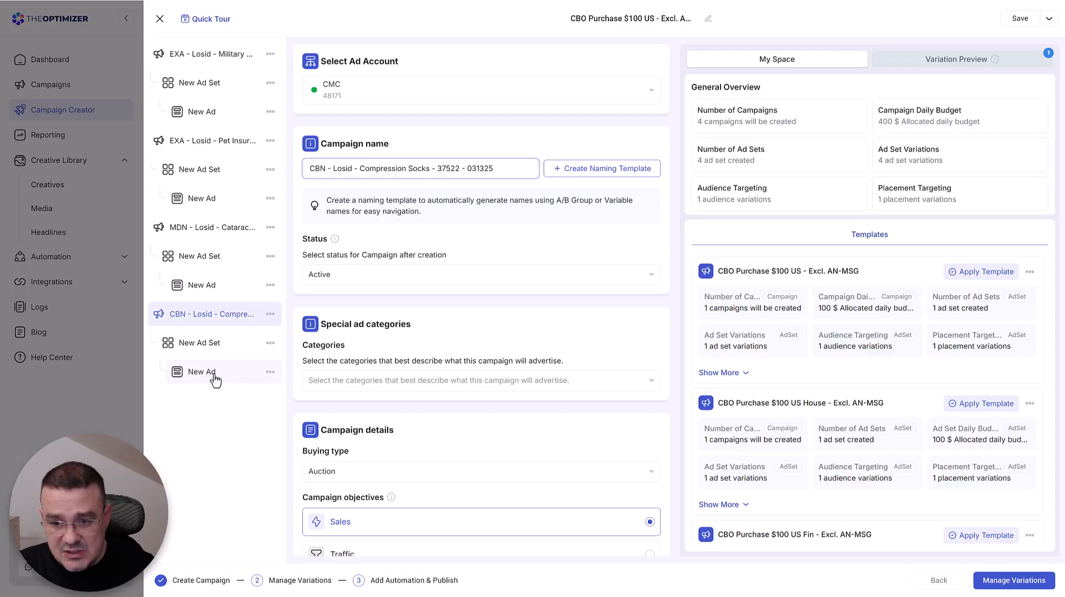
- Set The Bargain Hunter as the Facebook page of the Compression Socks ad
click(202, 371)
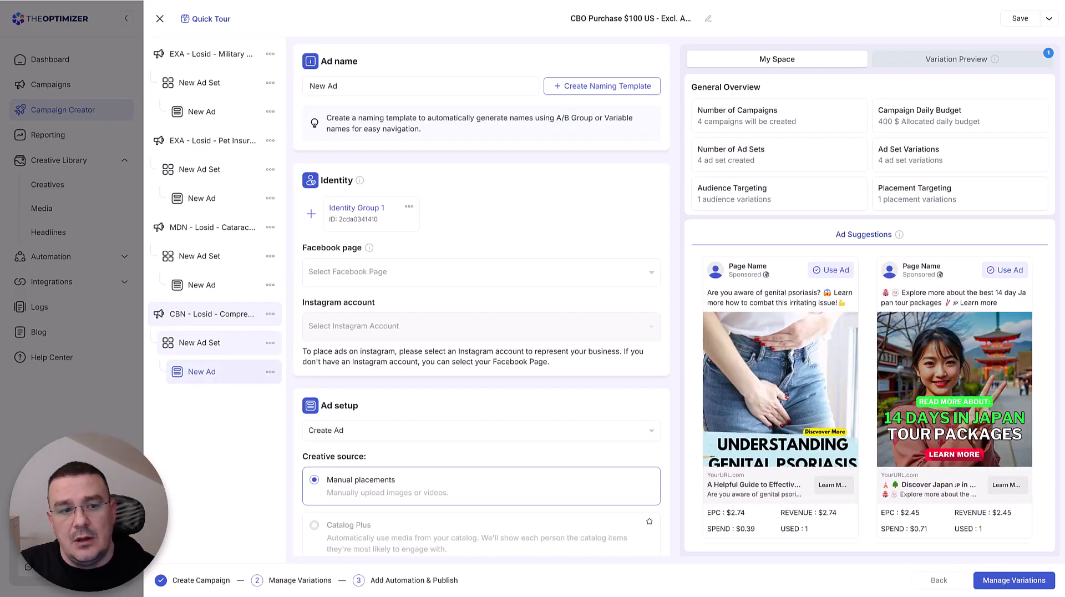
click(427, 277)
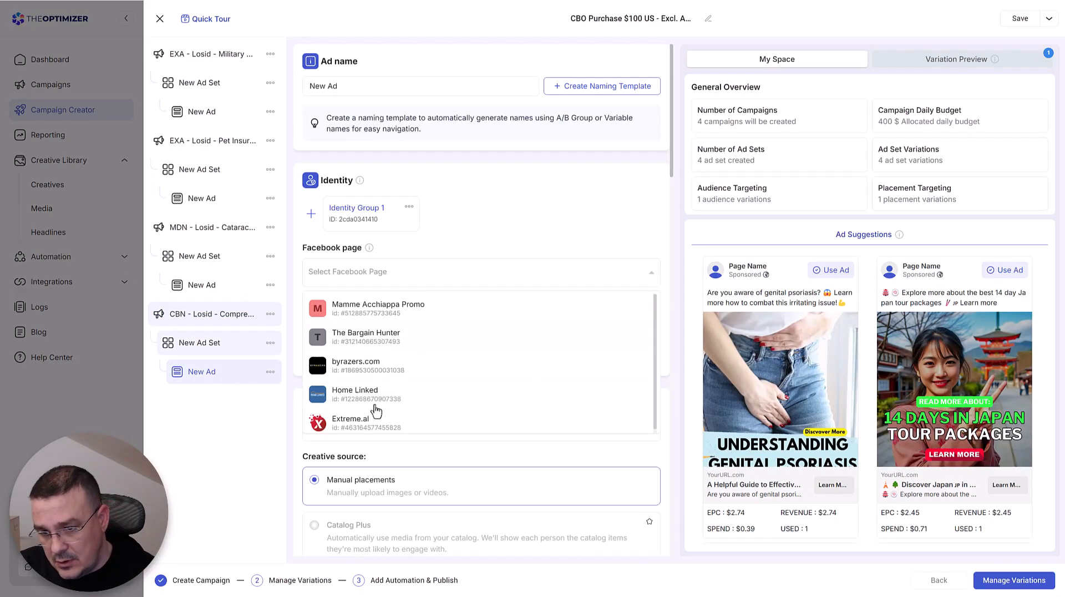
click(390, 348)
scroll(399, 361, down, 5)
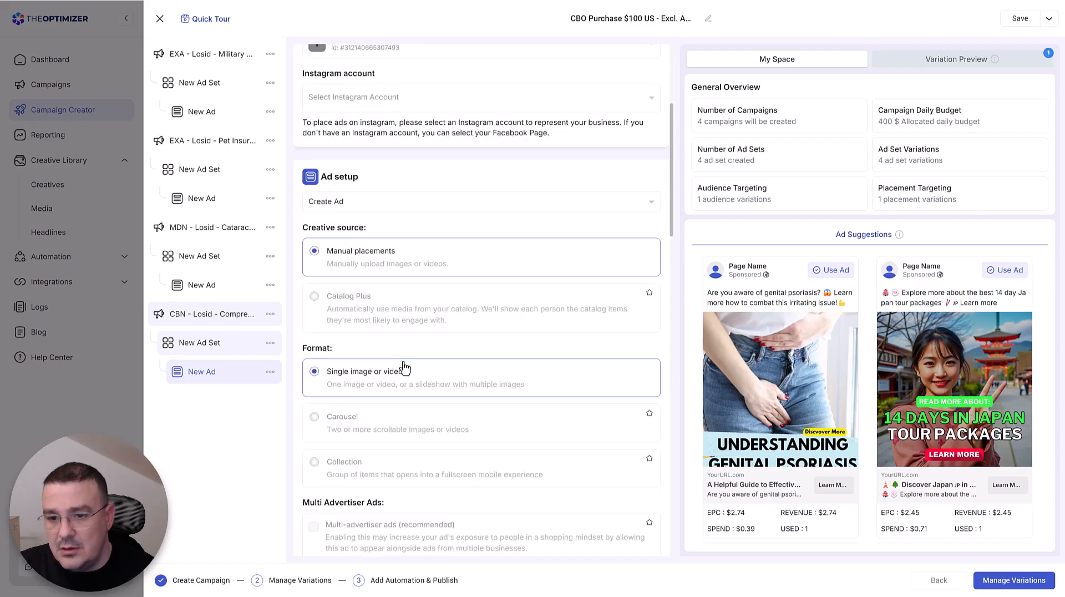
scroll(392, 281, down, 9)
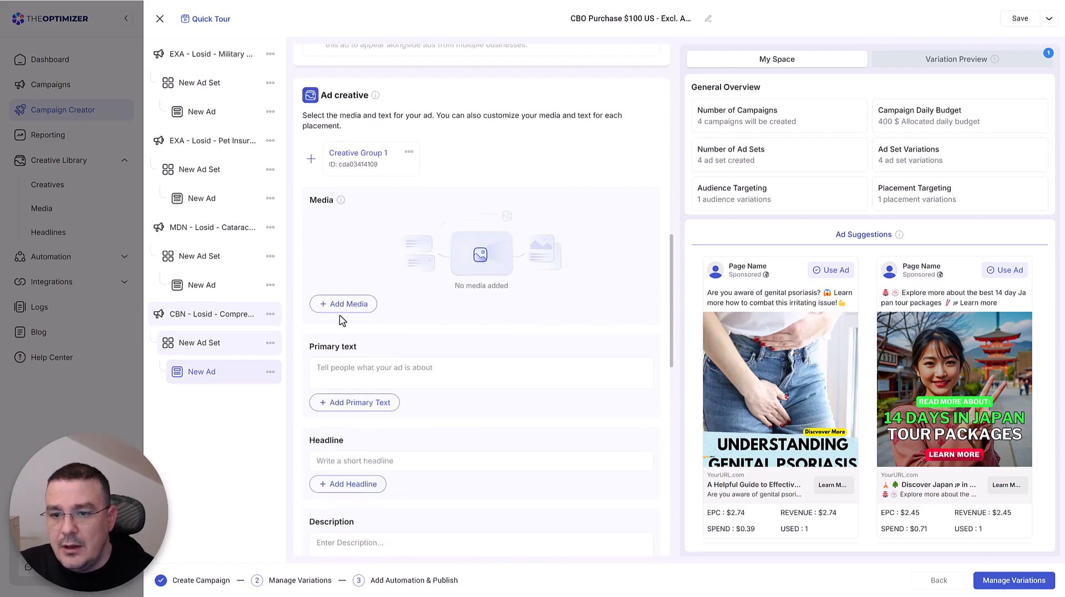
- Filter the media library for the Compression Socks ad by the tag 37522_0320_12
click(345, 306)
click(350, 331)
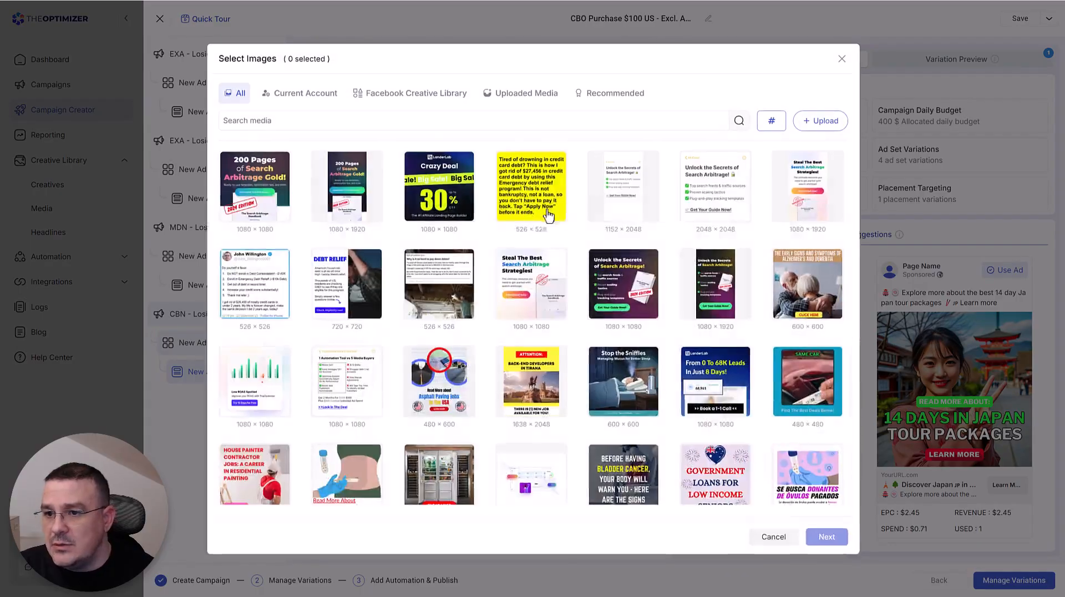
click(771, 121)
click(753, 149)
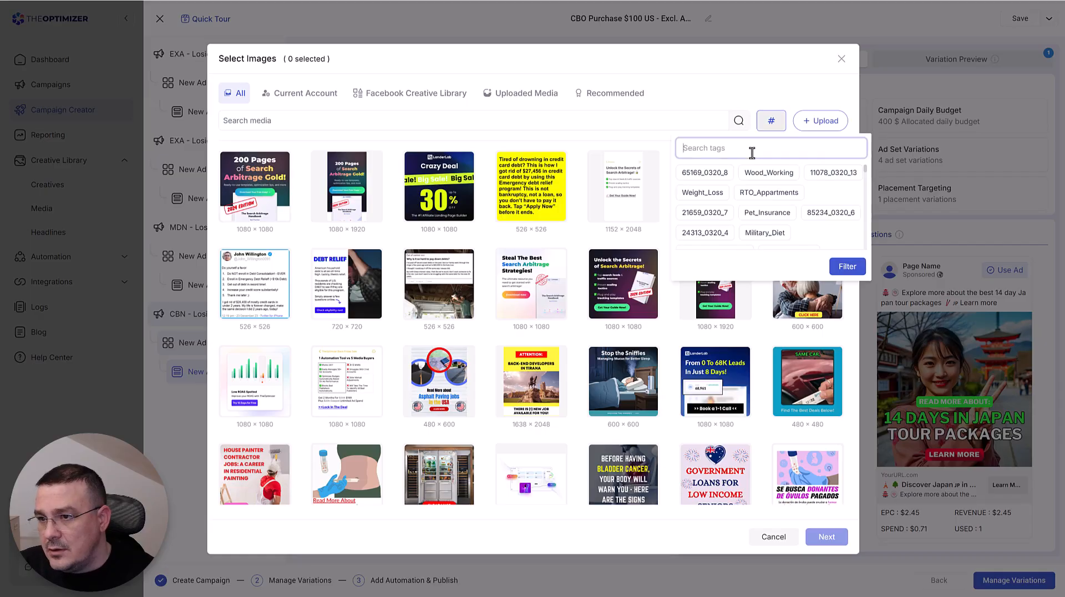
key(ctrl+v)
key(ctrl+z)
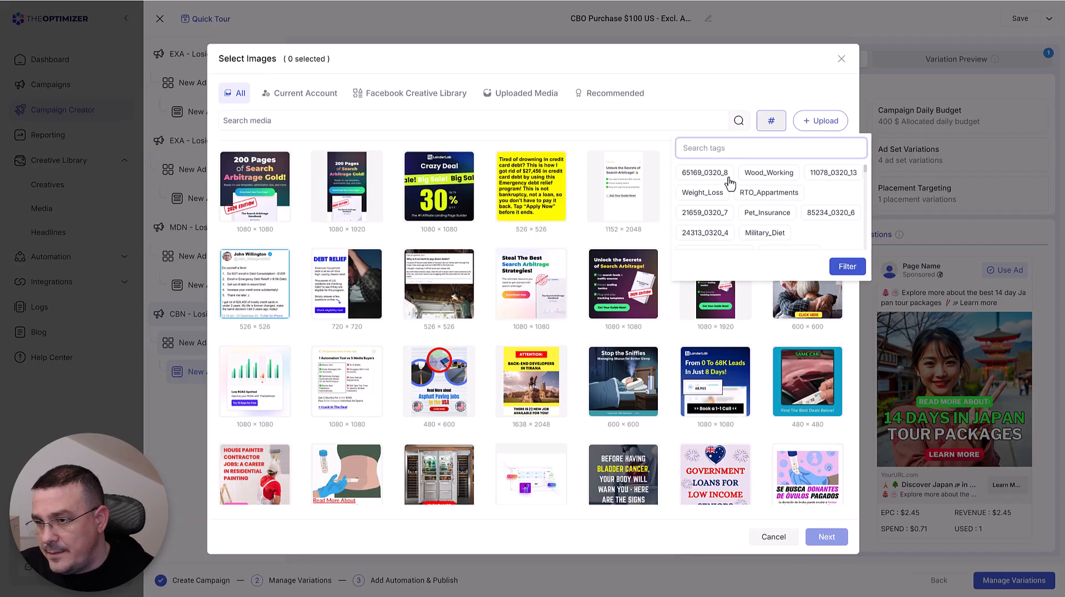
key(ctrl+v)
click(720, 175)
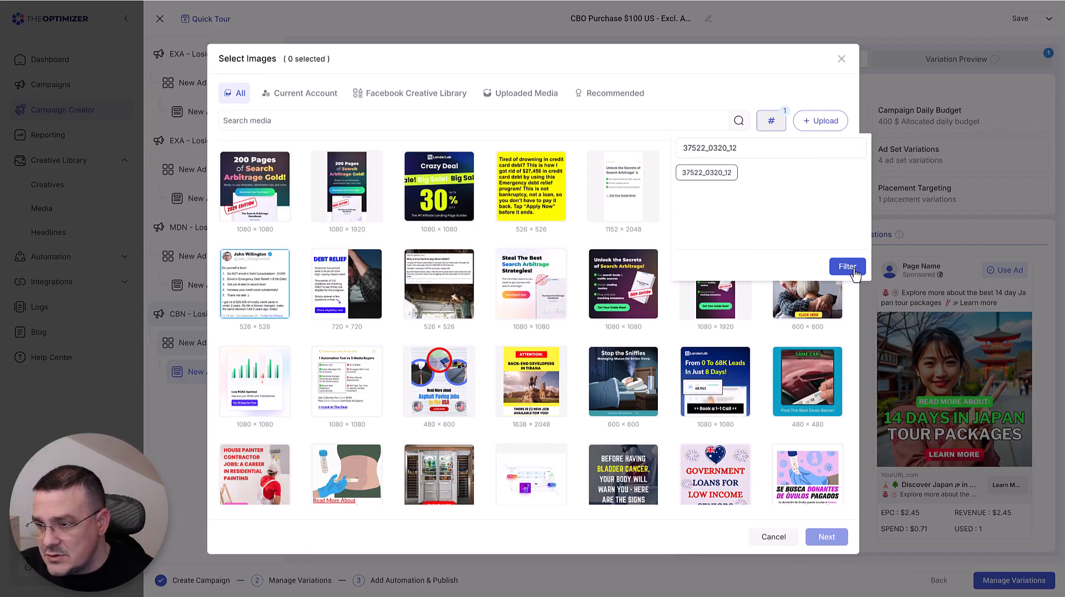
- Add all eight tagged compression sock images to the ad, keeping the original crop for the placements
click(262, 193)
shift+click(259, 286)
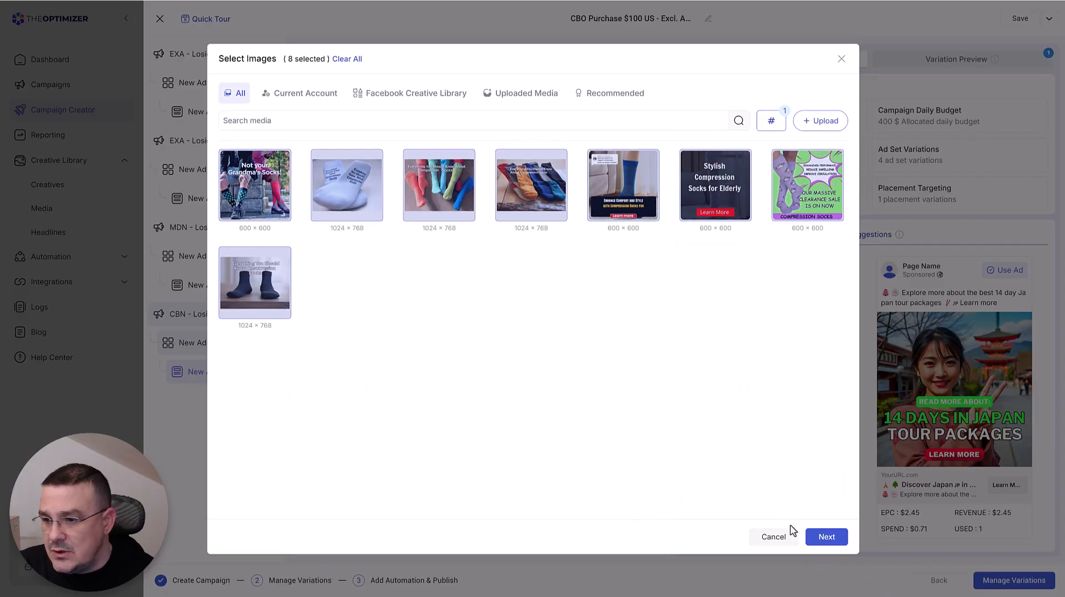
click(825, 537)
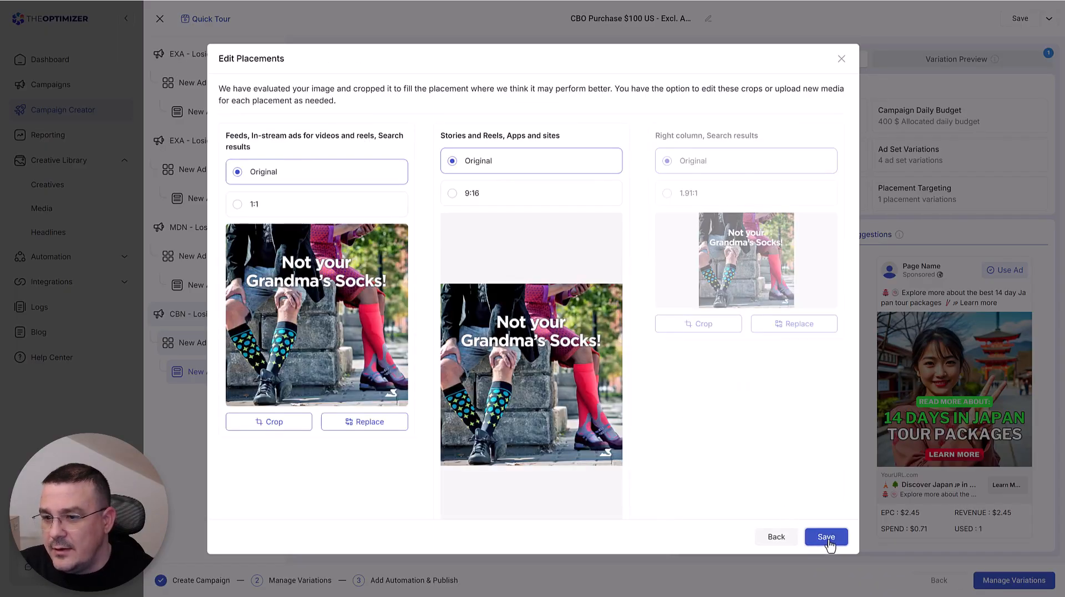
click(826, 537)
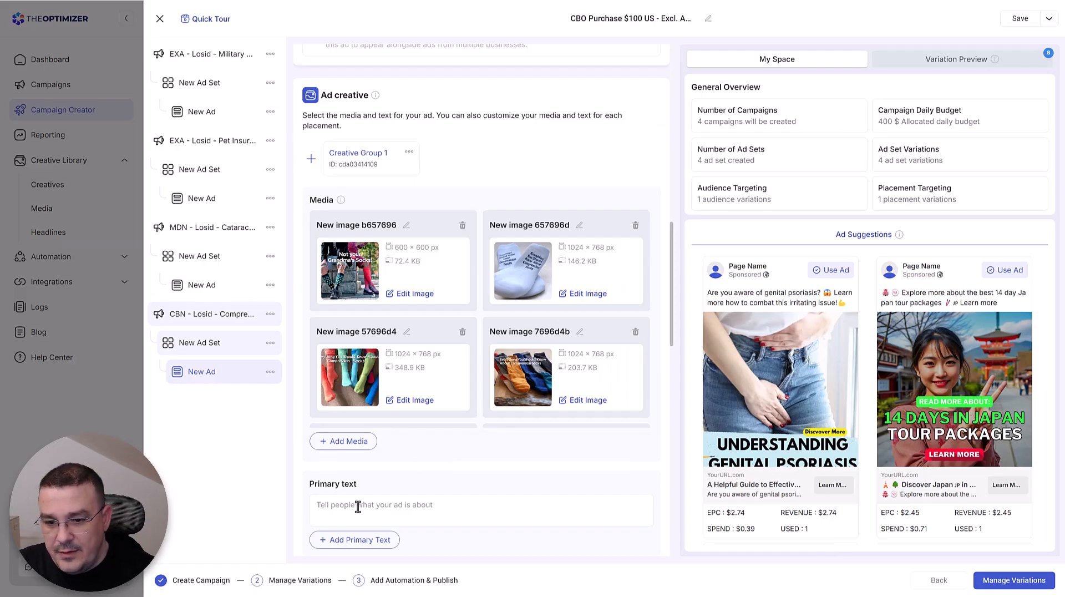
- Fill in two primary texts, ending "Click to see why everyone's raving about them!" and "Click to check them out."
scroll(395, 459, down, 4)
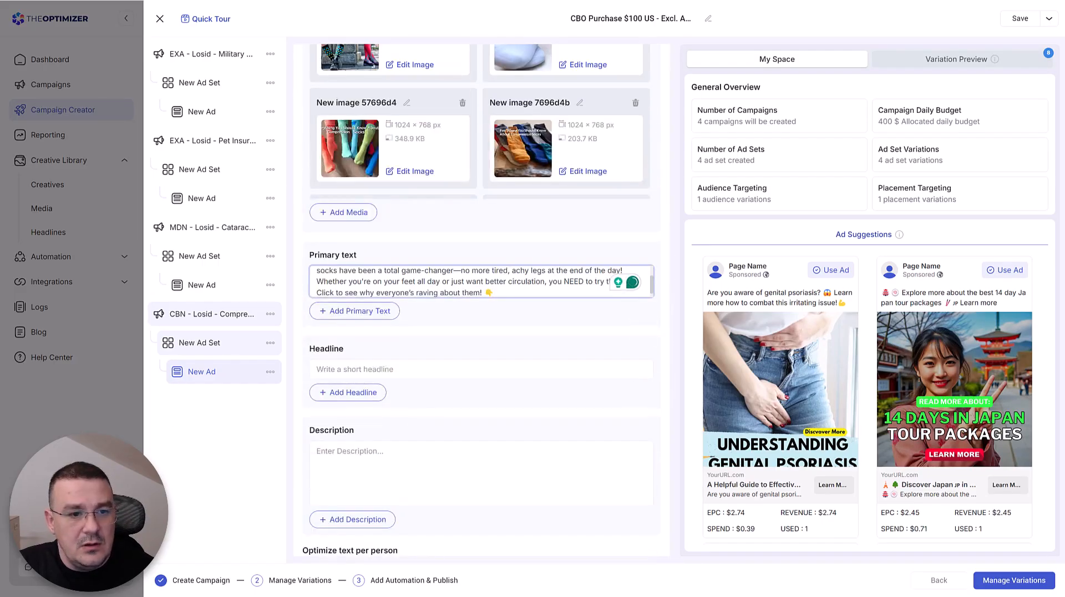
click(369, 314)
key(ctrl+v)
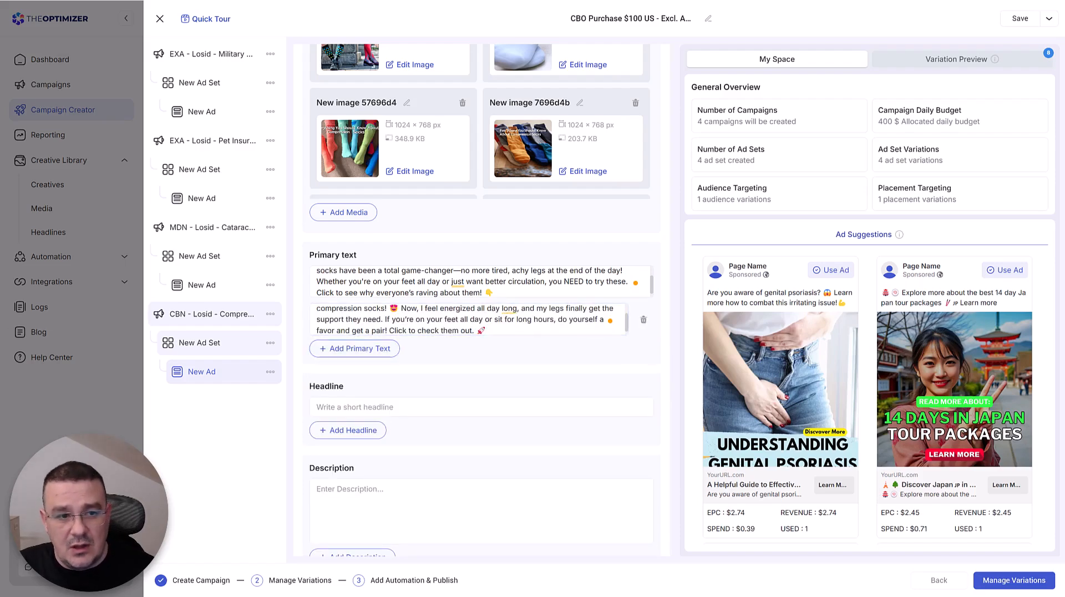
- Add the headlines "Say Goodbye to Achy Legs—Try These Game-Changing Compression Socks!" and "Instant Relief for Tired Legs—Discover the Power of Compression Socks!"
click(385, 407)
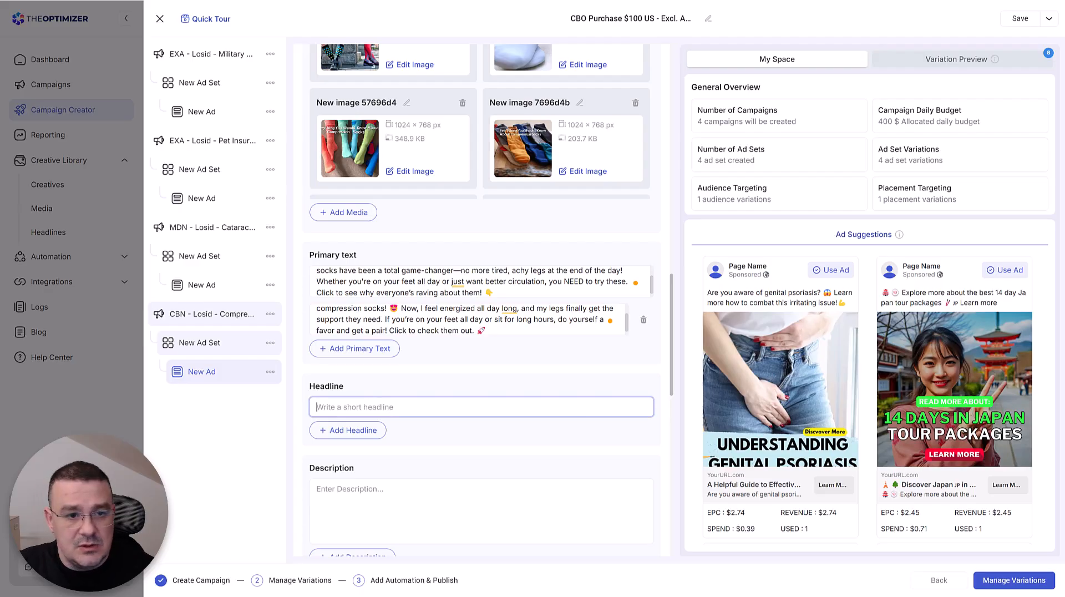
key(ctrl+v)
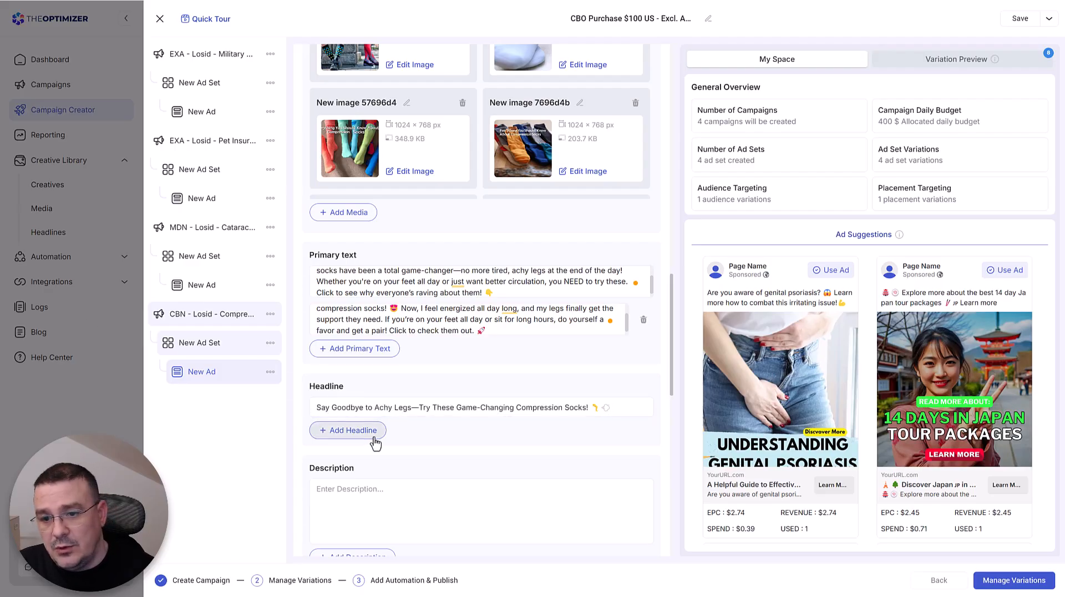
click(385, 434)
key(ctrl+v)
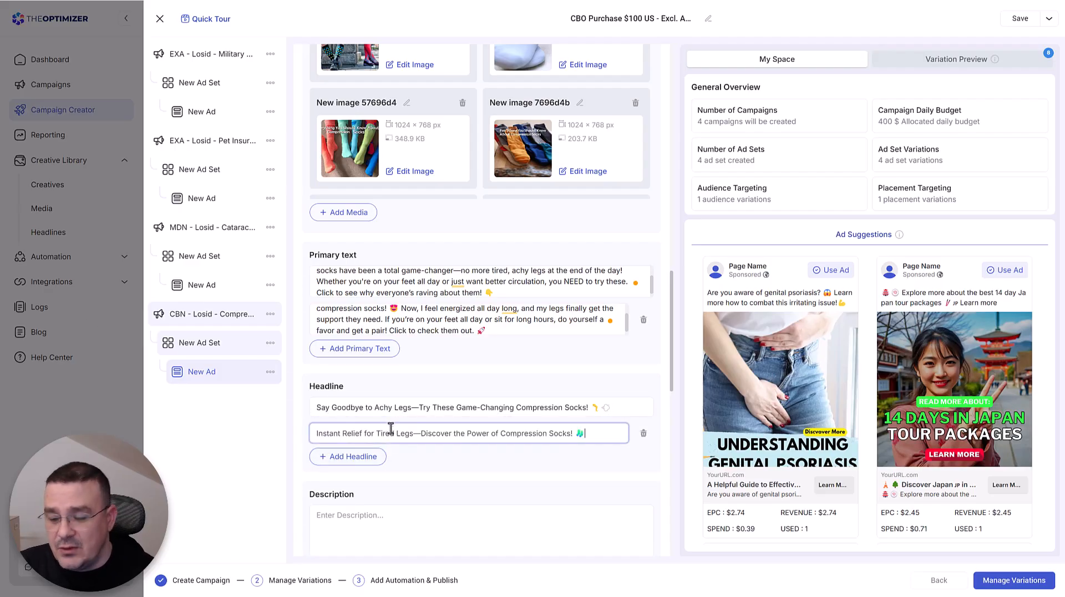
- Enter the destination link ending in utm_campaign=mass_launcher_playbook as the Compression Socks ad's website URL
scroll(390, 429, down, 6)
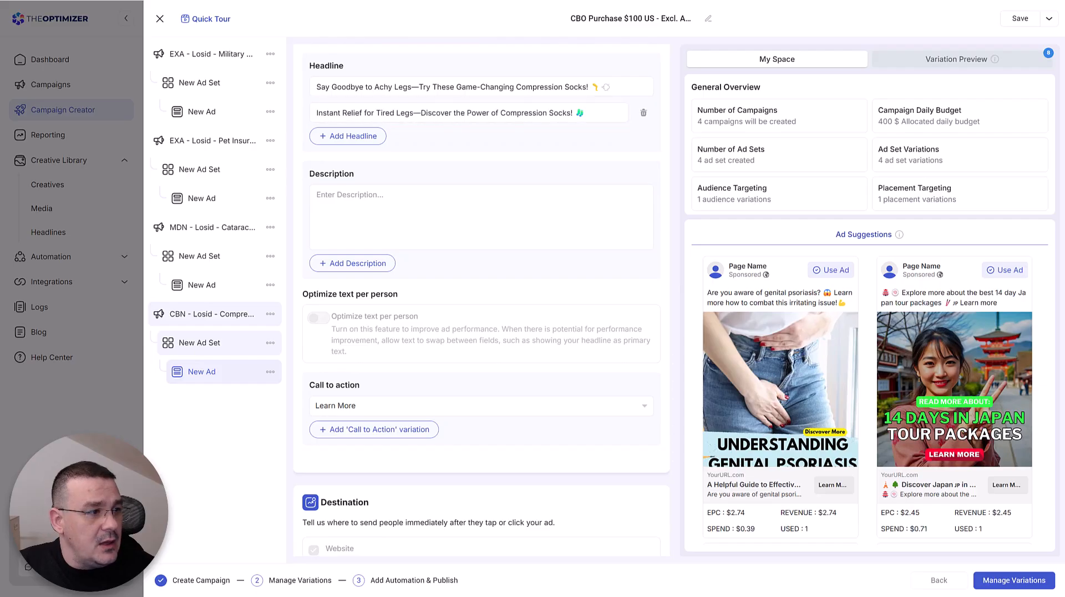
scroll(373, 409, down, 7)
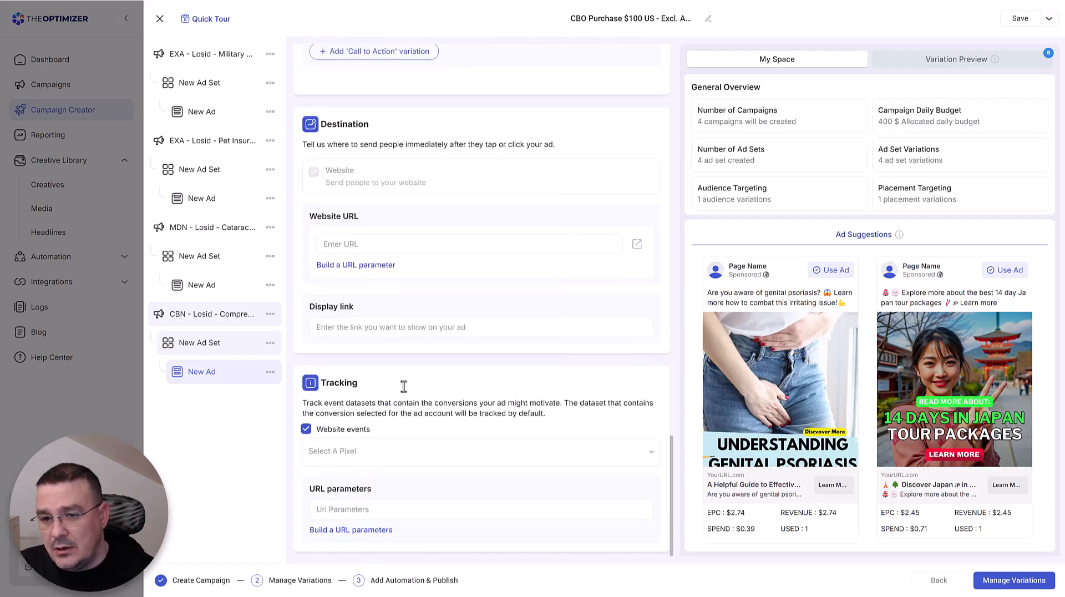
click(411, 244)
key(ctrl+v)
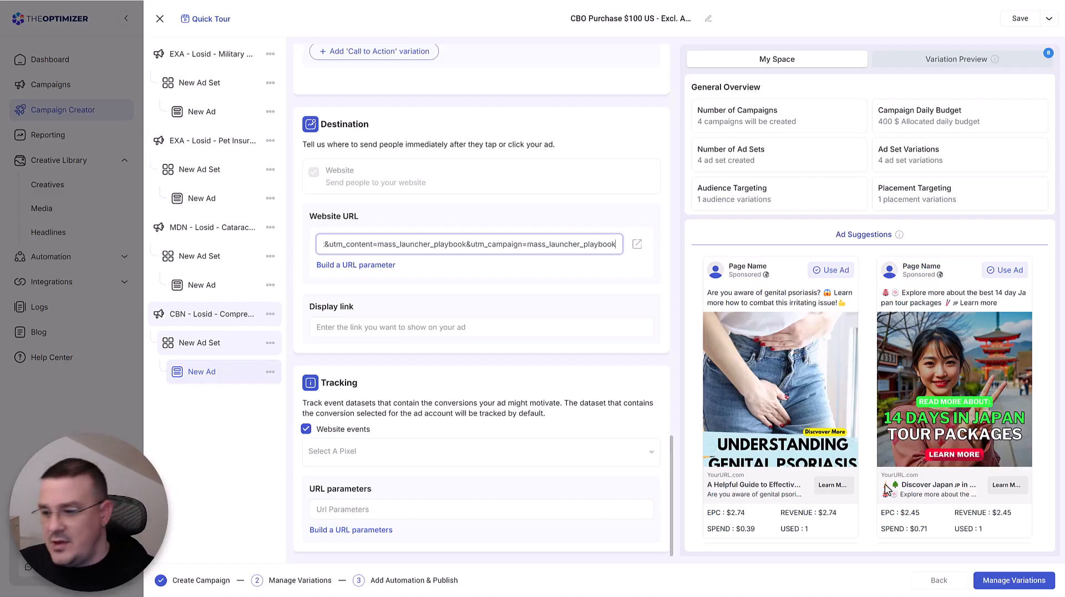
- Proceed to managing the variations and restructure the ad sets to hold 1 ad each
click(1012, 580)
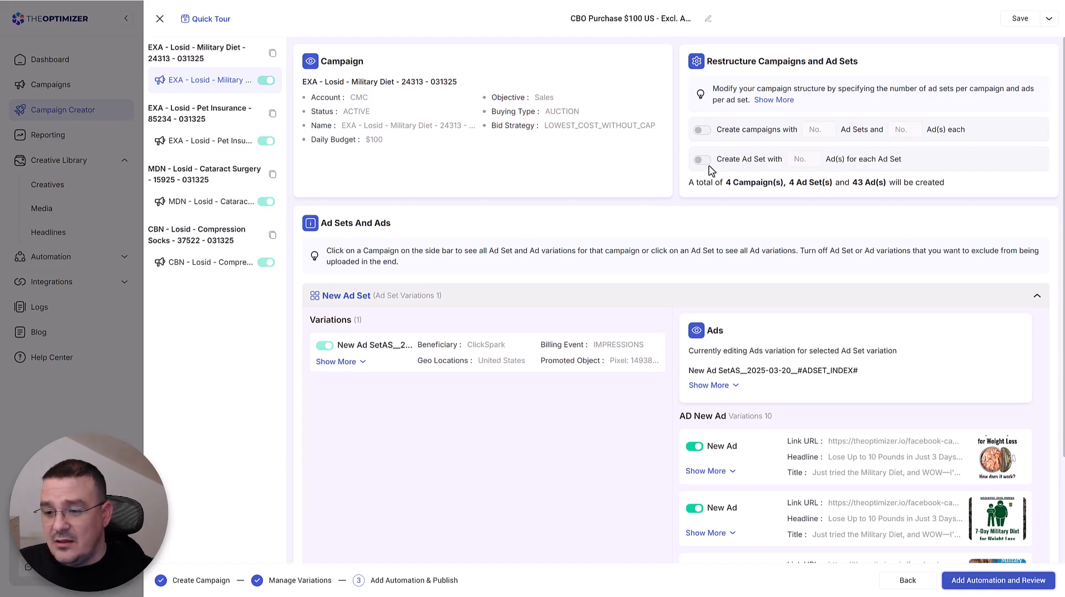
click(741, 161)
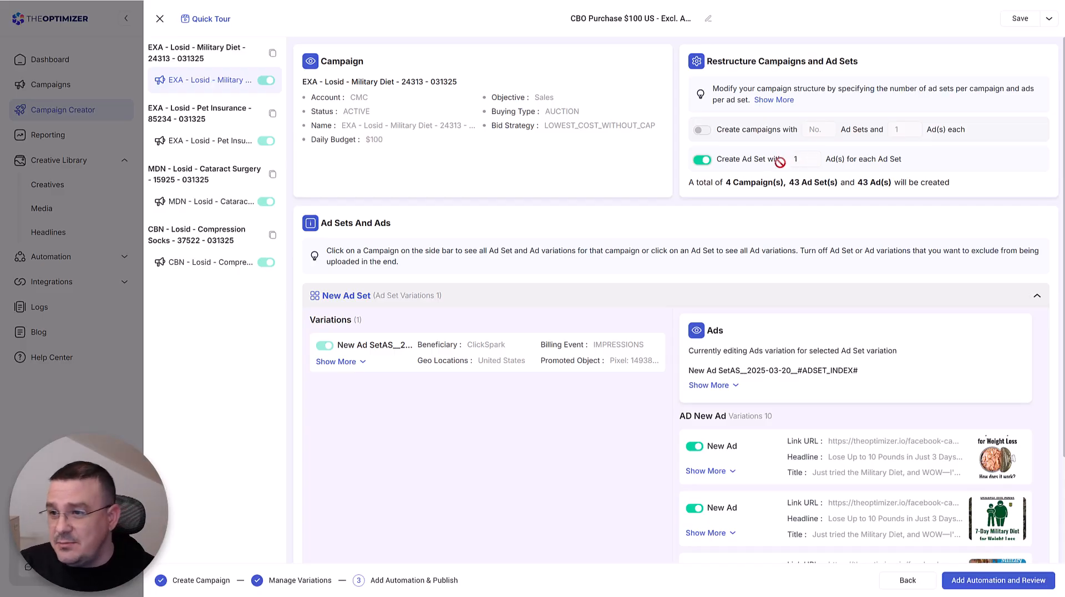
click(702, 160)
click(703, 161)
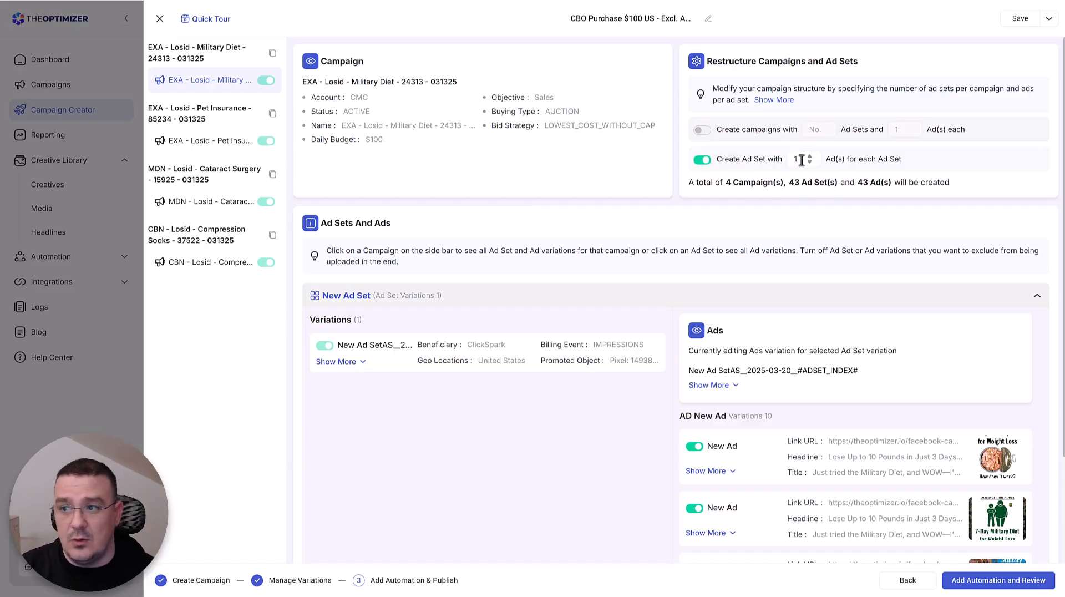
scroll(802, 161, up, 1)
scroll(802, 161, down, 1)
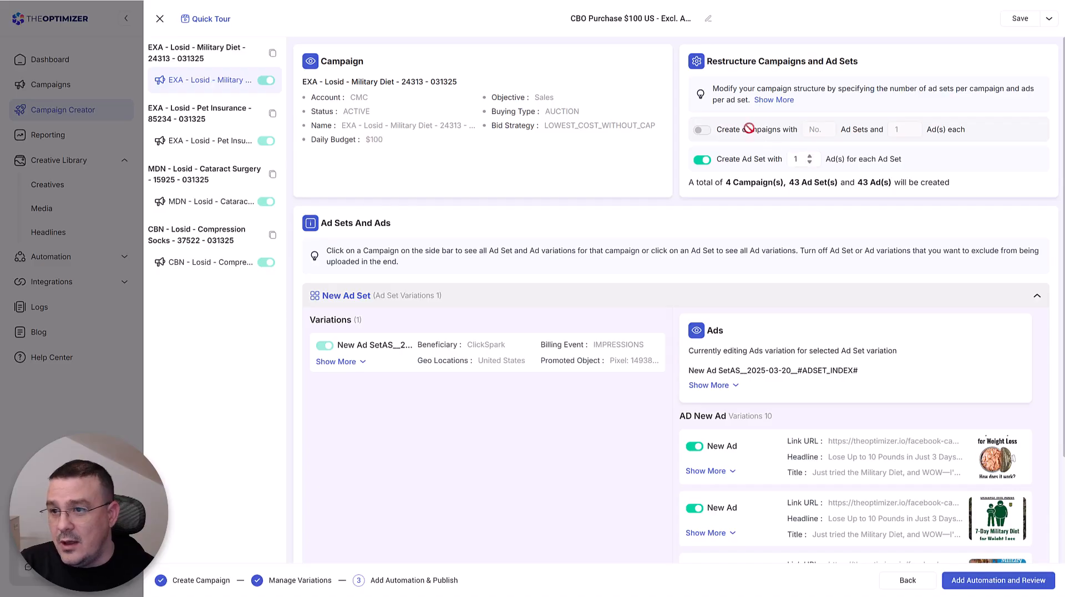
- Try restructuring into campaigns with 2 ad sets and 3 ads each, and restore the one-ad-per-ad-set structure
click(702, 130)
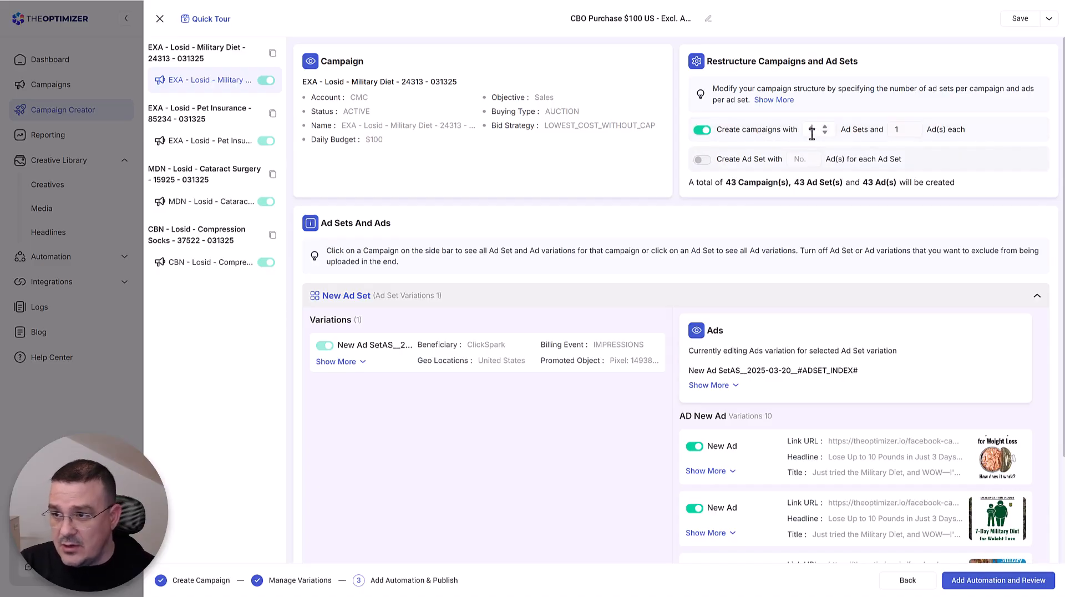
scroll(811, 133, up, 1)
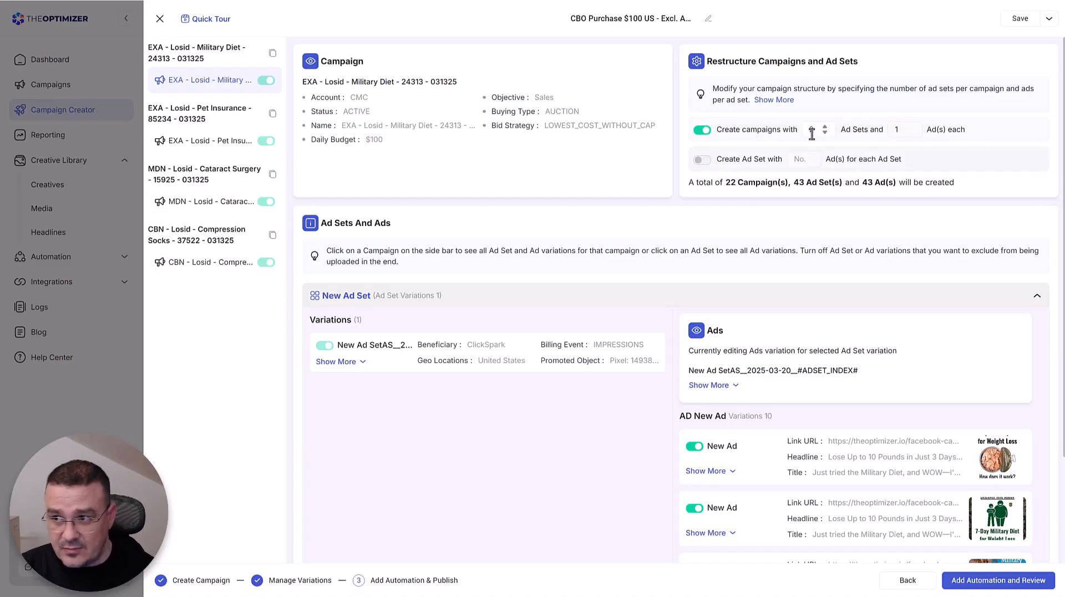
drag(898, 130, 877, 134)
text(3)
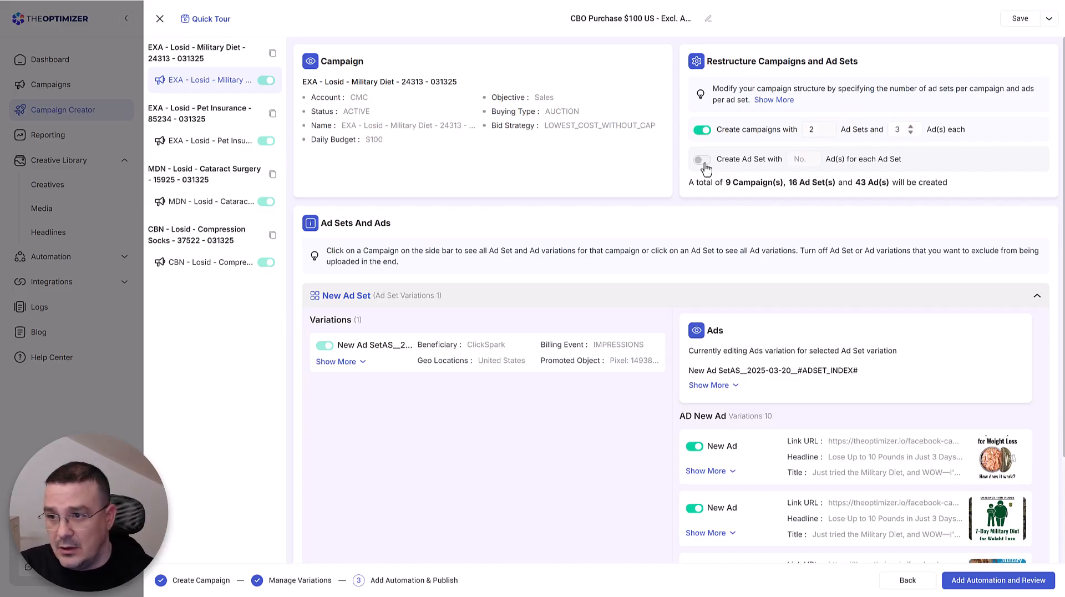
click(703, 160)
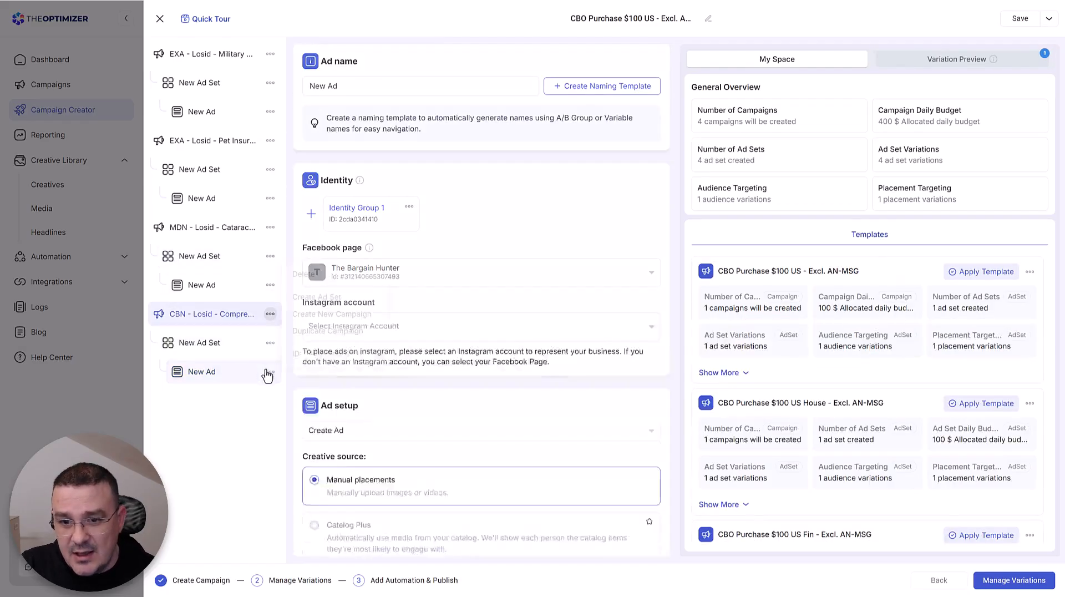
- Duplicate the Compression Socks campaign and remove the "- Copy" suffix from the duplicate's name
click(270, 314)
click(298, 333)
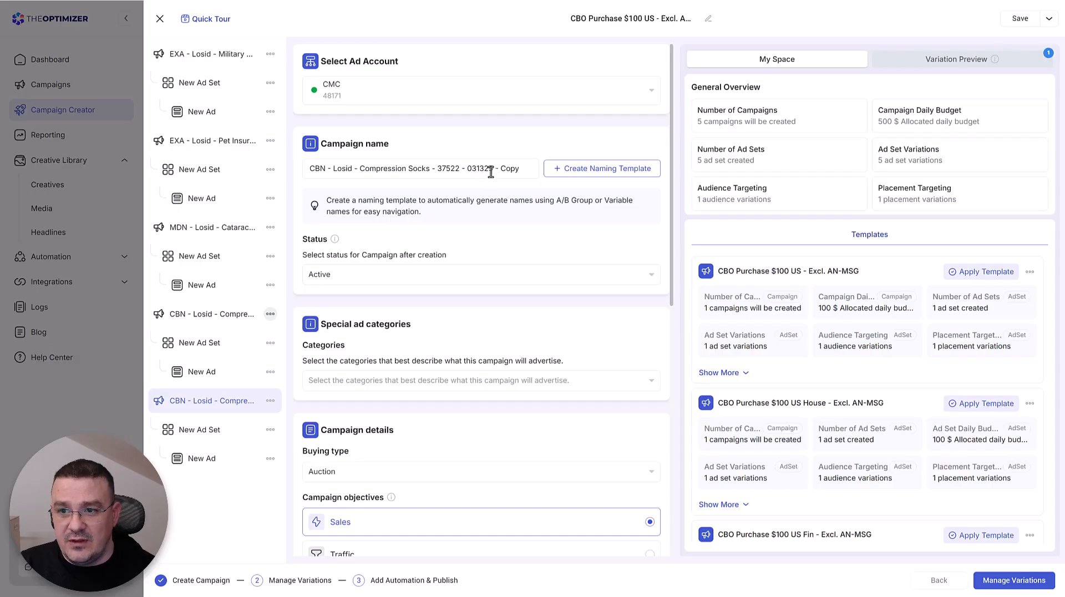
drag(493, 168, 539, 184)
key(BackSpace)
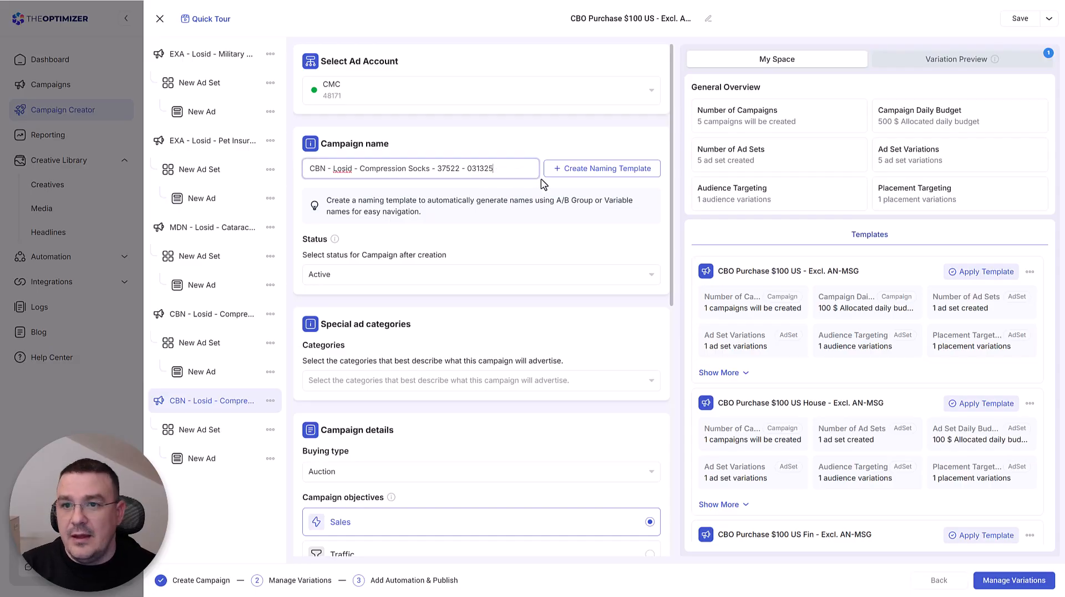
- Assign the duplicated Compression Socks campaign to the ad account Ads2Paper Limited (theoptimizer.io TESTING)
click(488, 97)
click(449, 133)
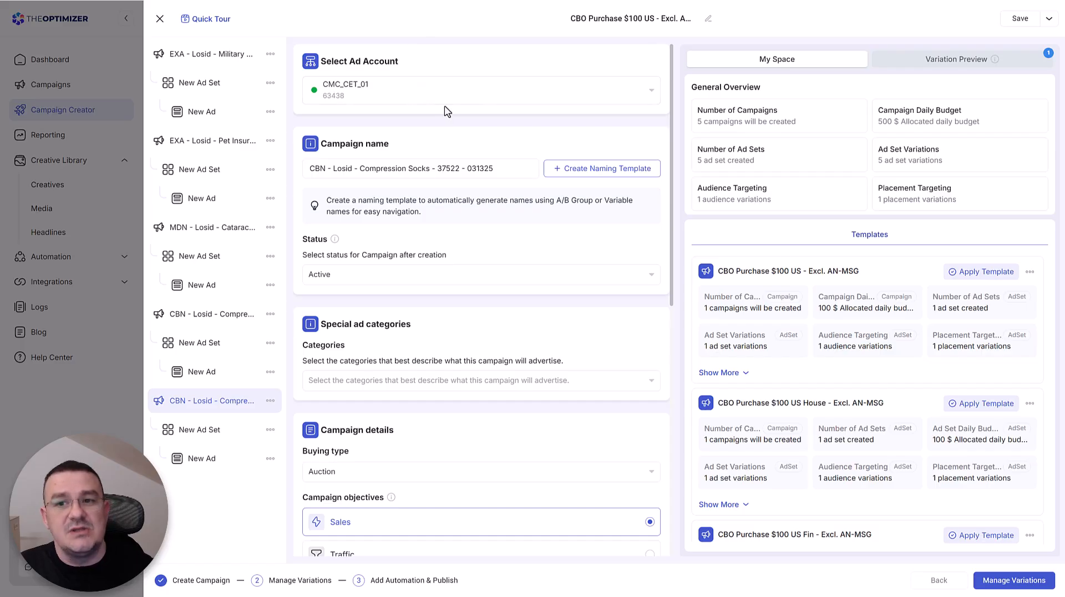
click(405, 92)
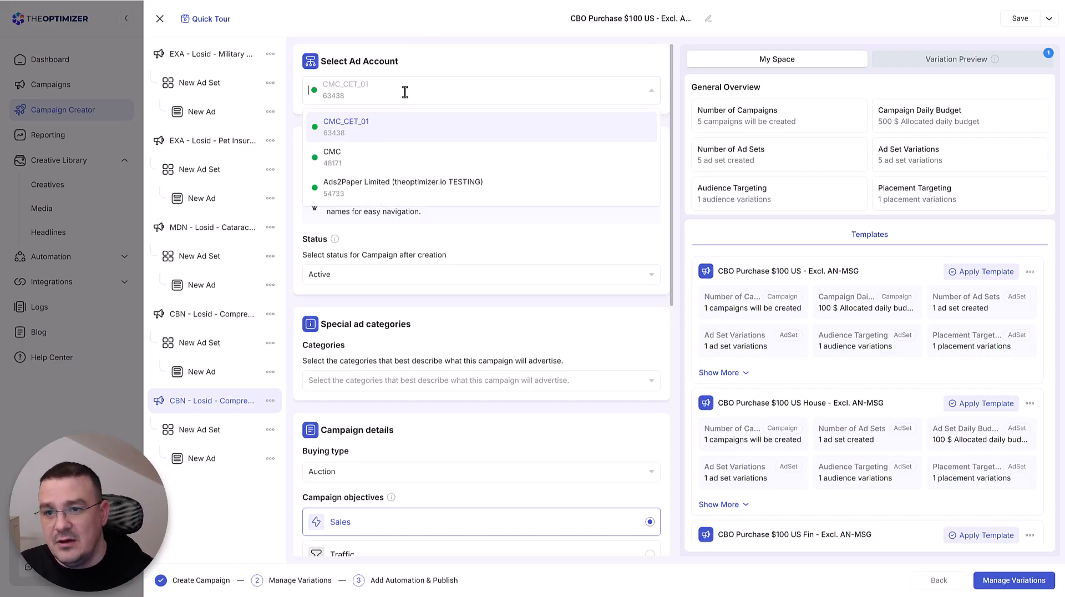
click(420, 193)
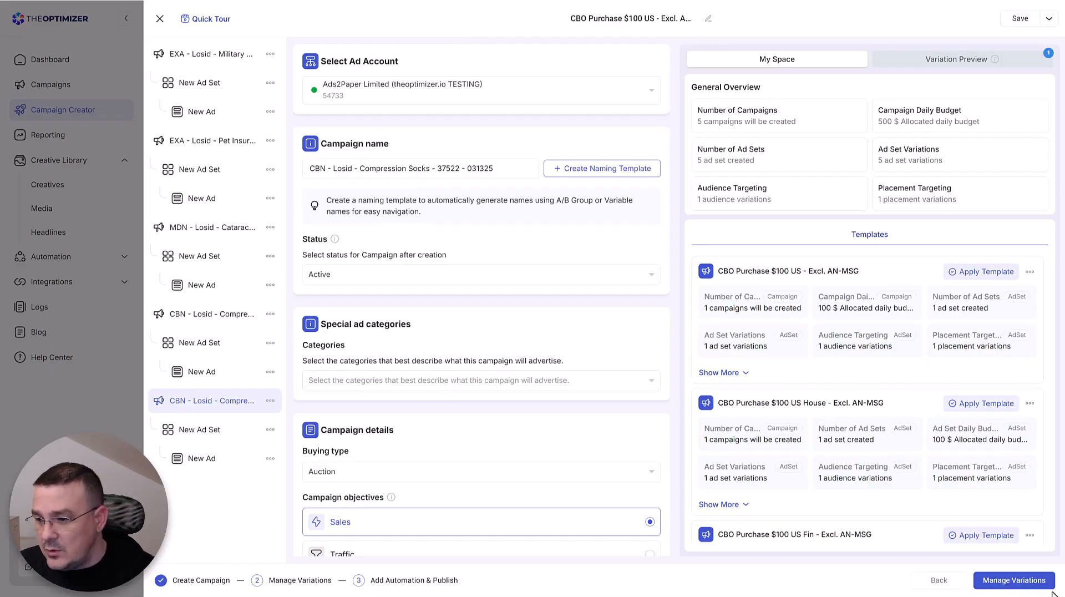
- Proceed through the variations to the automation stage and apply the FB Mass Launching rule group to the campaigns
click(1032, 580)
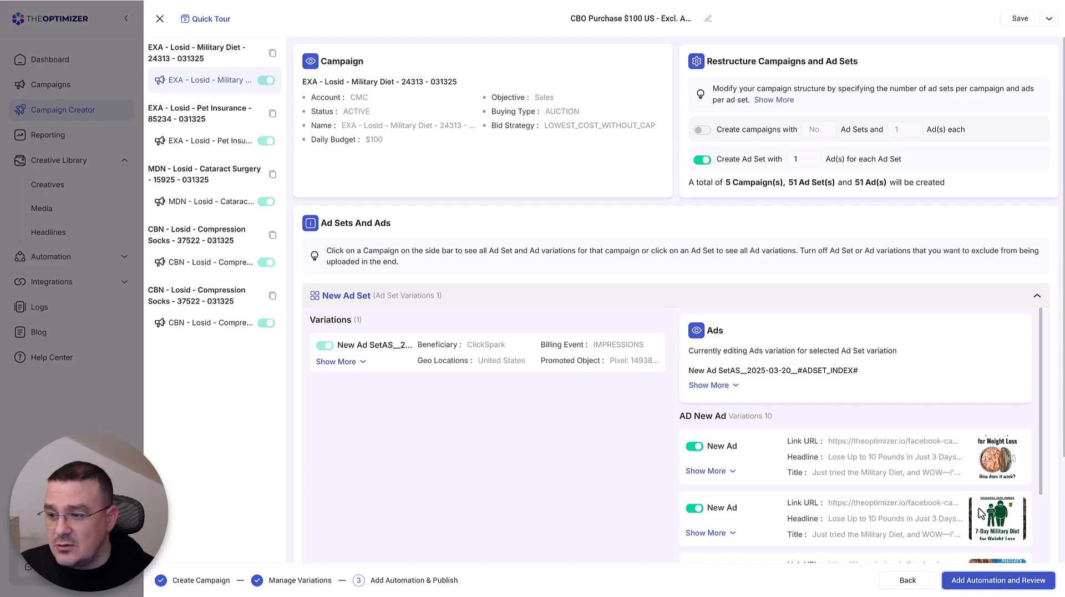
click(990, 582)
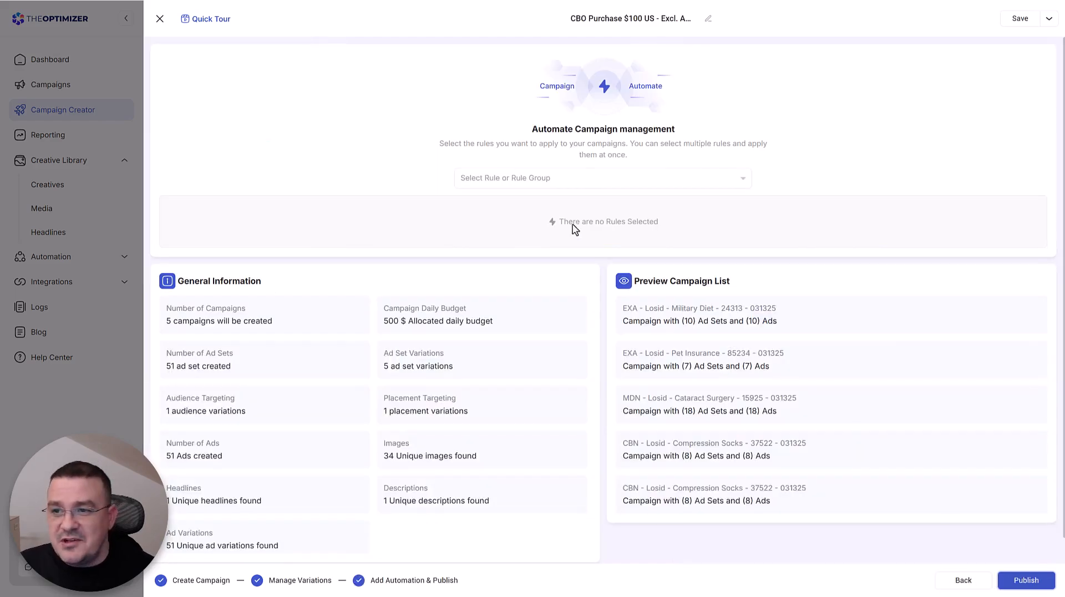
click(582, 180)
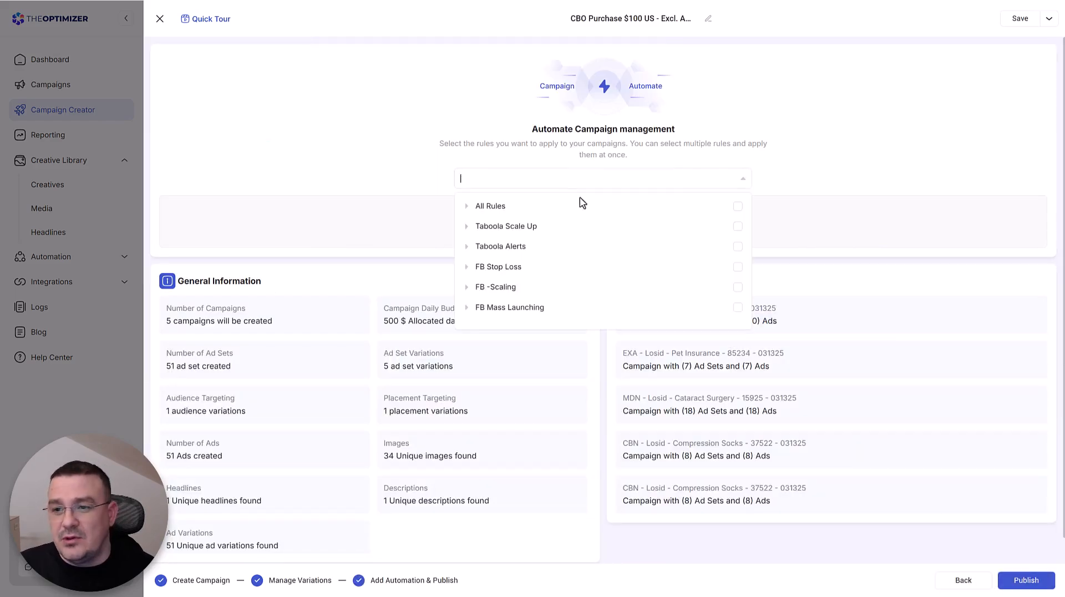
click(678, 308)
click(284, 124)
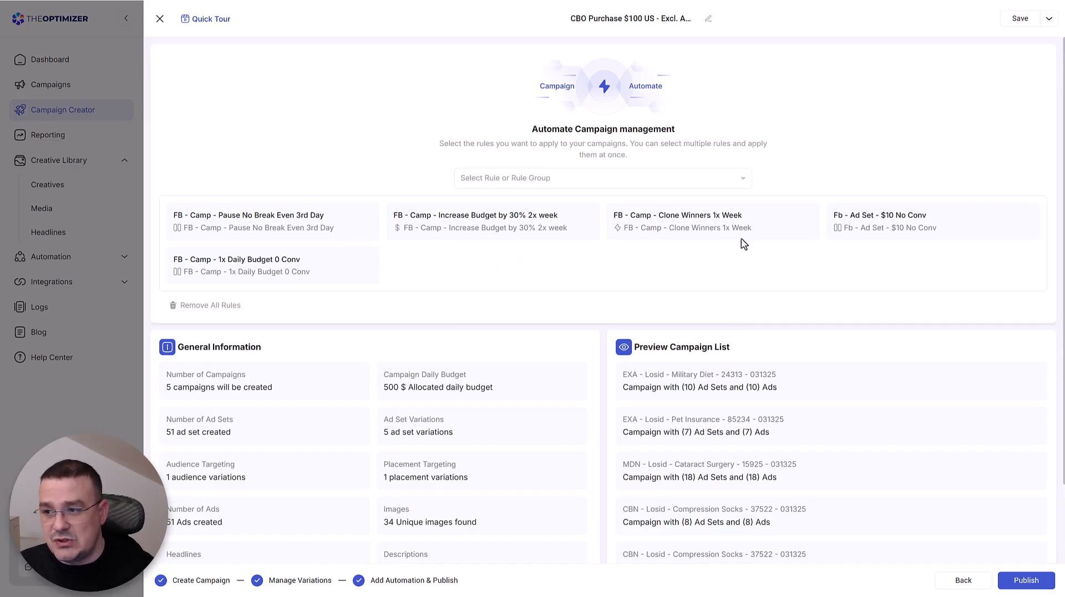
- Publish the campaigns and confirm the final check without saving the settings as a template
mouse_move(938, 231)
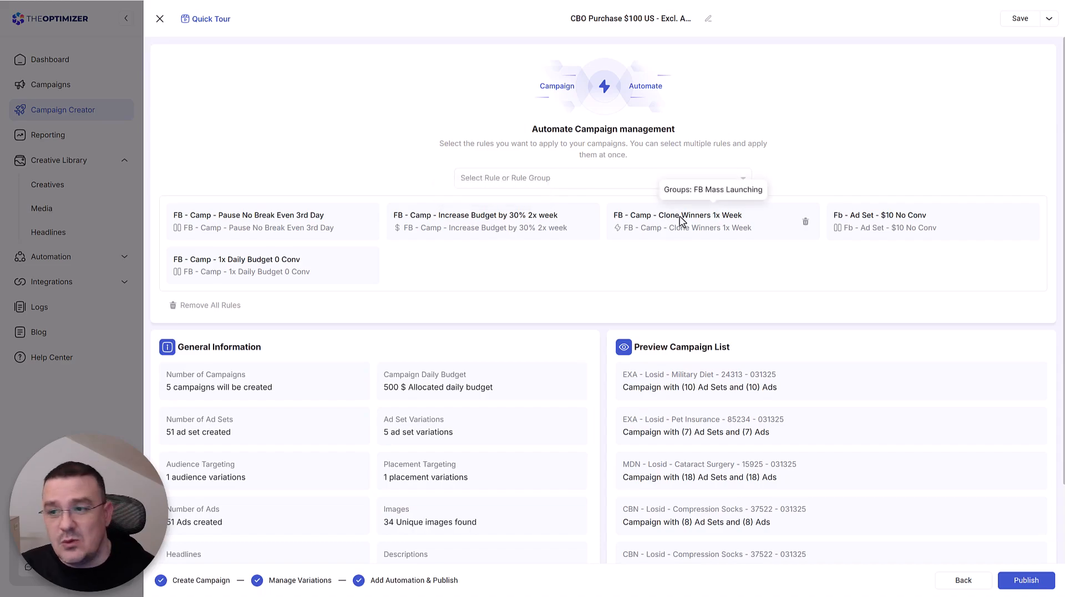
click(1031, 581)
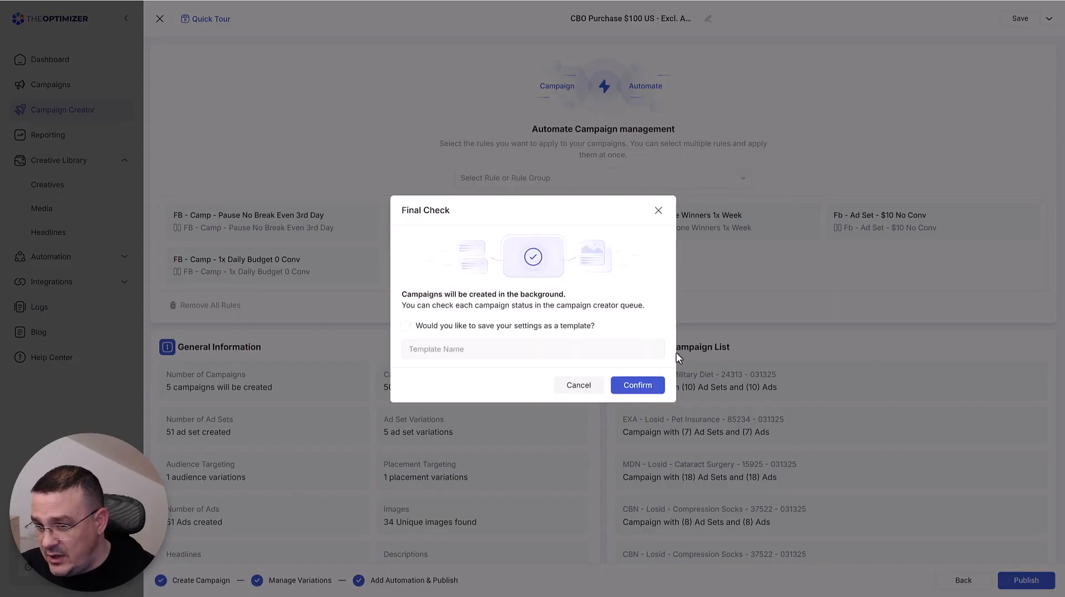
click(657, 394)
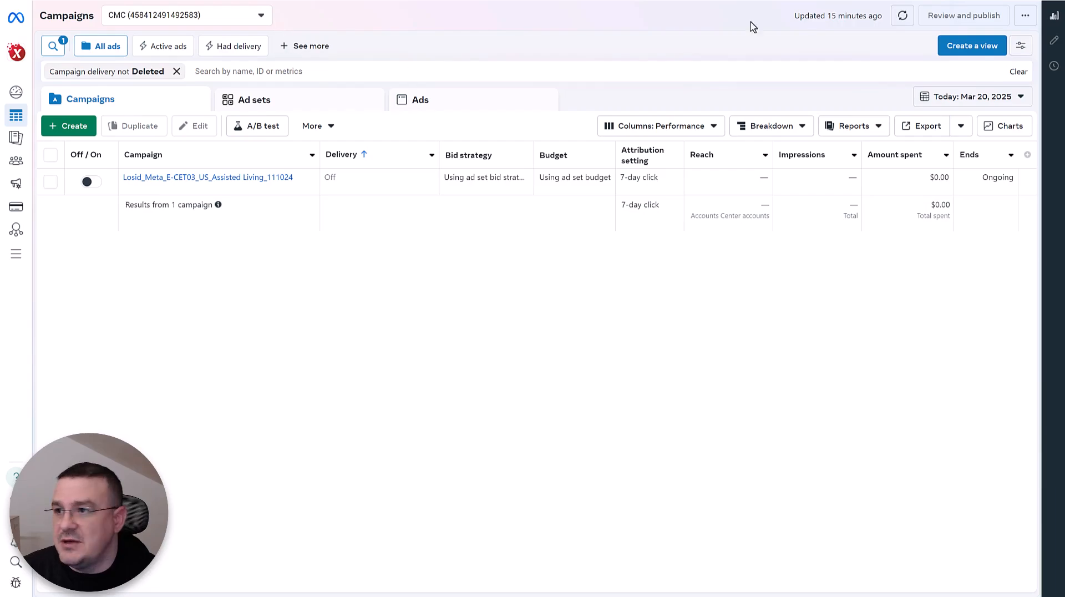
- Refresh the CMC account's campaign list to check for the newly published campaigns
click(896, 18)
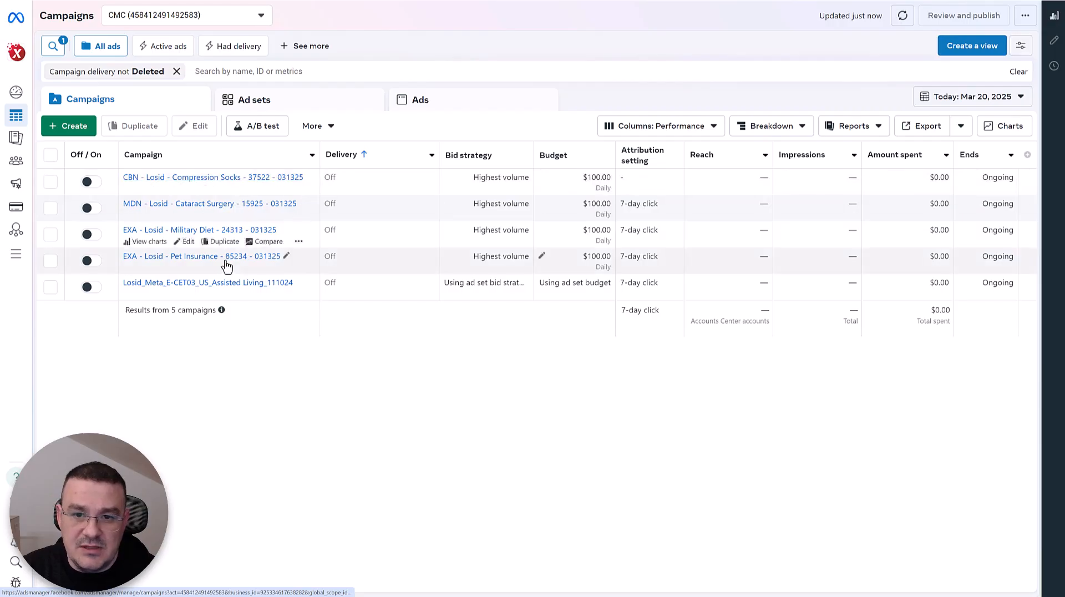
click(902, 16)
click(388, 1)
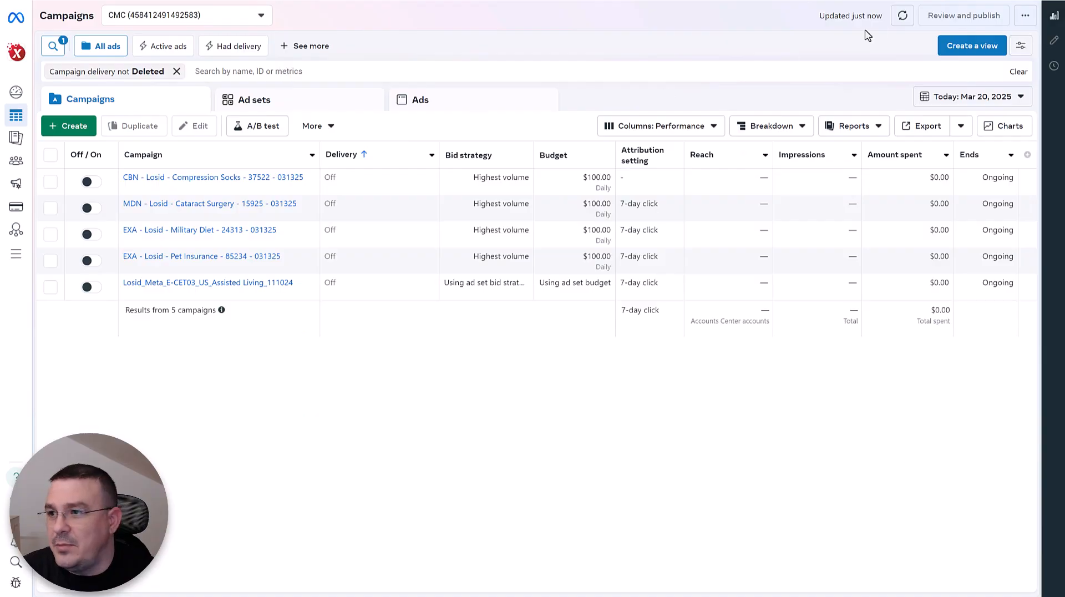
click(904, 19)
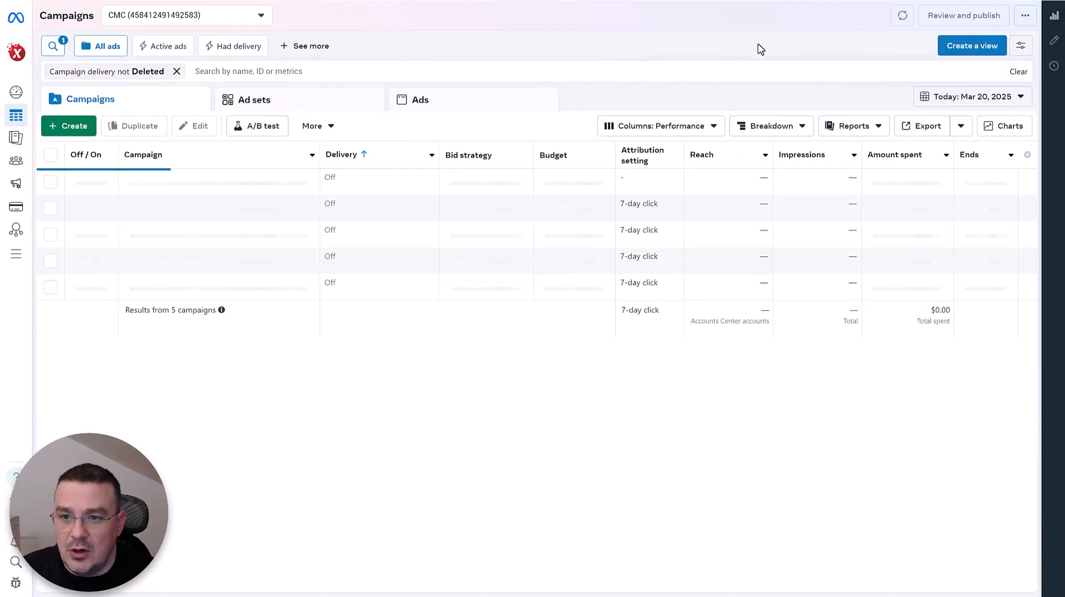
- Select all campaigns except Losid_Meta_E-CET03_US_Assisted Living_111024 and review the ad sets and ads of the selection
click(51, 155)
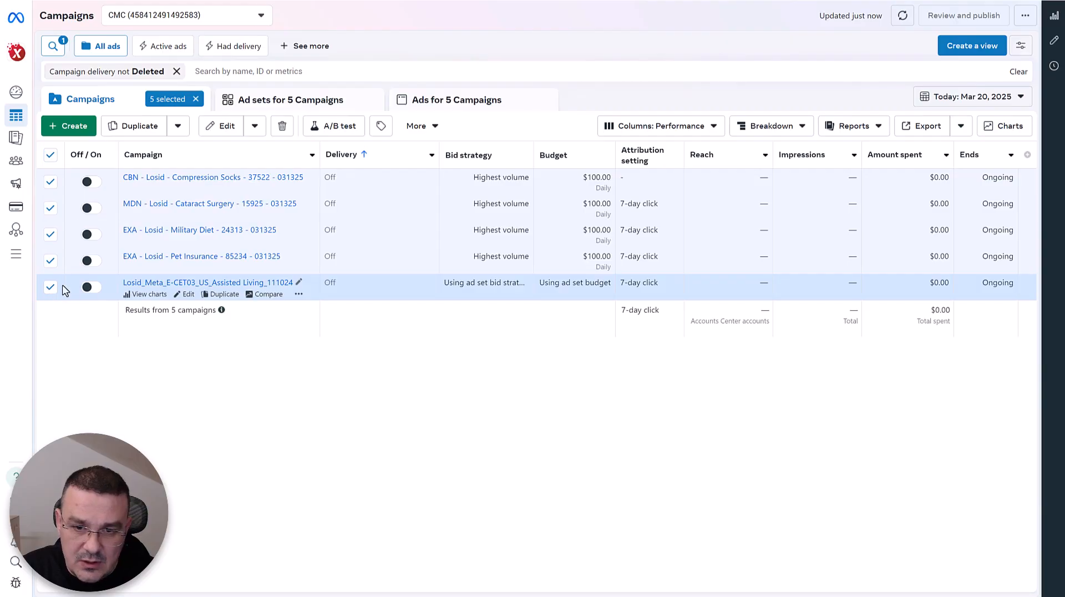
click(51, 287)
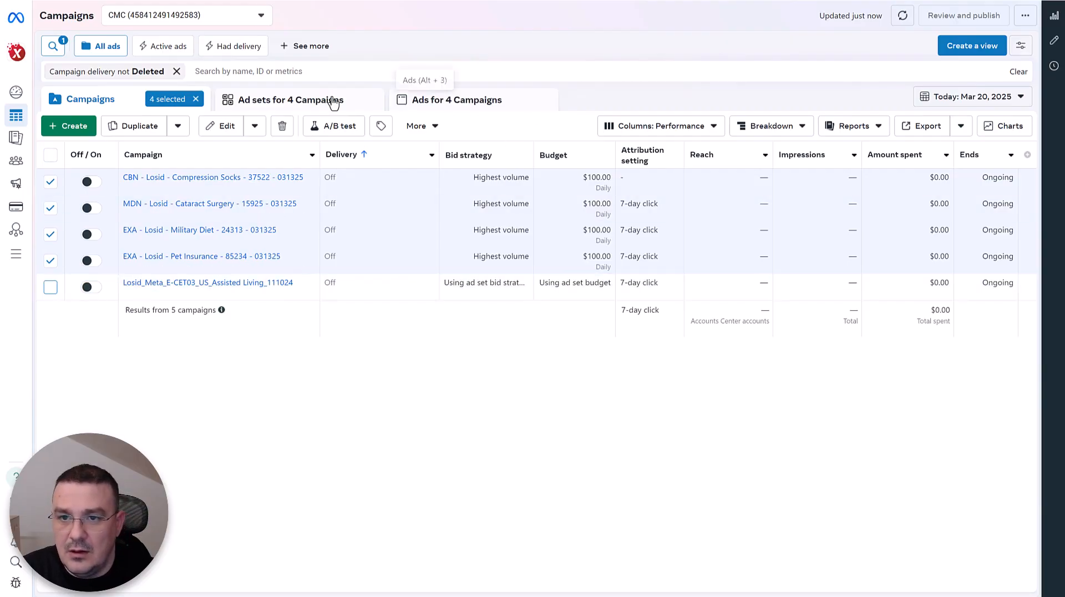
click(377, 104)
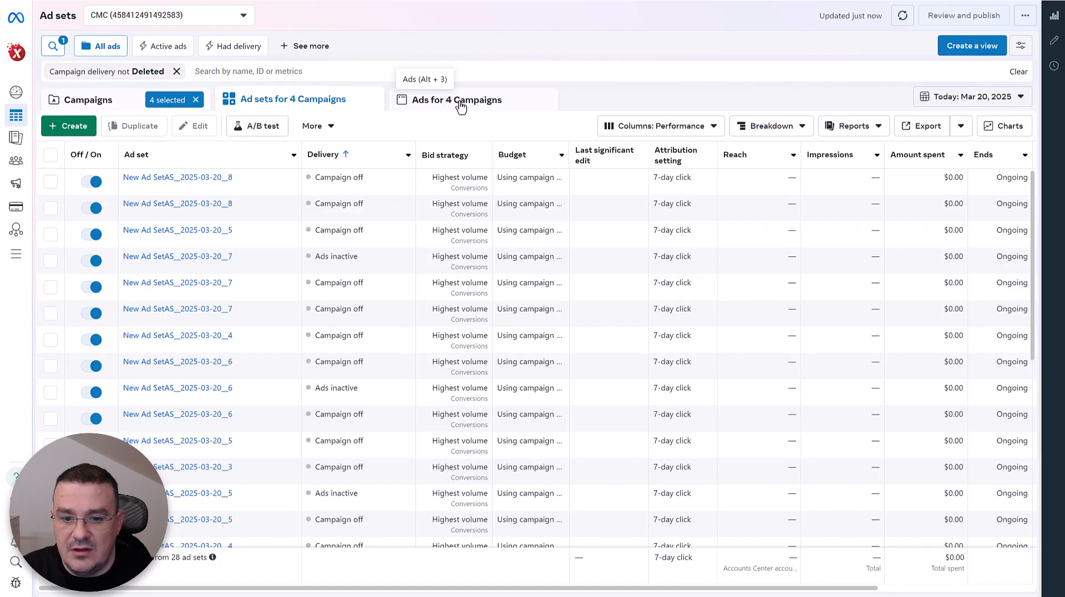
click(460, 104)
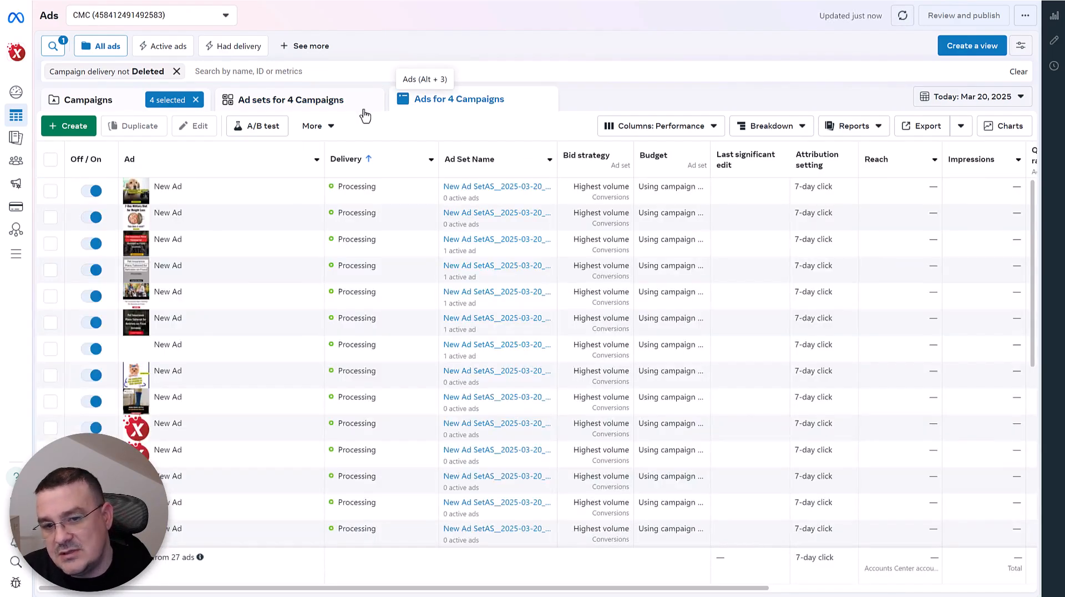
scroll(302, 308, down, 5)
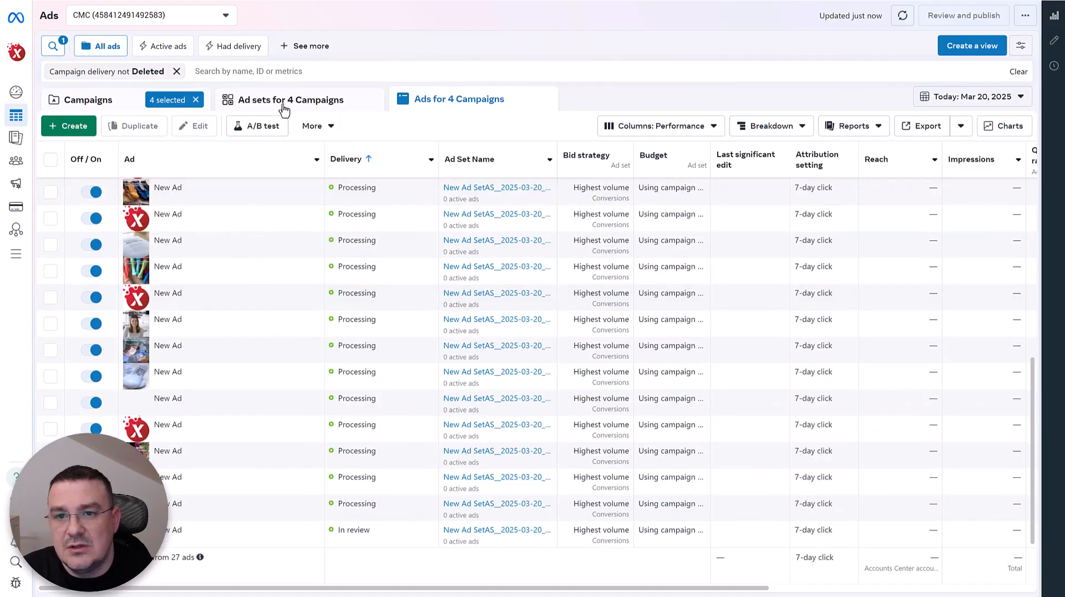
click(283, 109)
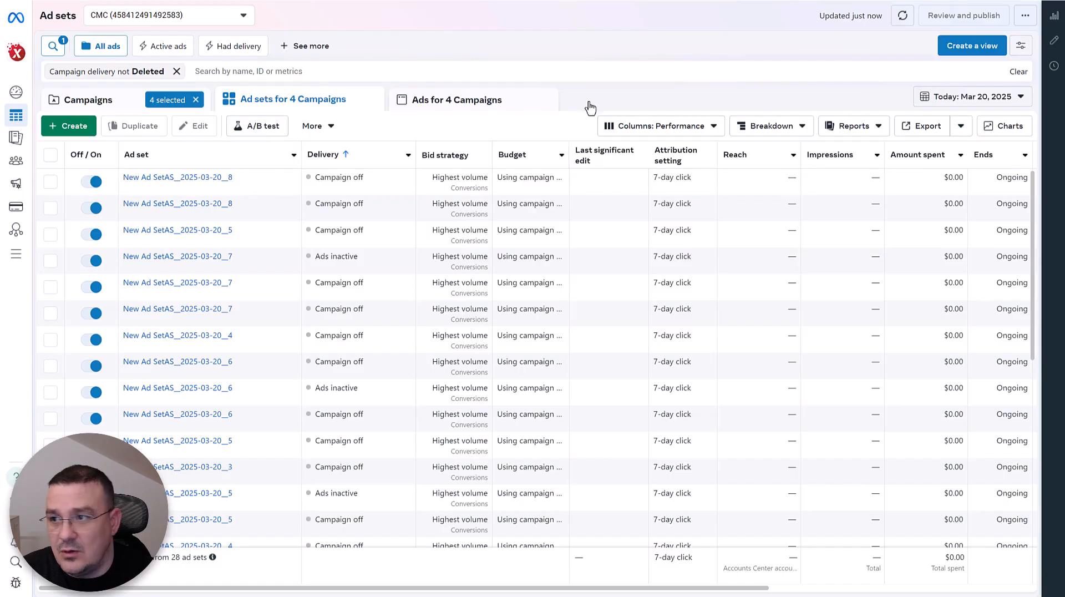
click(898, 22)
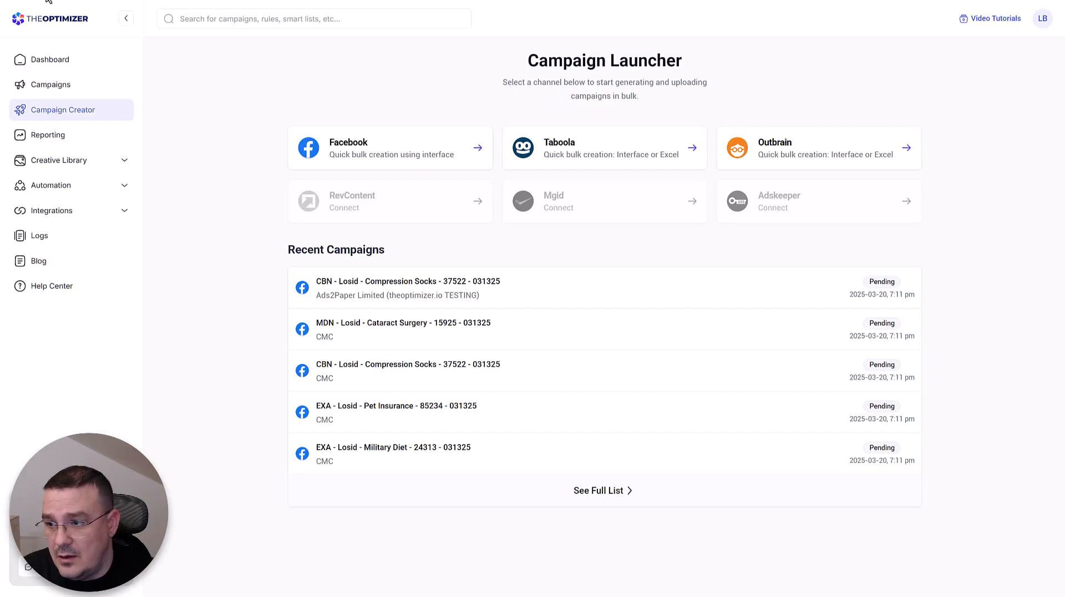
- Switch to TheOptimizer and examine the launch details and error of the Compression Socks campaign in Ads2Paper Limited (theoptimizer.io TESTING)
click(50, 1)
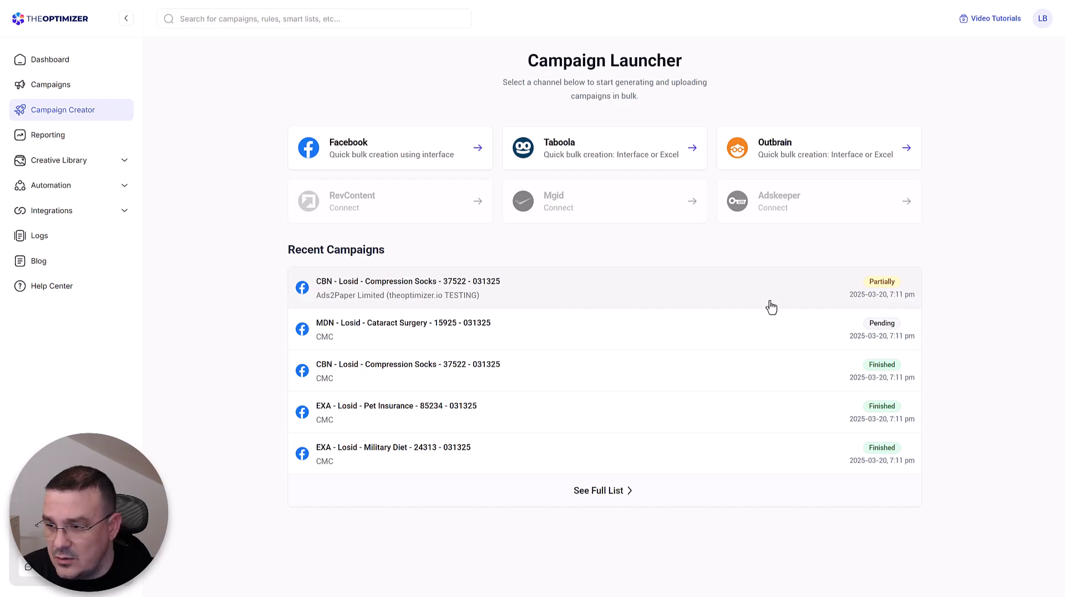
click(885, 292)
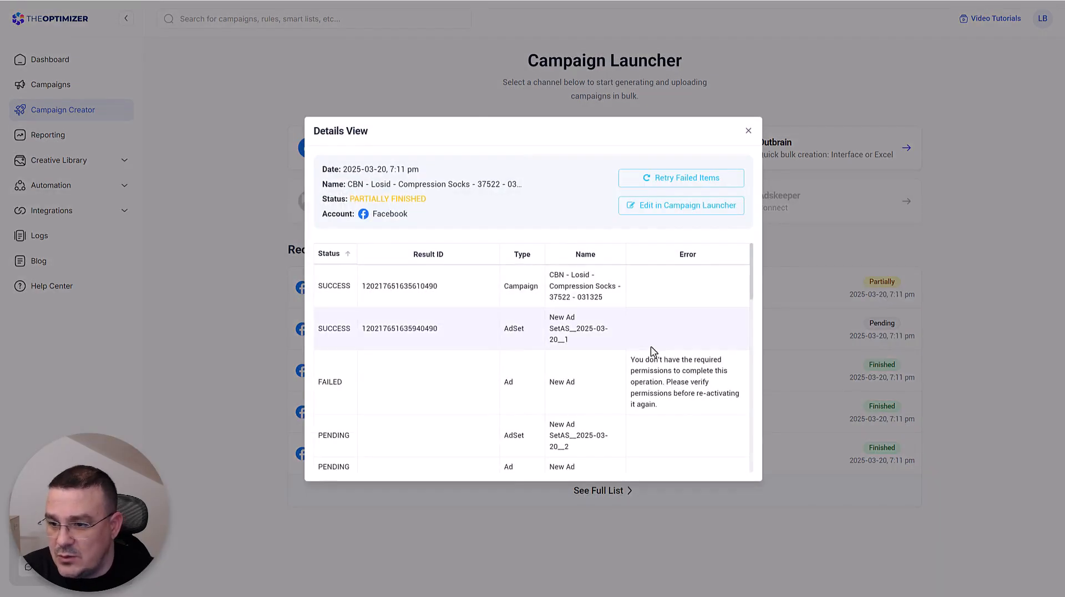
drag(655, 370, 714, 393)
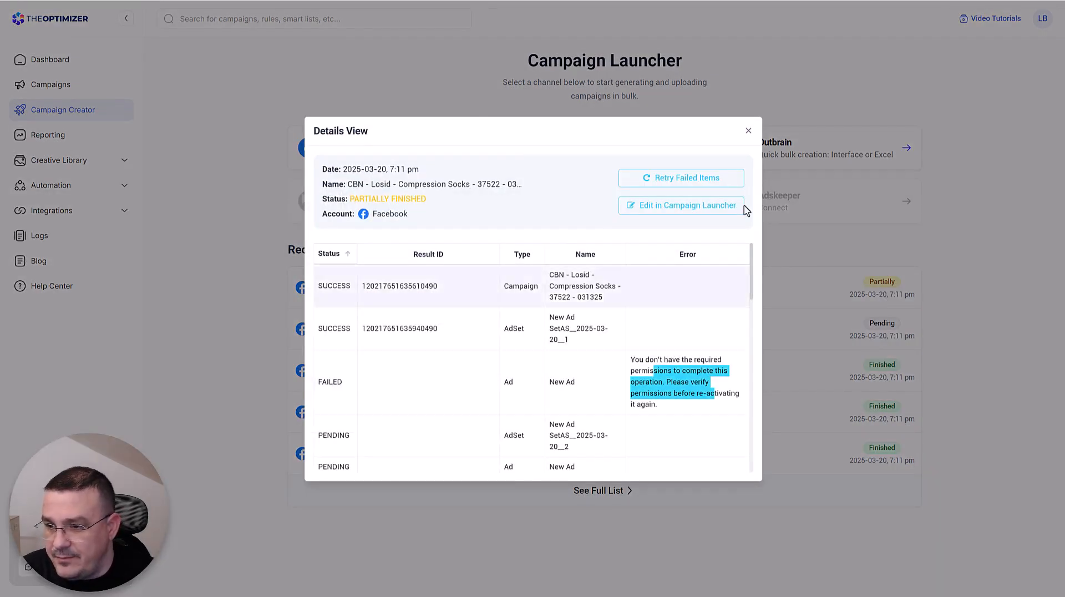
click(749, 132)
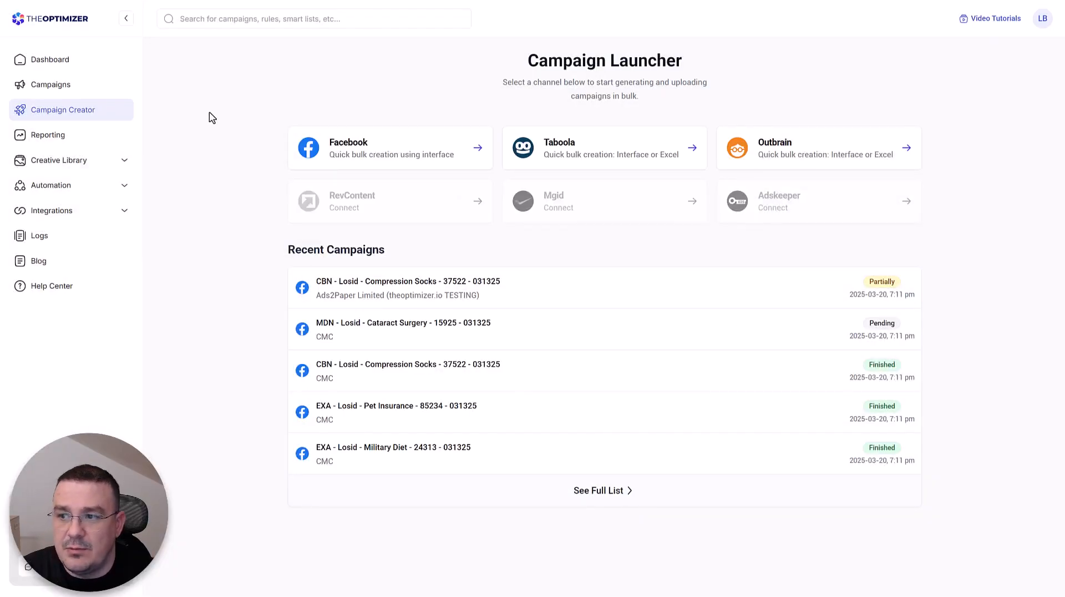
- Open the full list of recent campaigns and refresh the queue to check each launch status
click(591, 495)
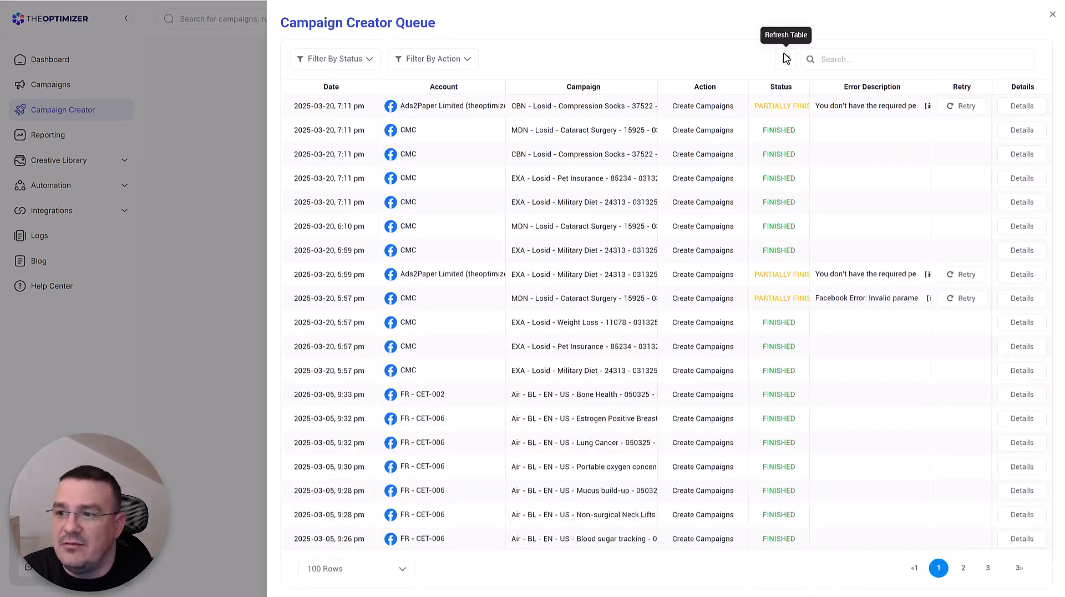
click(786, 61)
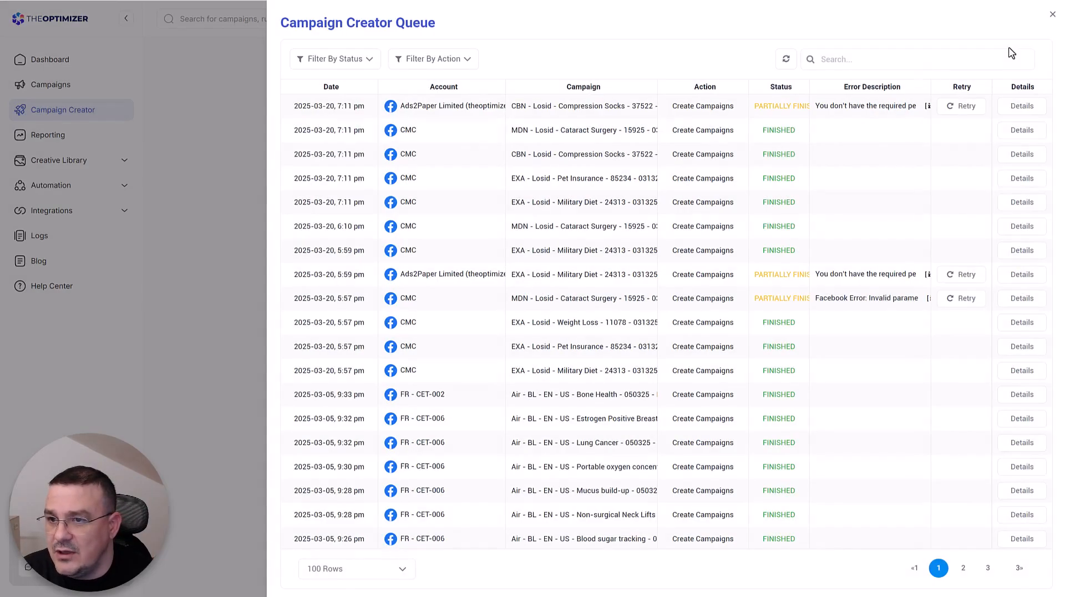
click(1049, 14)
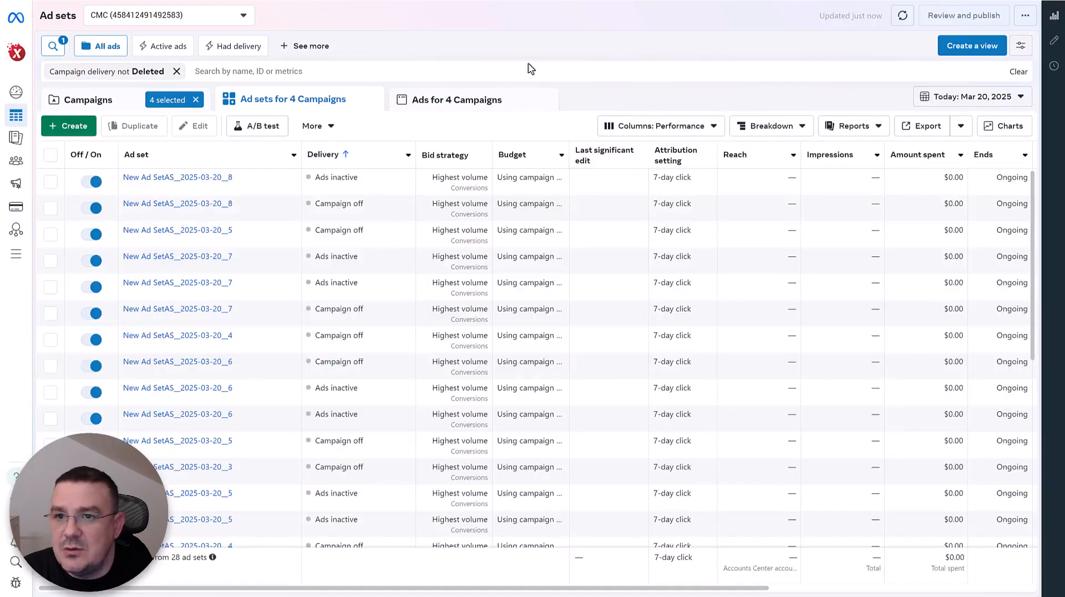
- Switch to Meta Ads Manager and reload the campaigns list to update the delivery status of the launched campaigns
click(899, 16)
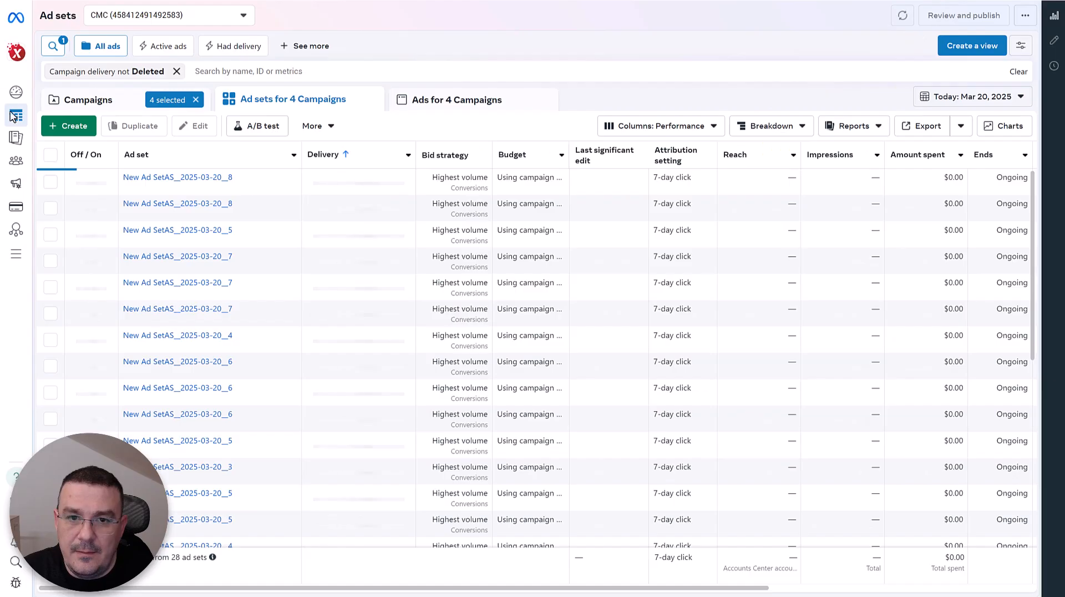
click(110, 108)
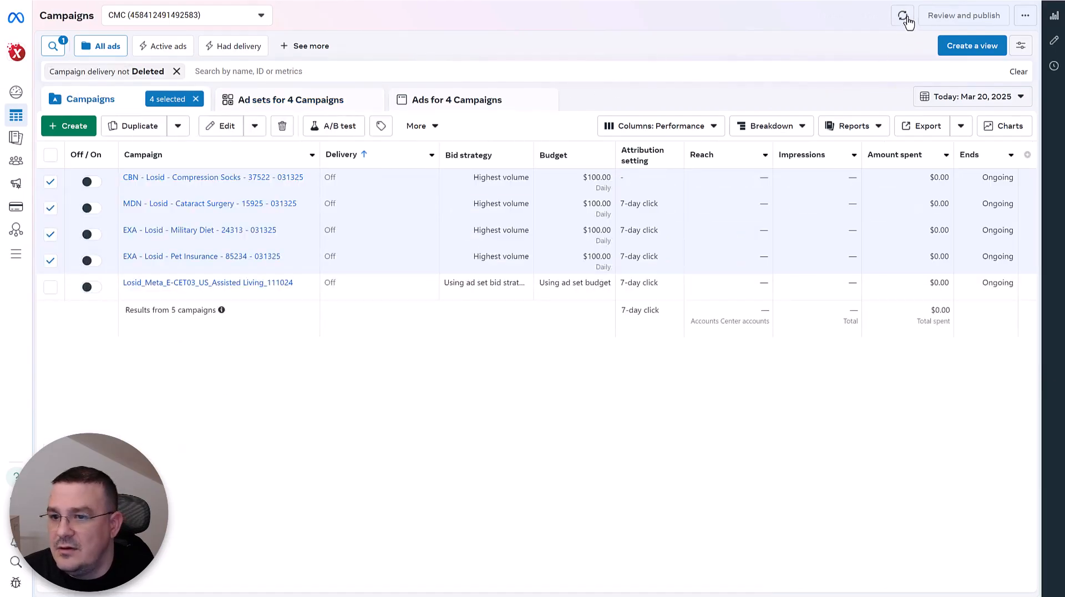
click(903, 17)
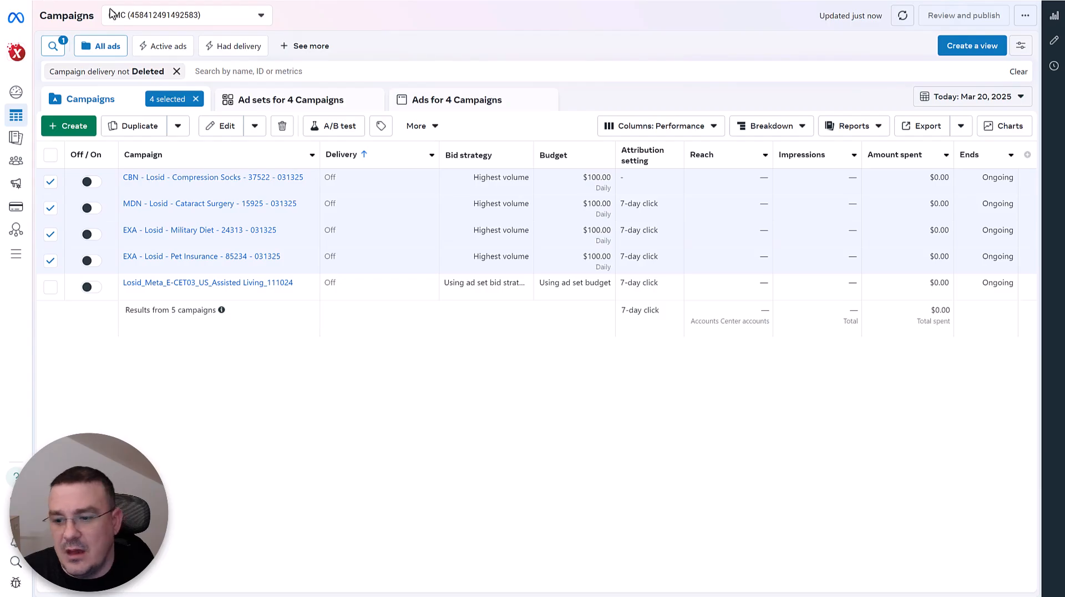
key(F5)
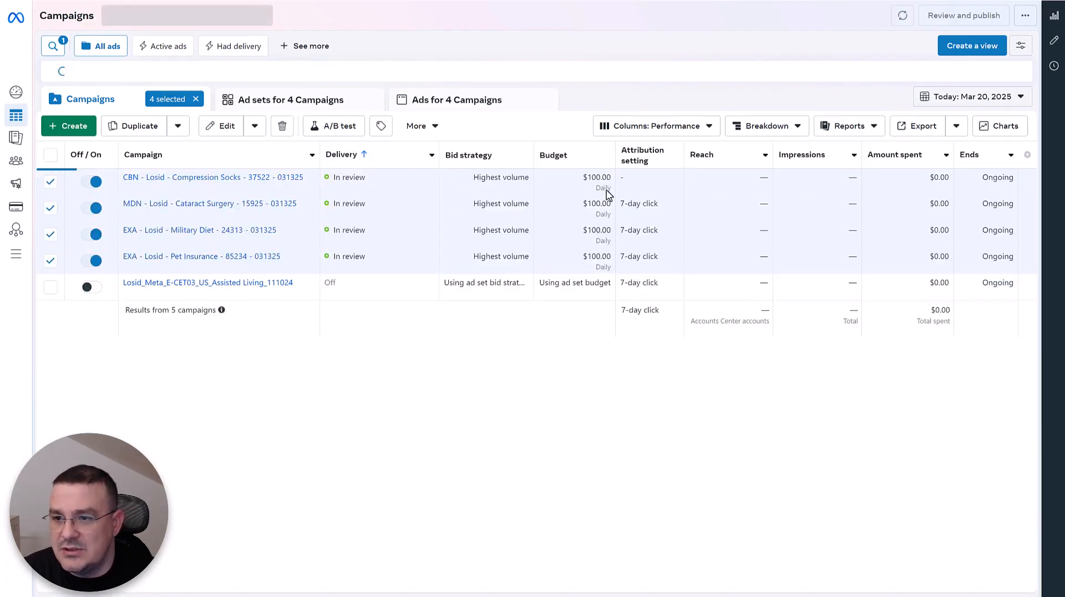
- Recheck the selected campaigns' ad sets and ads, dismissing the temporary hold notice, and return to TheOptimizer
click(299, 106)
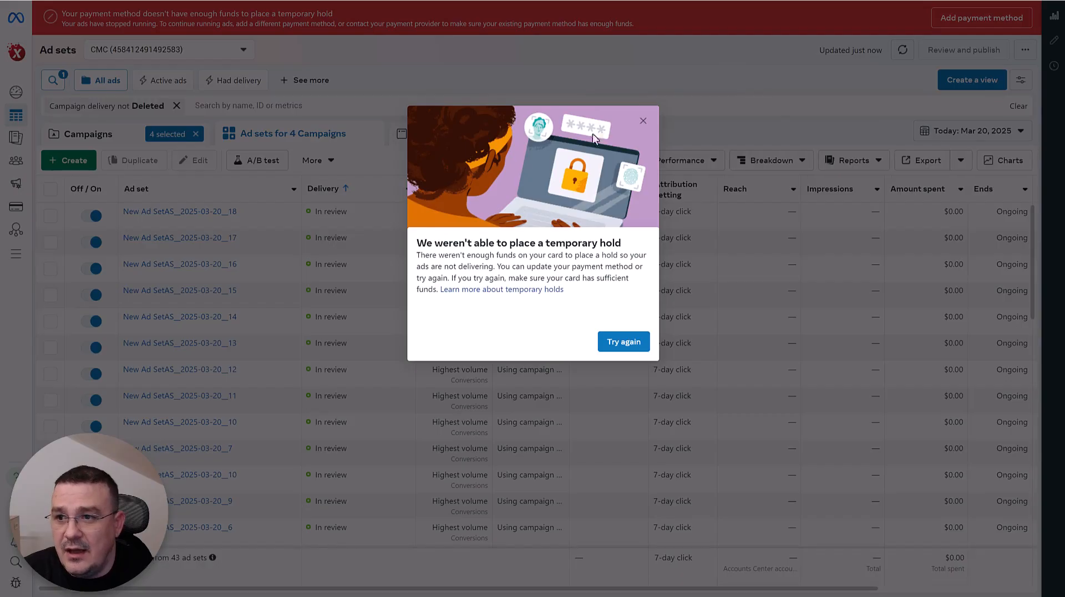
click(642, 123)
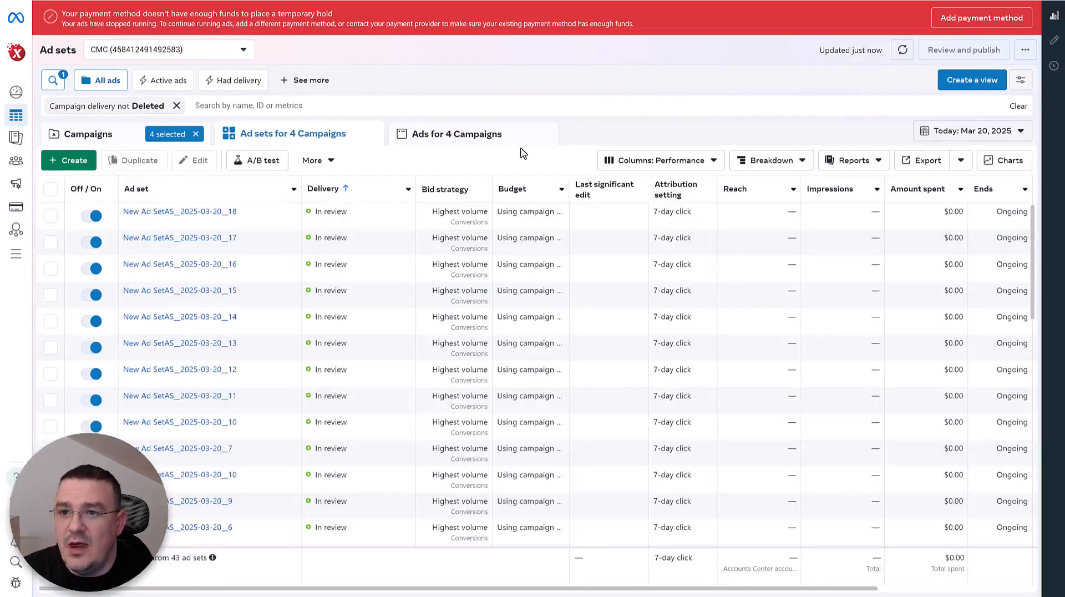
click(456, 140)
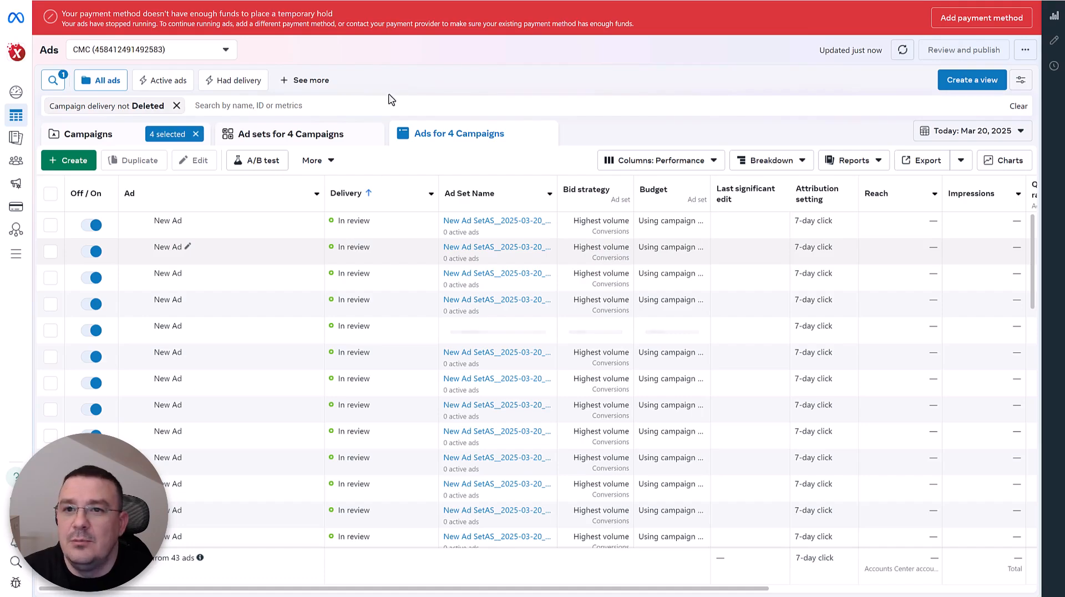
click(114, 140)
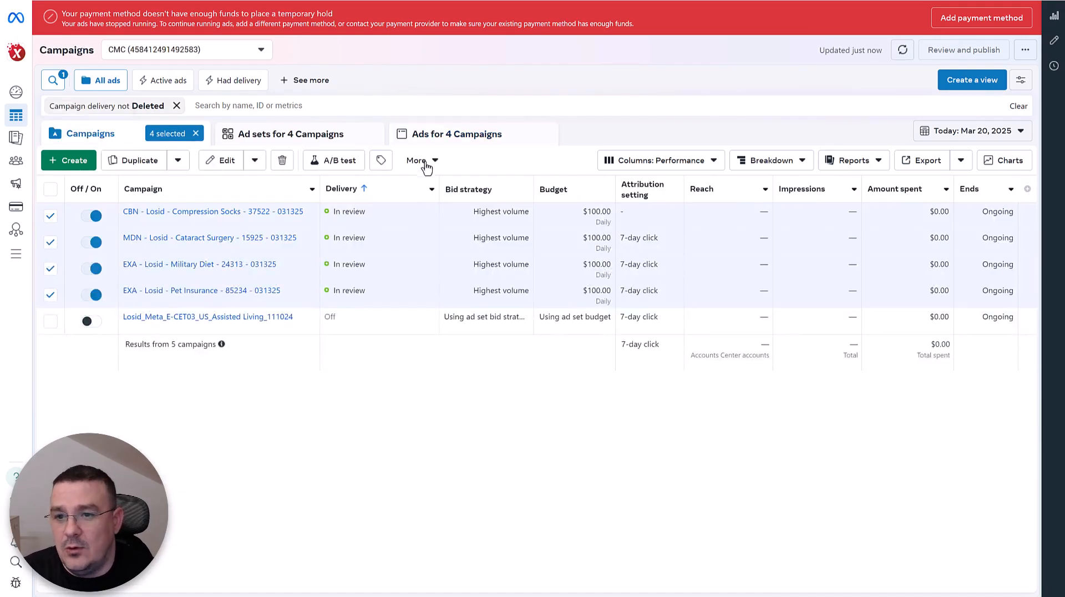
key(ctrl+Tab)
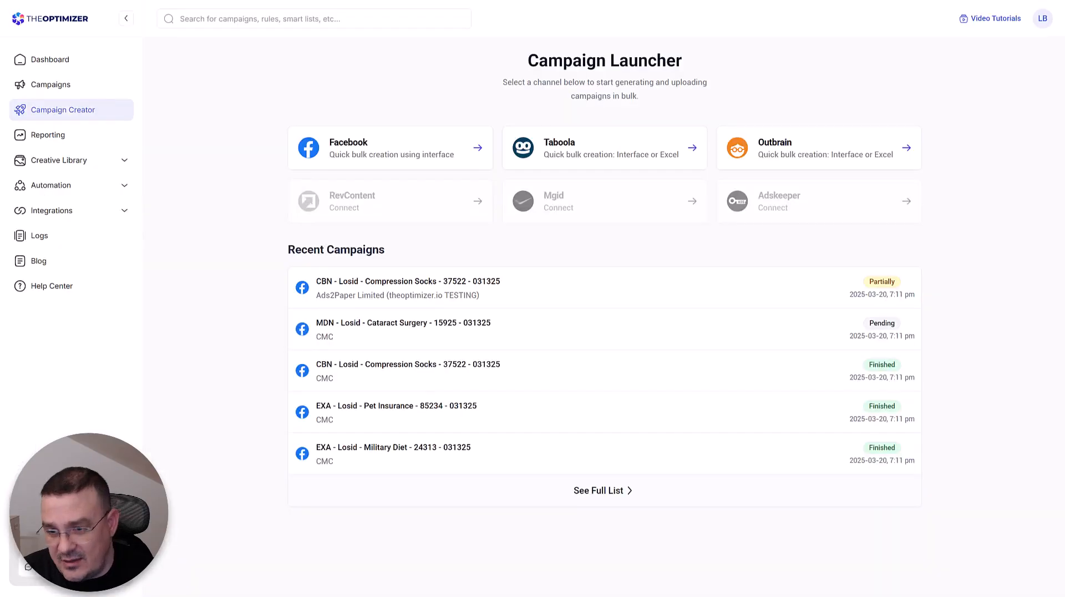